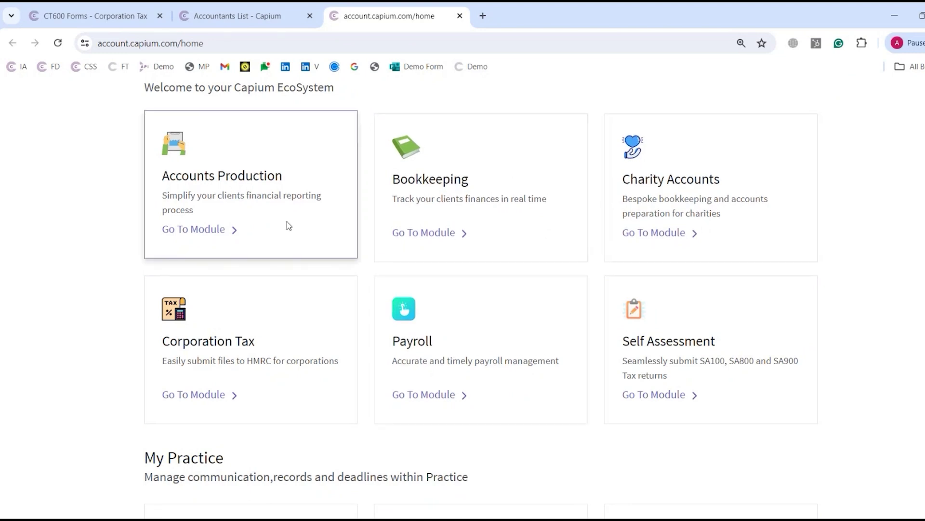
Step: Look over the available modules on the home page and open the Bookkeeping module
scroll(577, 362, "down", 2)
scroll(508, 381, "up", 2)
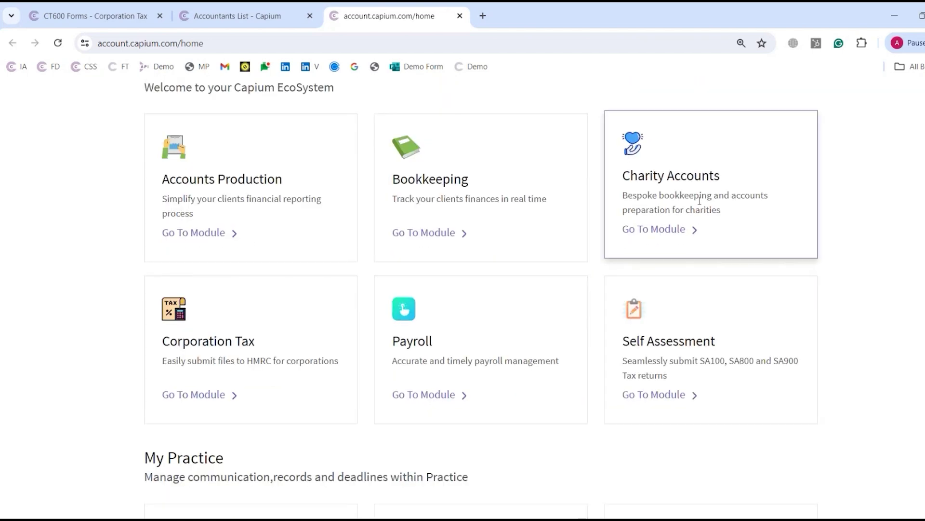
scroll(547, 256, "down", 4)
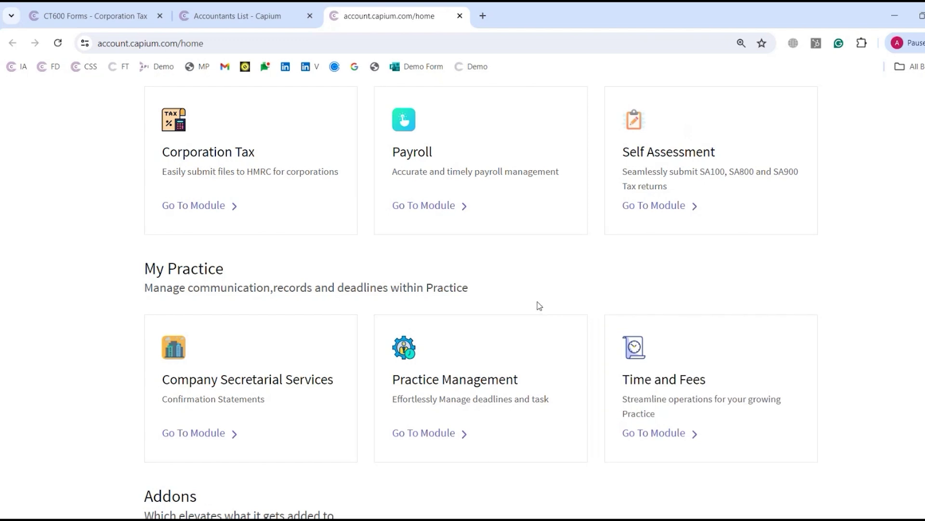
scroll(538, 306, "up", 3)
scroll(457, 278, "up", 2)
left_click(428, 234)
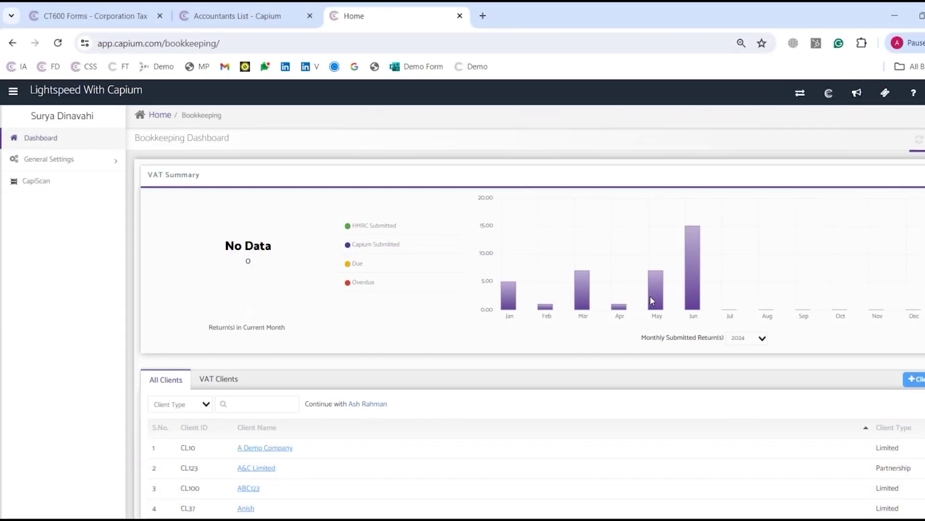
Step: Search the Bookkeeping client list for "london" and open the London PCO client
scroll(614, 276, "down", 3)
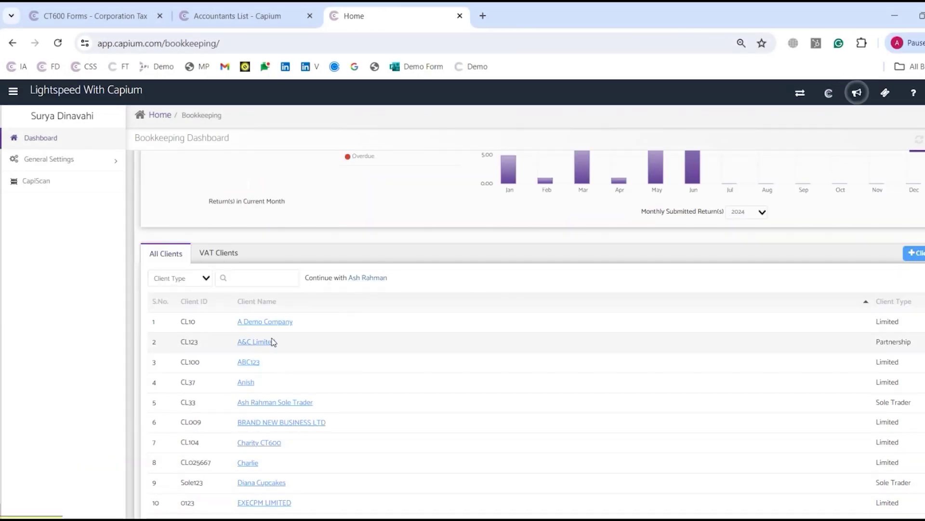
scroll(533, 381, "up", 3)
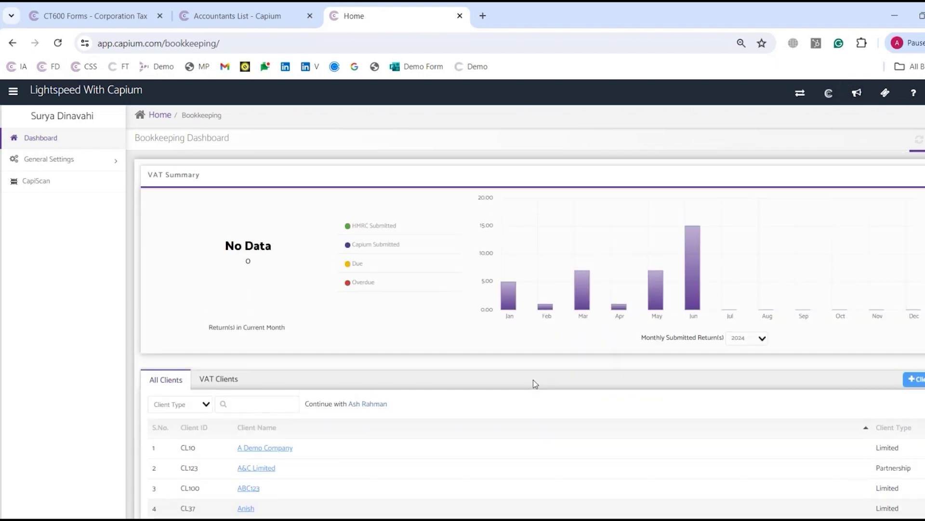
scroll(533, 380, "down", 6)
scroll(436, 362, "up", 1)
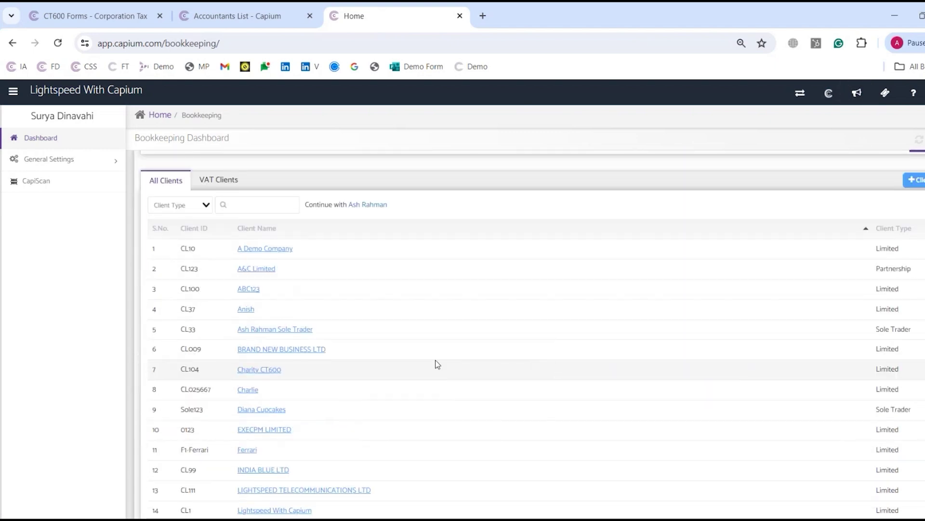
scroll(437, 362, "up", 3)
left_click(261, 340)
type("london")
key("Return")
left_click(256, 437)
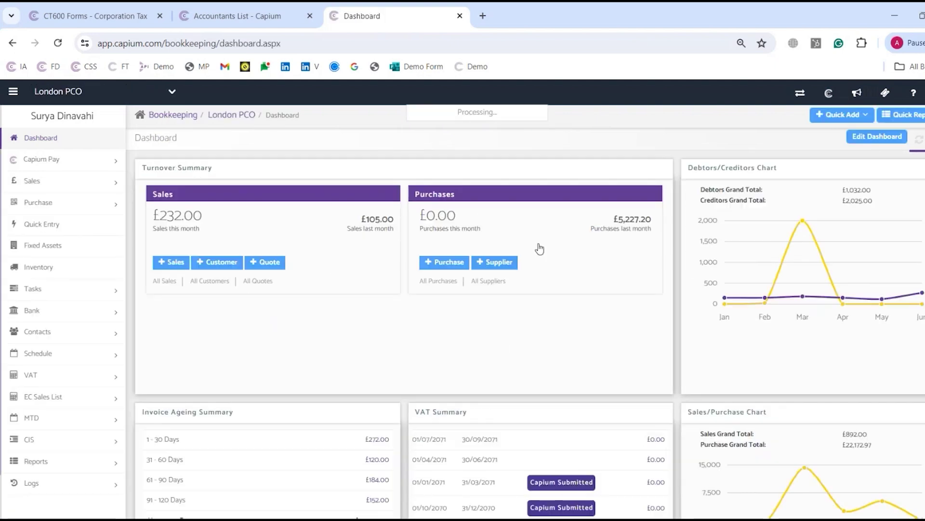
Step: Put the London PCO dashboard into editing mode, then view the client's sales invoices
left_click(856, 137)
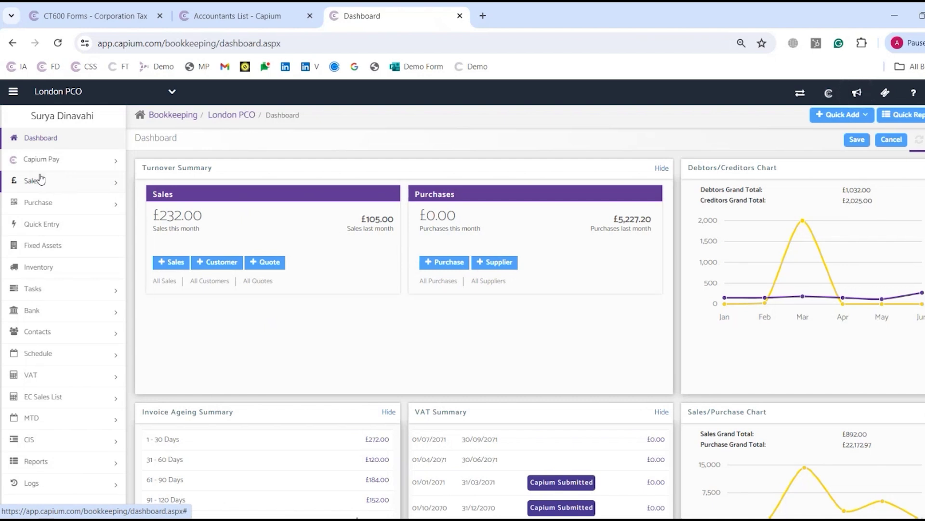
left_click(59, 181)
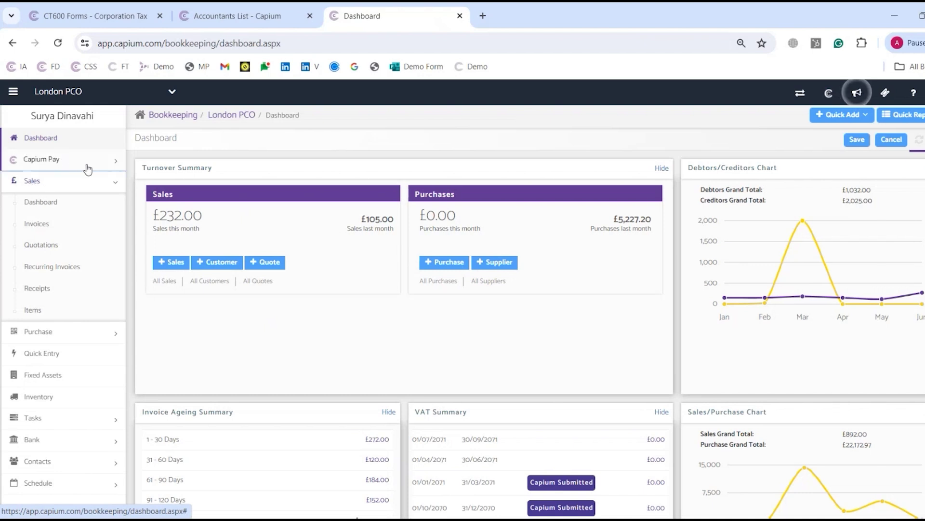
left_click(39, 225)
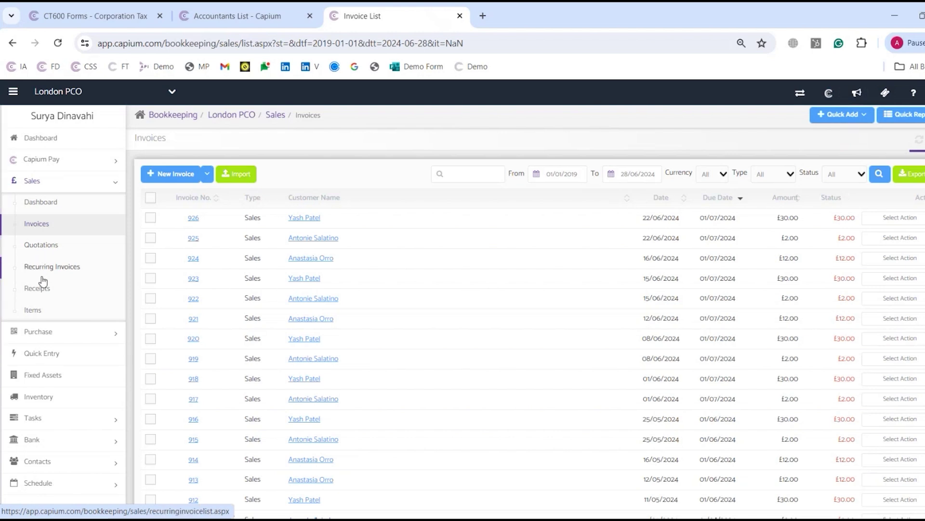
left_click(58, 186)
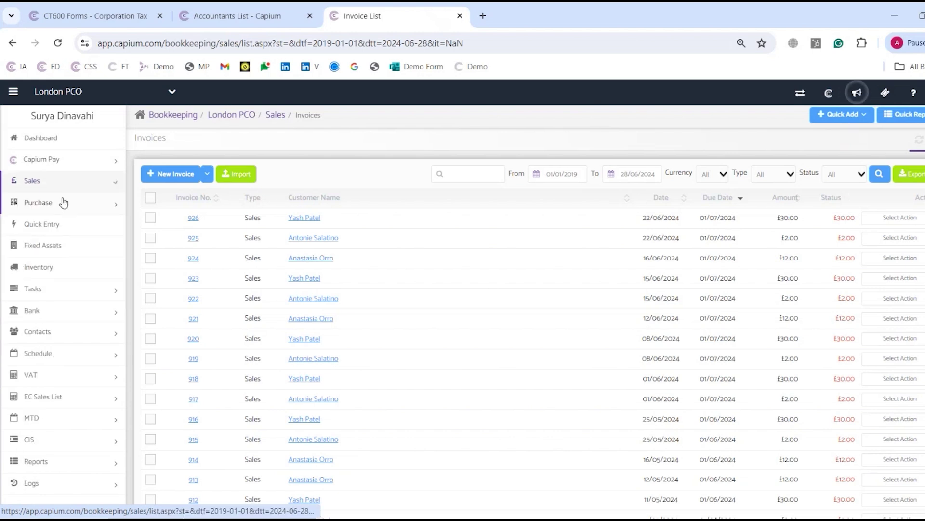
Step: View the client's purchases list and the CapiScan page for scanned expenses
left_click(53, 203)
left_click(45, 245)
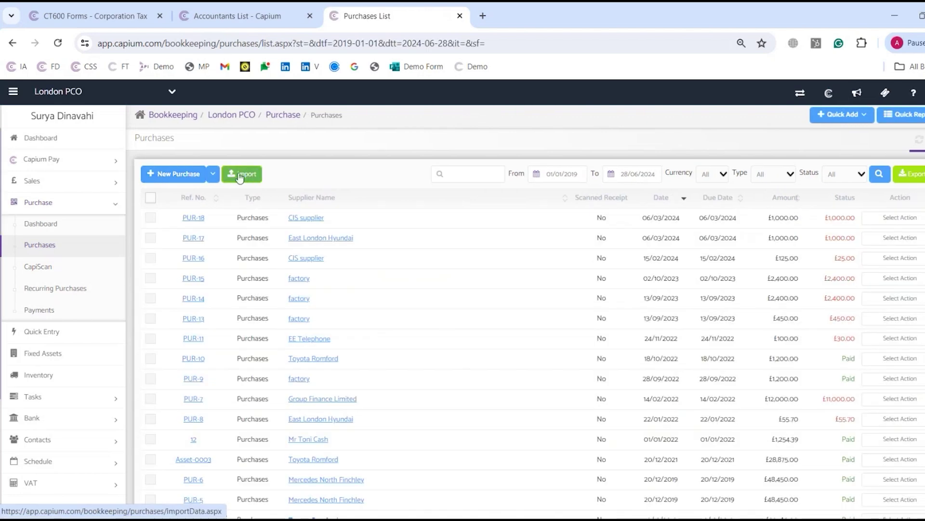
left_click(55, 267)
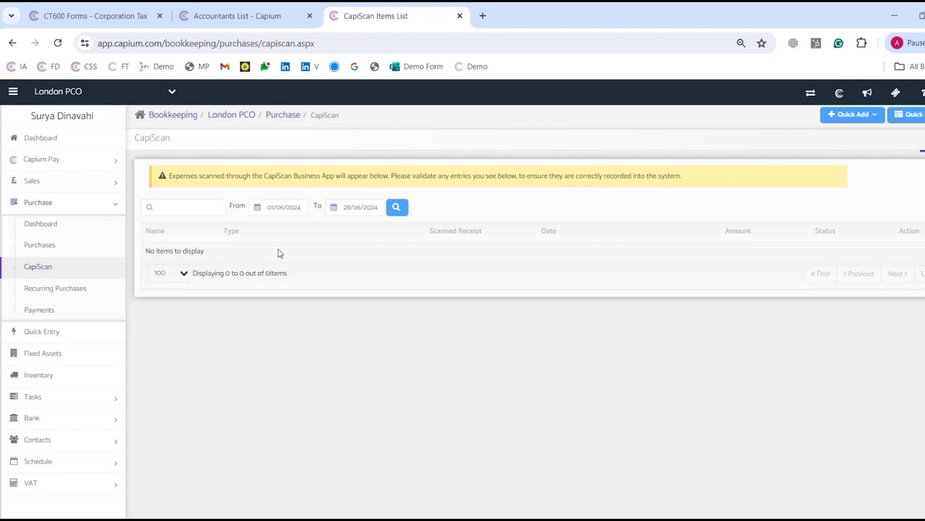
left_click(53, 269)
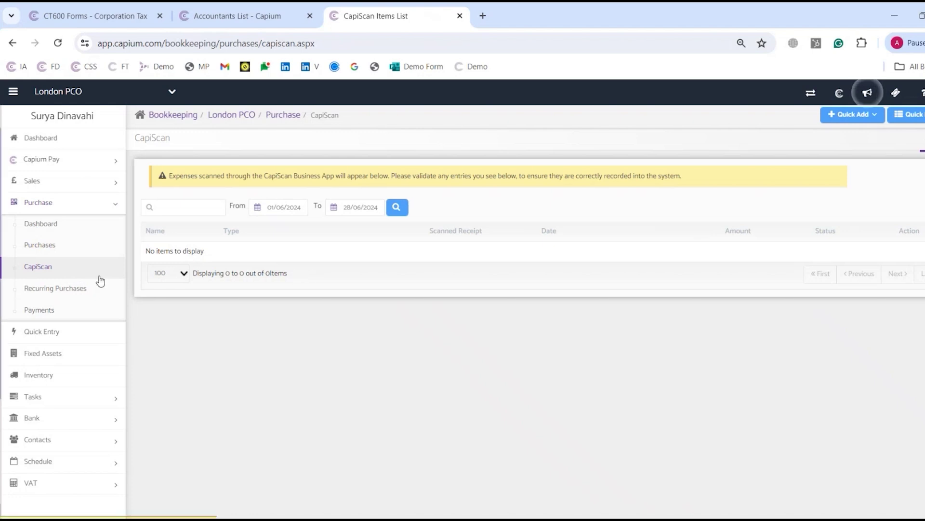
left_click(60, 208)
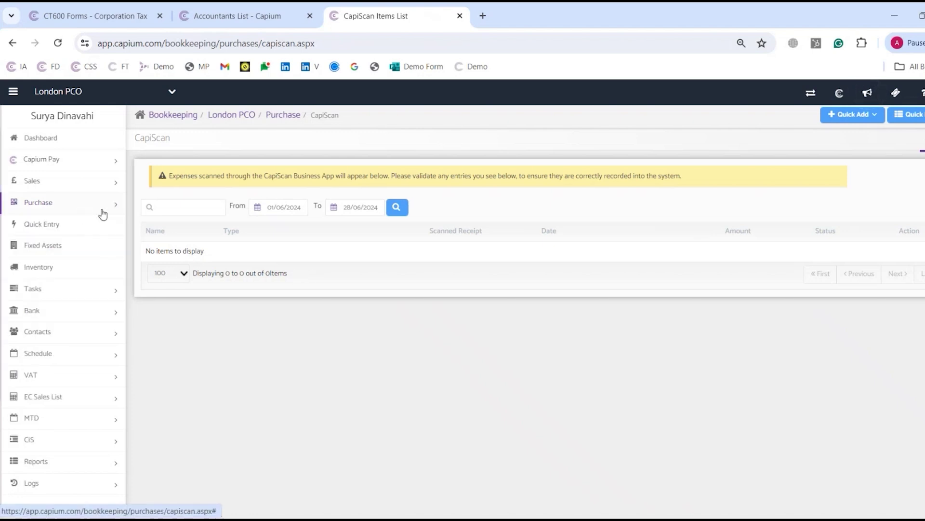
Step: View the client's quick entries and the list of active fixed assets
left_click(56, 227)
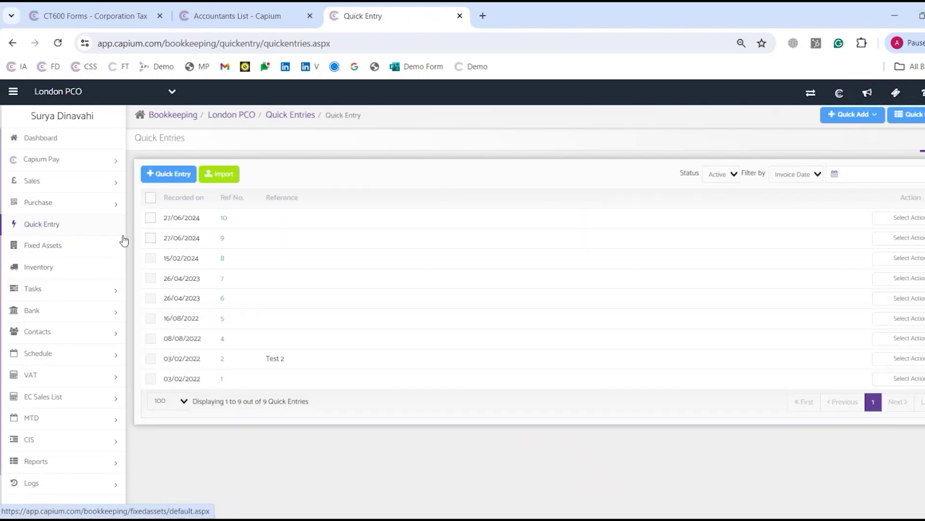
left_click(102, 254)
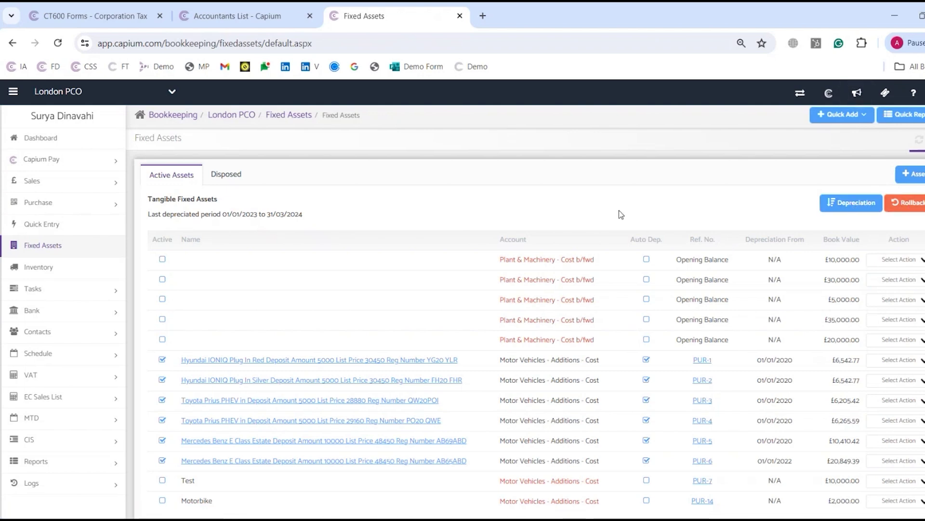
Step: Review the client's journal entries and view the bulk invoice editing page
left_click(39, 292)
left_click(52, 311)
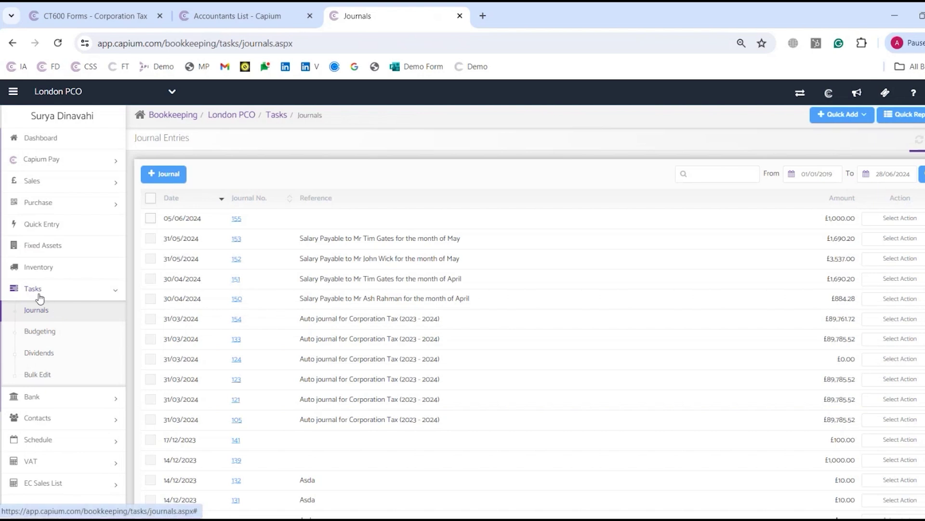
scroll(289, 270, "down", 3)
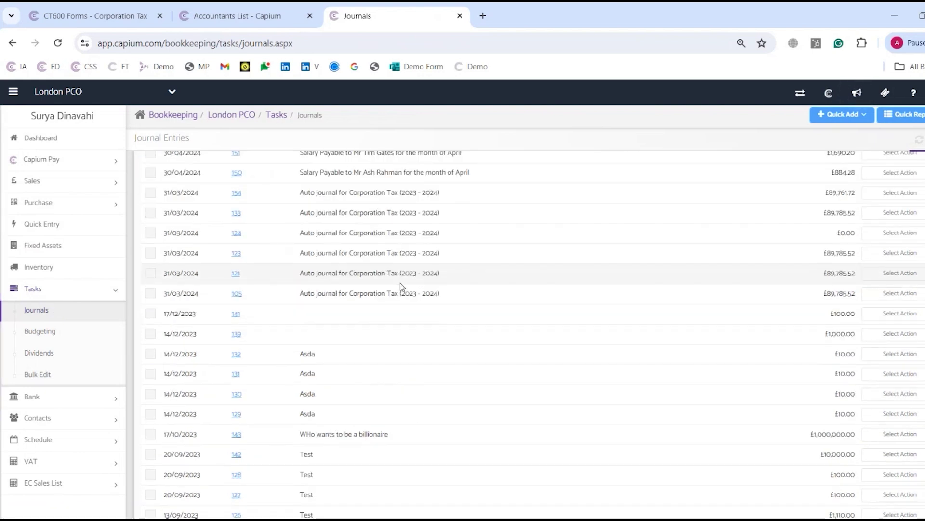
scroll(385, 275, "down", 4)
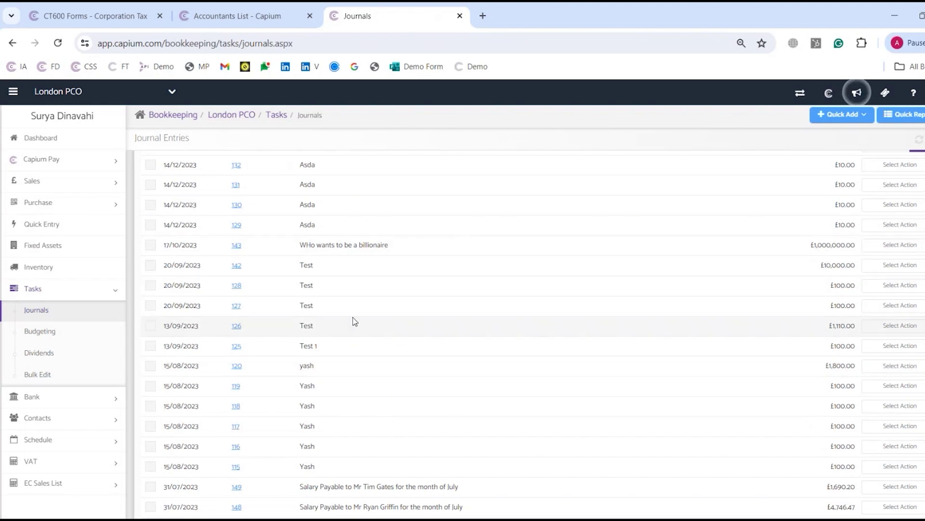
scroll(338, 316, "down", 1)
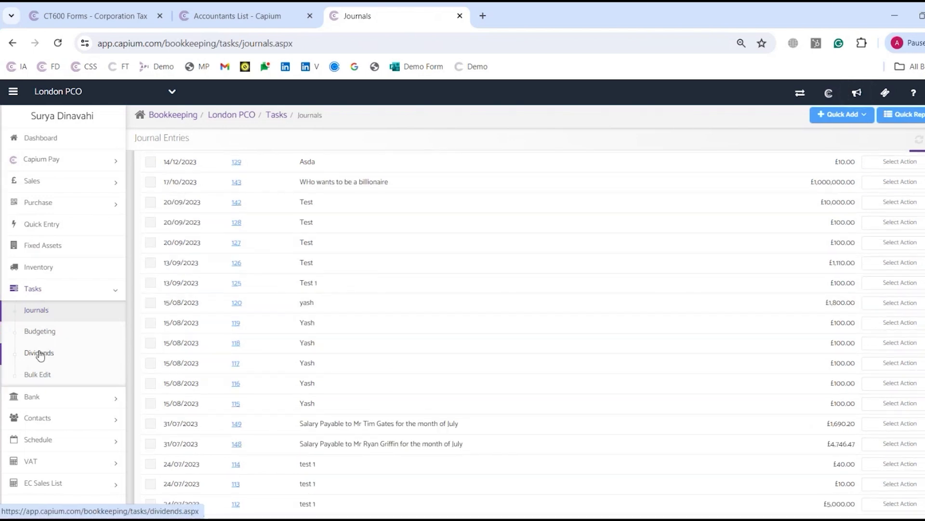
left_click(51, 377)
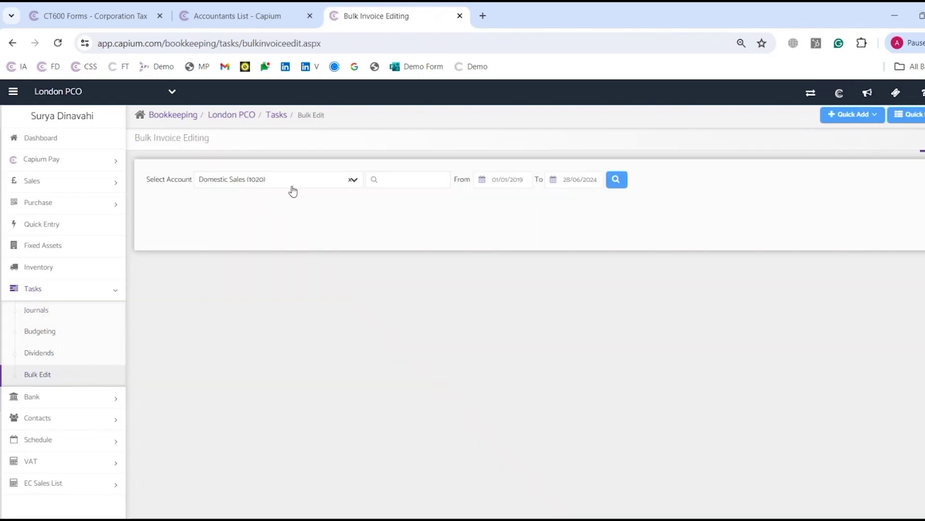
left_click(62, 290)
Step: Open the bank dashboard and view the details of the HSBC Bank Account
left_click(53, 316)
left_click(49, 331)
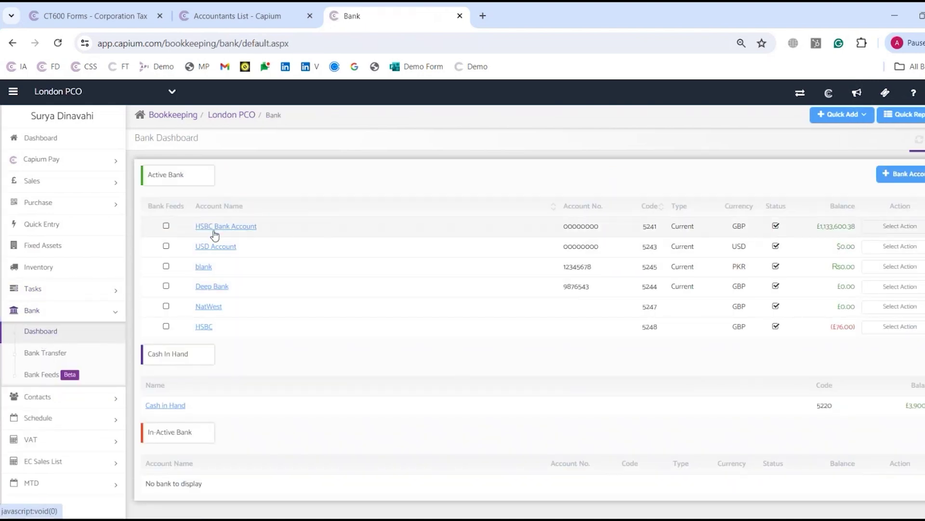
left_click(210, 231)
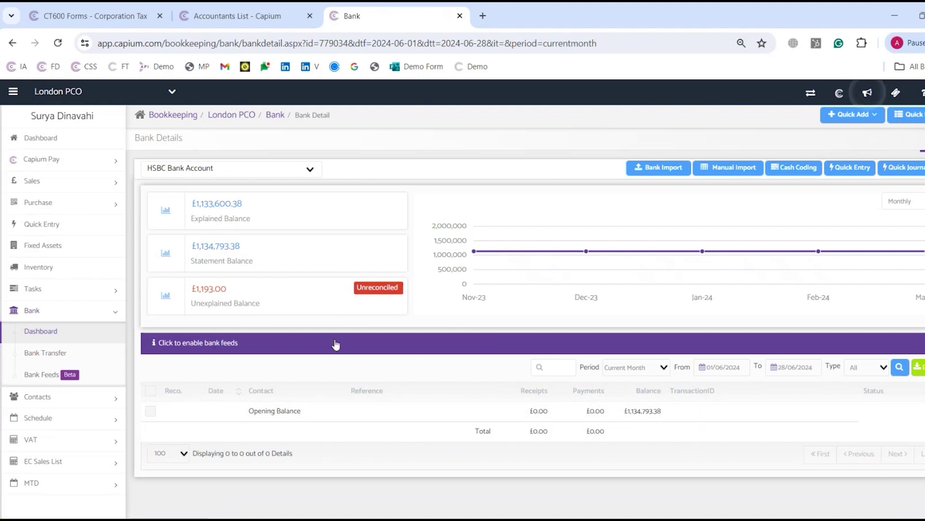
Step: Examine which options the Contacts, Schedule, MTD and CIS sections of Bookkeeping offer
left_click(62, 313)
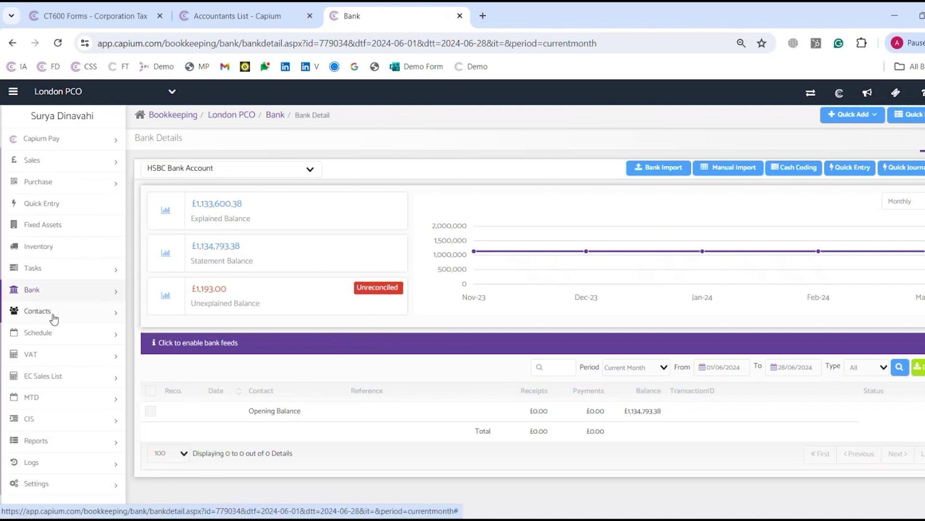
left_click(39, 310)
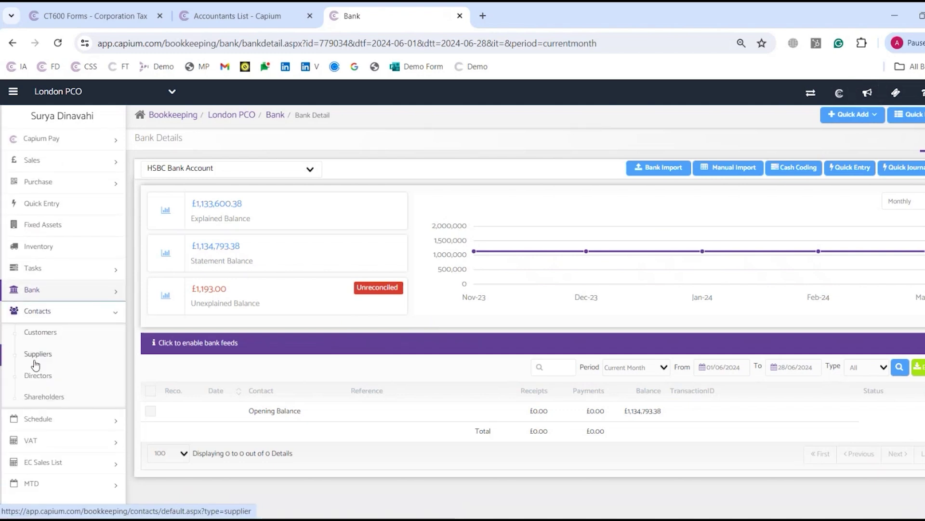
left_click(70, 320)
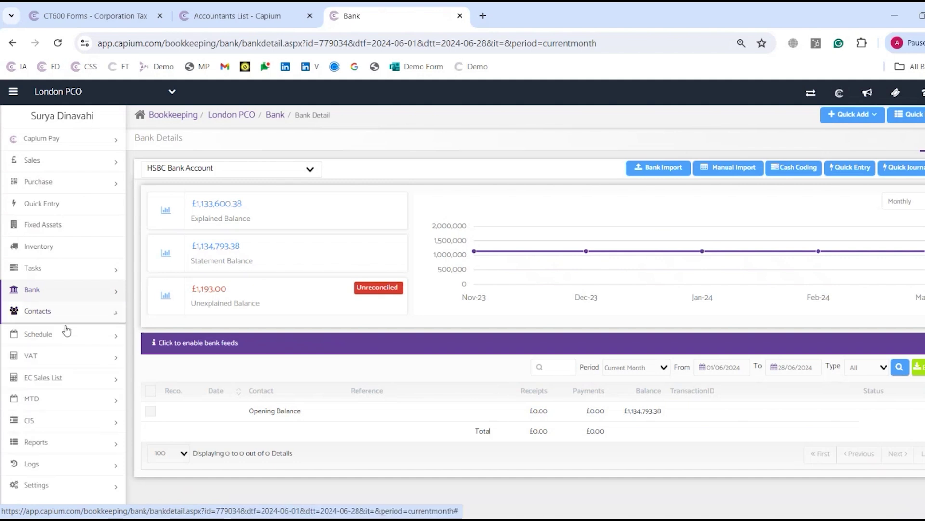
left_click(56, 333)
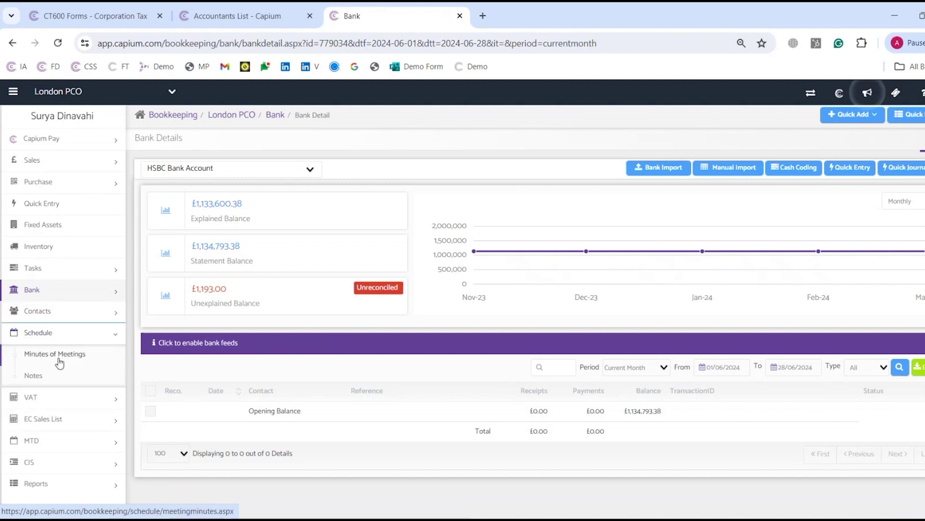
left_click(63, 332)
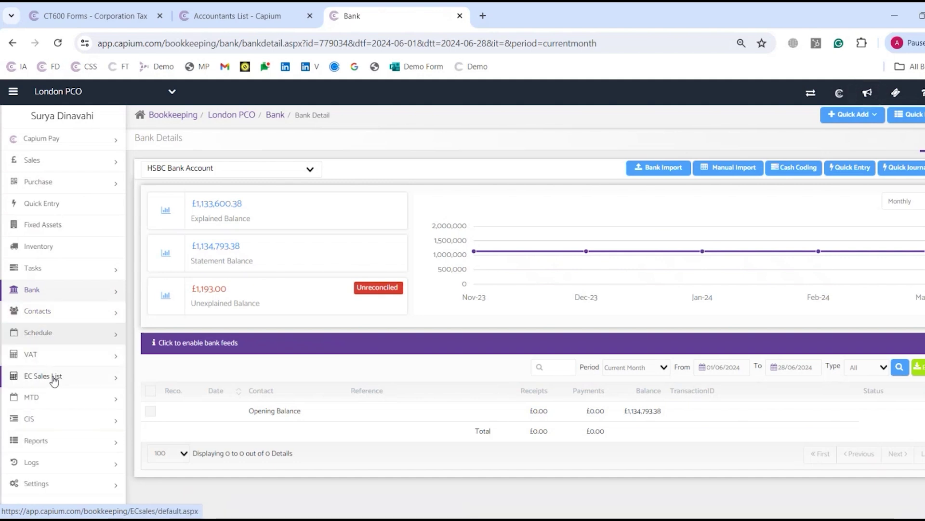
left_click(56, 397)
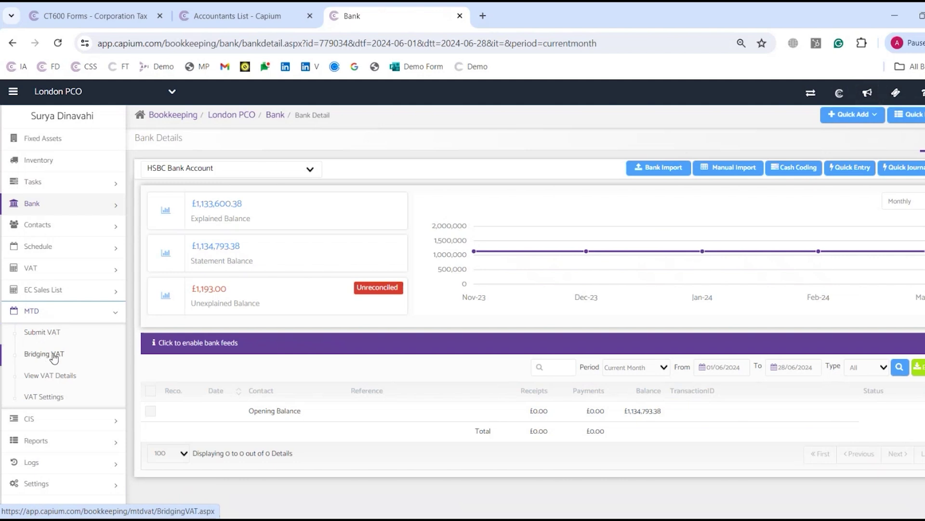
left_click(59, 310)
left_click(41, 417)
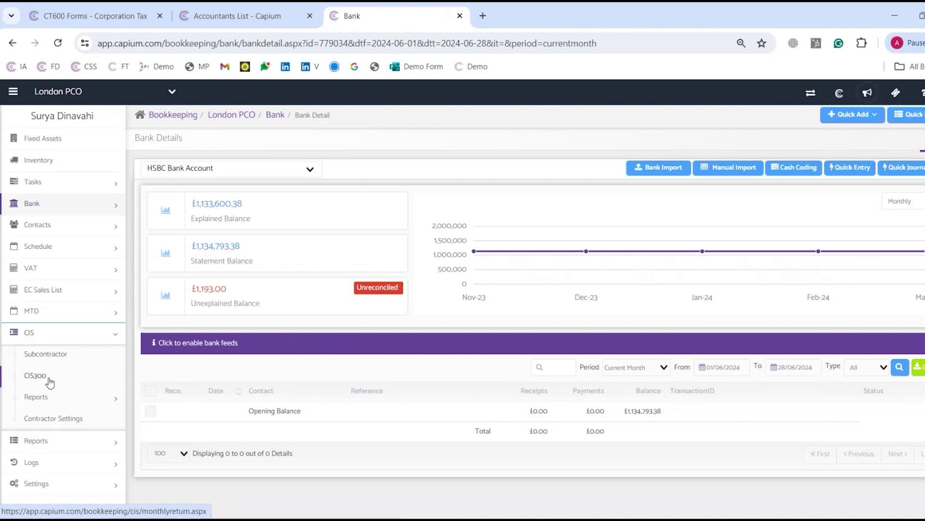
left_click(52, 337)
Step: Open the reports dashboard to view all available bookkeeping reports
left_click(65, 441)
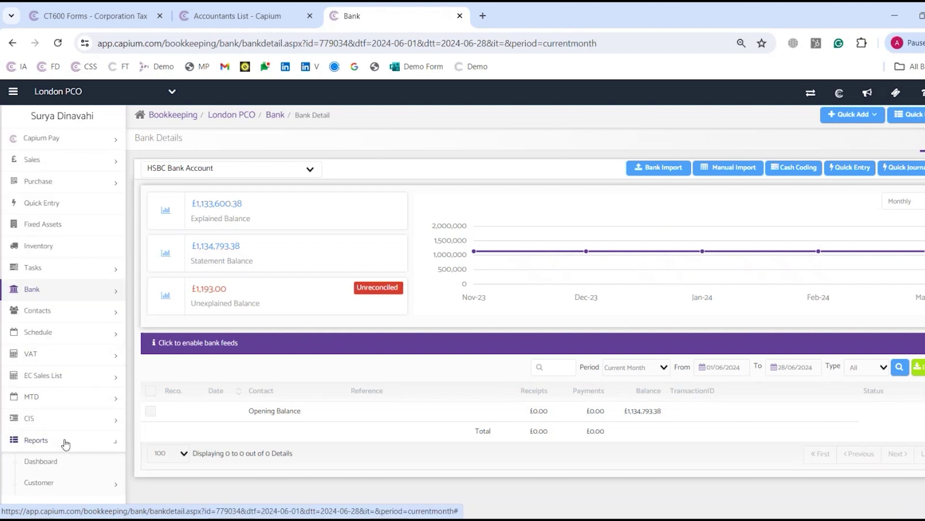
left_click(48, 462)
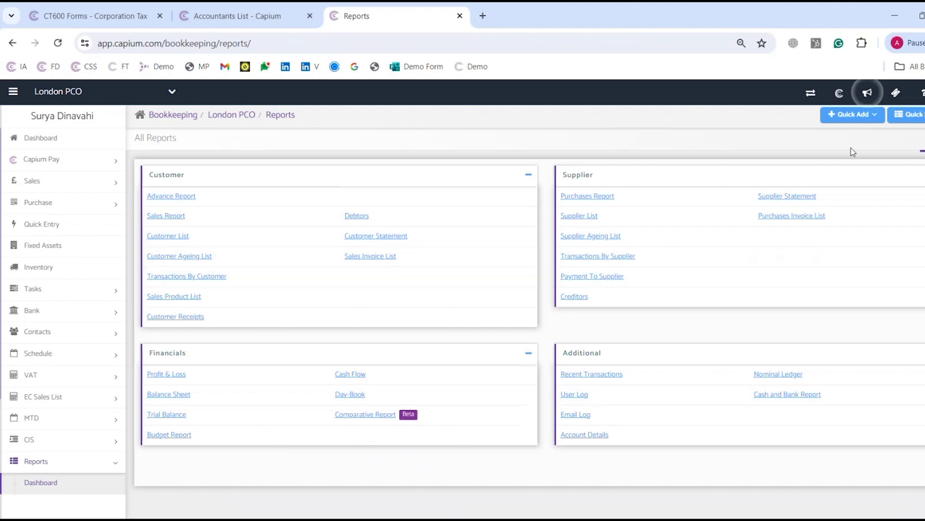
Step: Switch from Bookkeeping to the Payroll module for London PCO
left_click(839, 98)
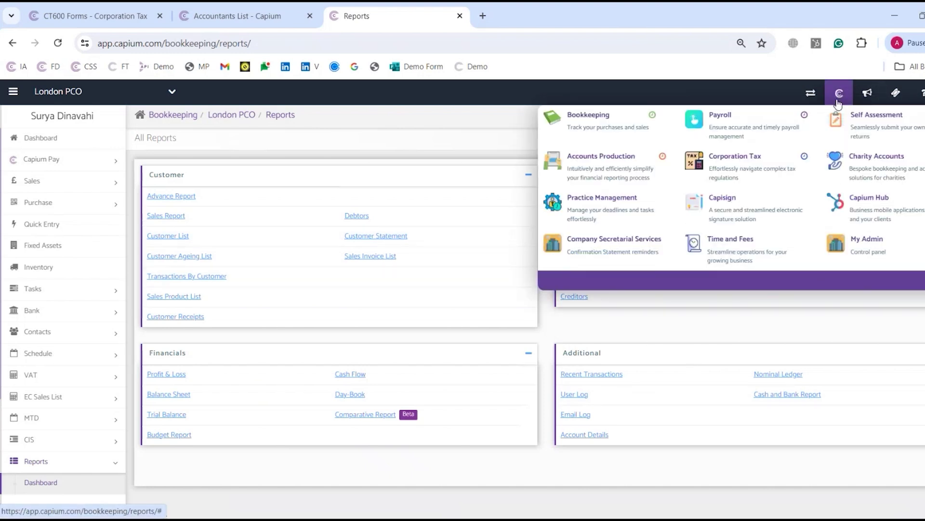
left_click(745, 123)
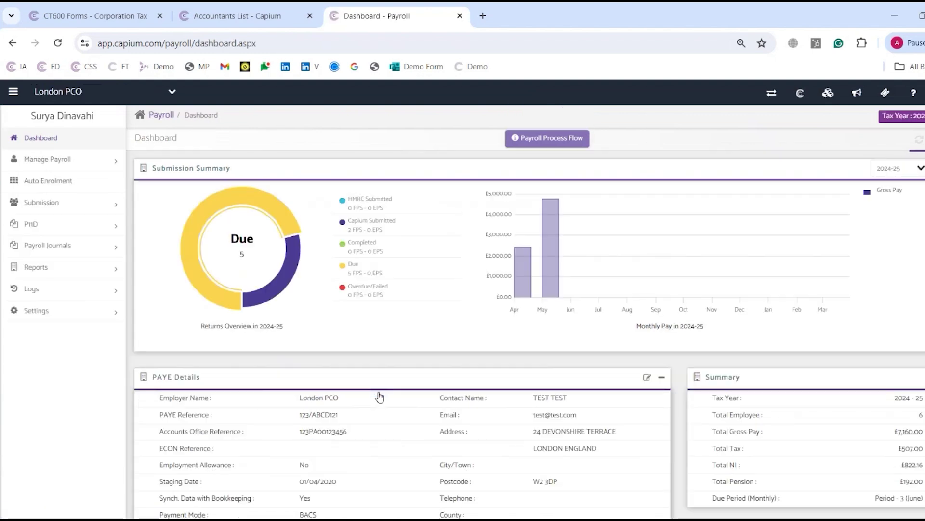
Step: Review the Submission Summary, PAYE Details and Summary sections of the Payroll dashboard
triple_click(157, 169)
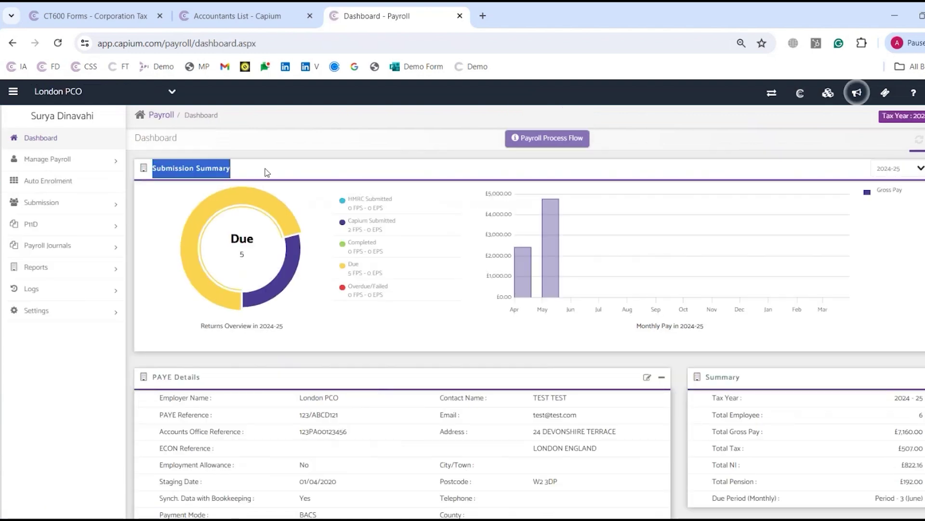
triple_click(198, 378)
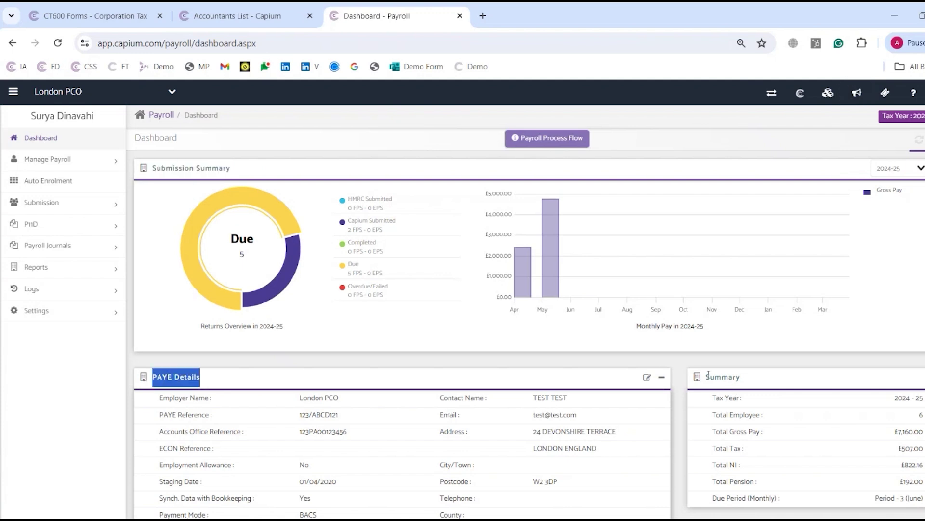
left_click_drag(707, 377, 763, 381)
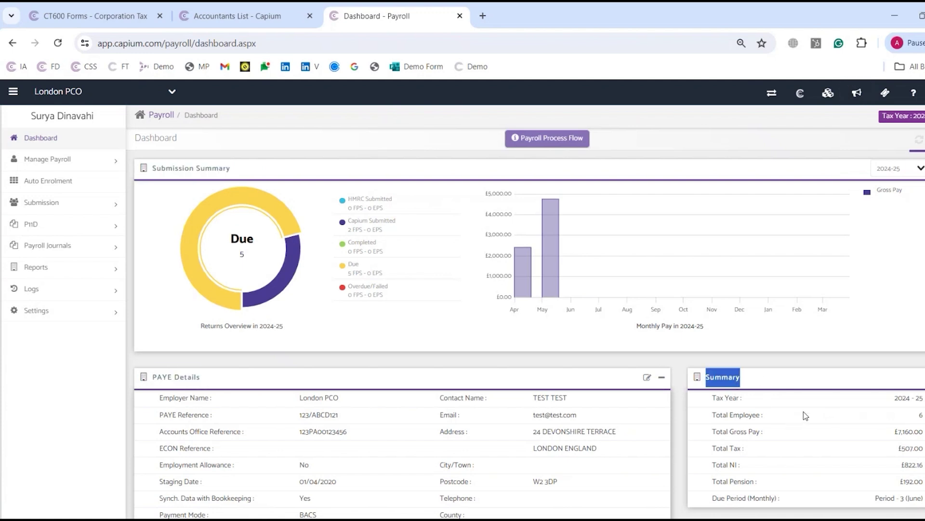
Step: Look through the Employees page and the Attachment of Earning records in the Additional section of Manage Payroll
left_click(57, 166)
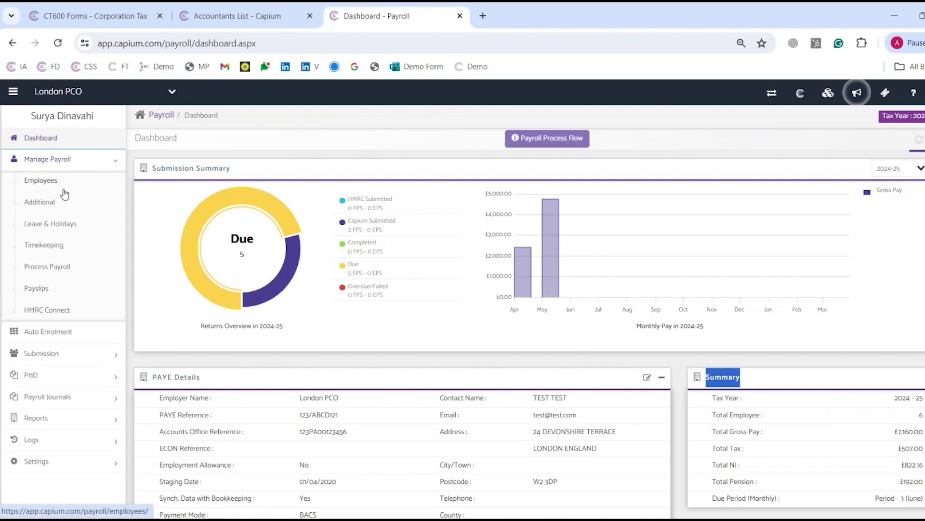
left_click(39, 181)
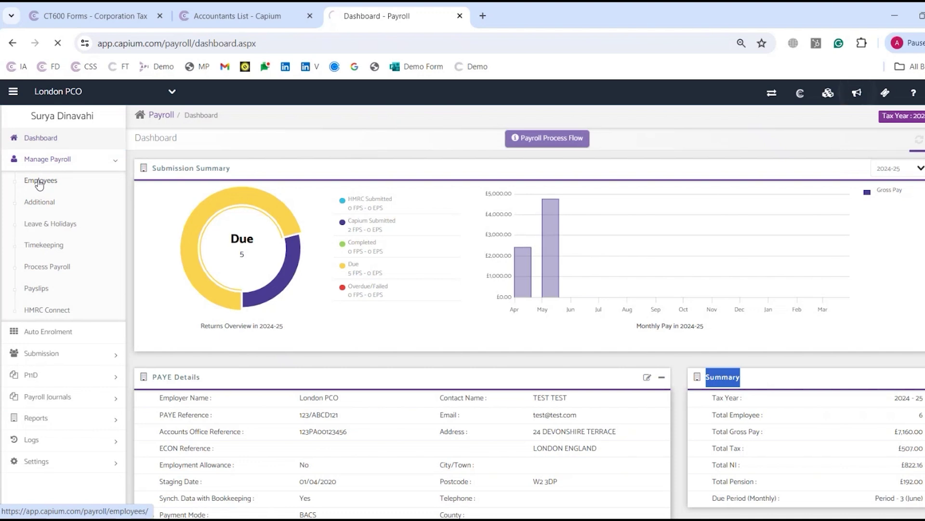
left_click(728, 174)
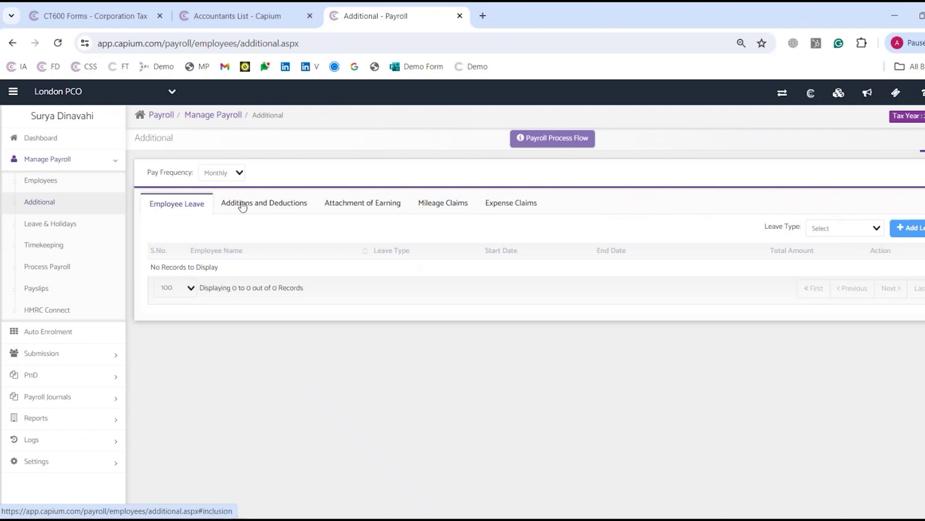
left_click(349, 210)
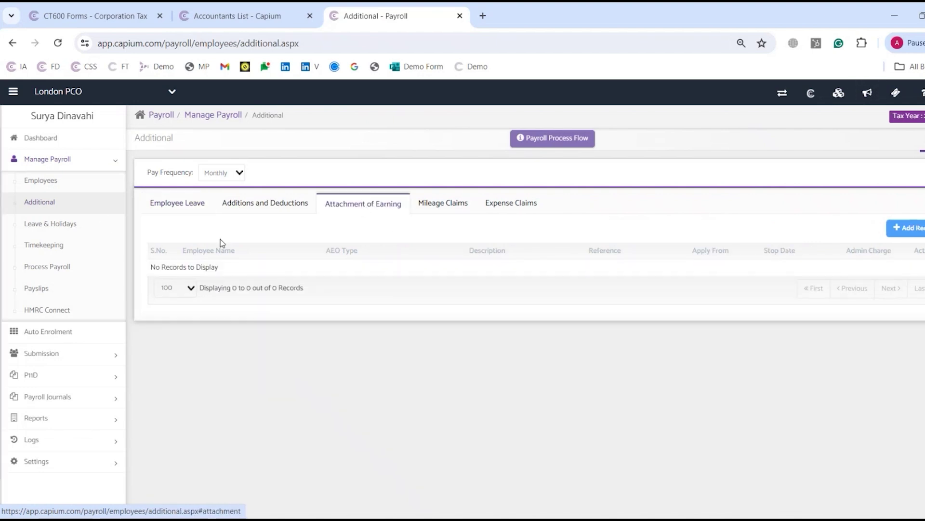
Step: View the Timekeeping records and the gross pay, pension assessment and payroll stages of Process Payroll
left_click(79, 245)
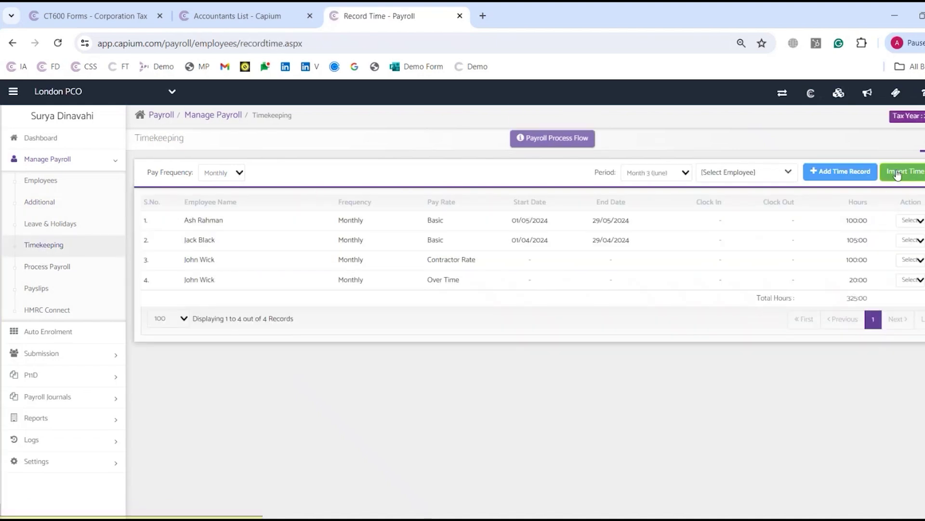
left_click(56, 268)
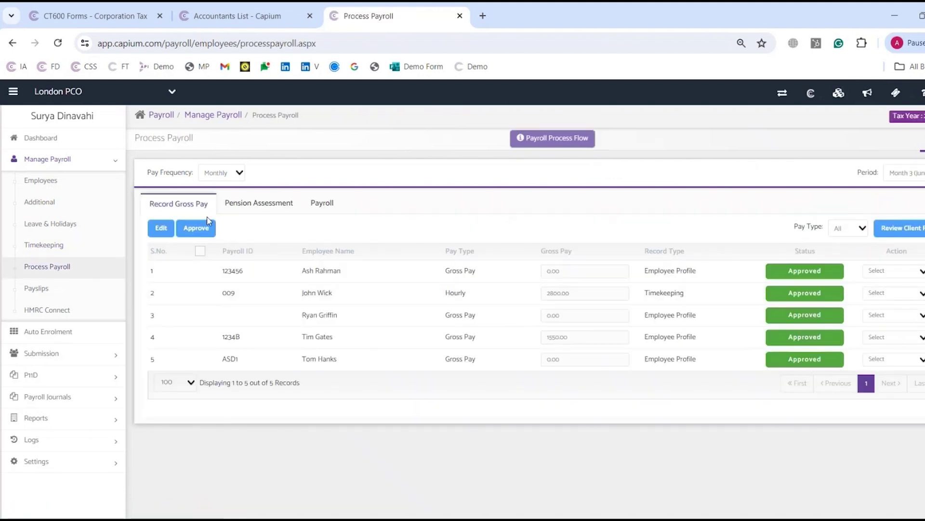
left_click(263, 205)
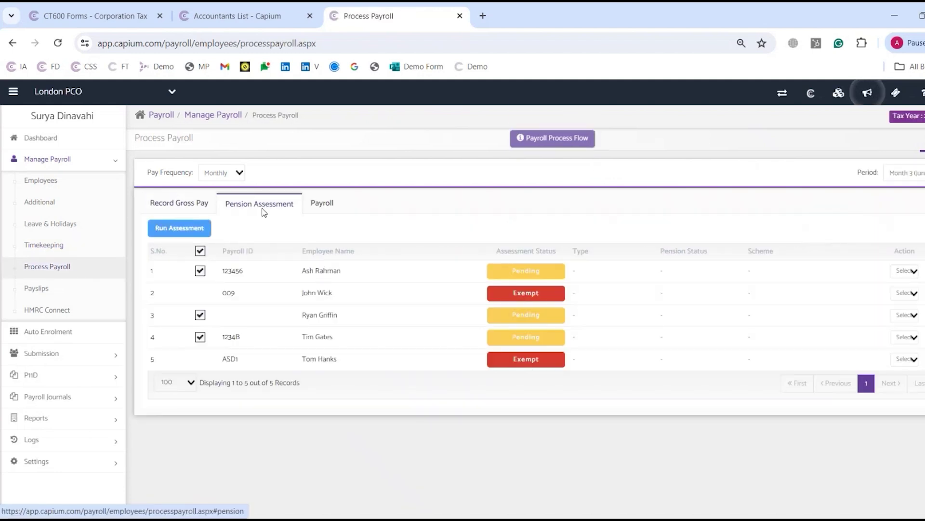
left_click(334, 204)
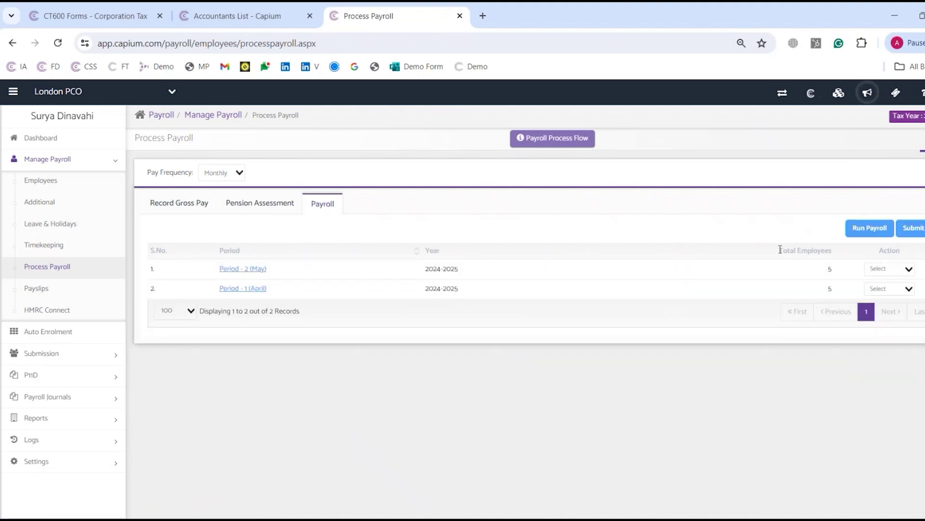
Step: Open the Payslips page, examine the Bulk Payslip options and close them without generating anything
left_click(38, 288)
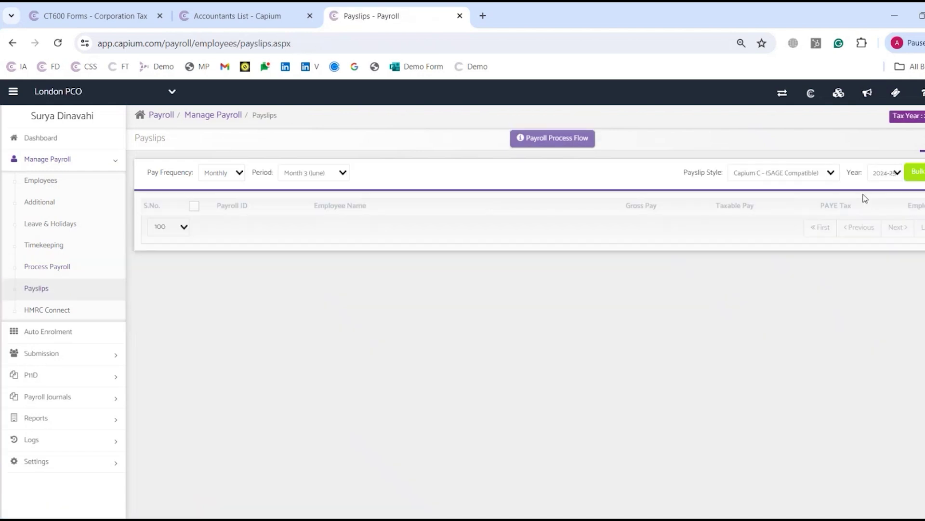
left_click(915, 172)
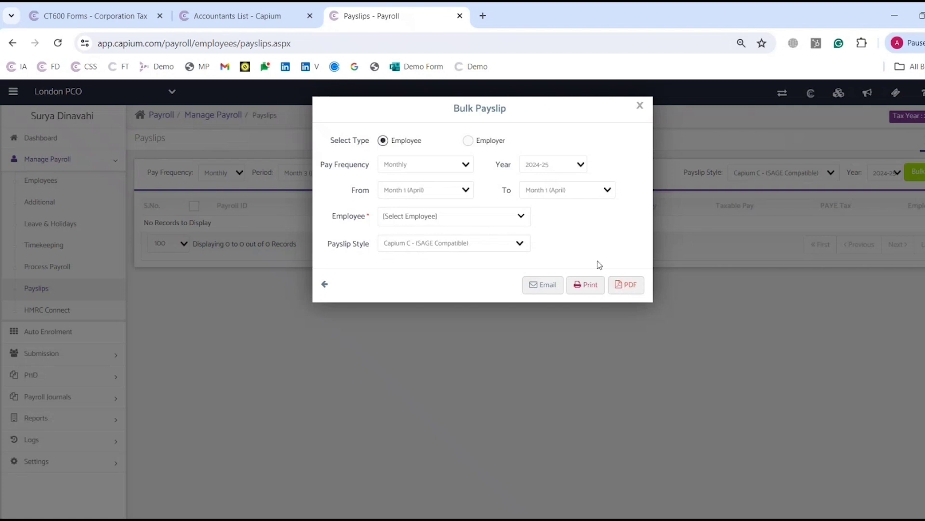
left_click(640, 107)
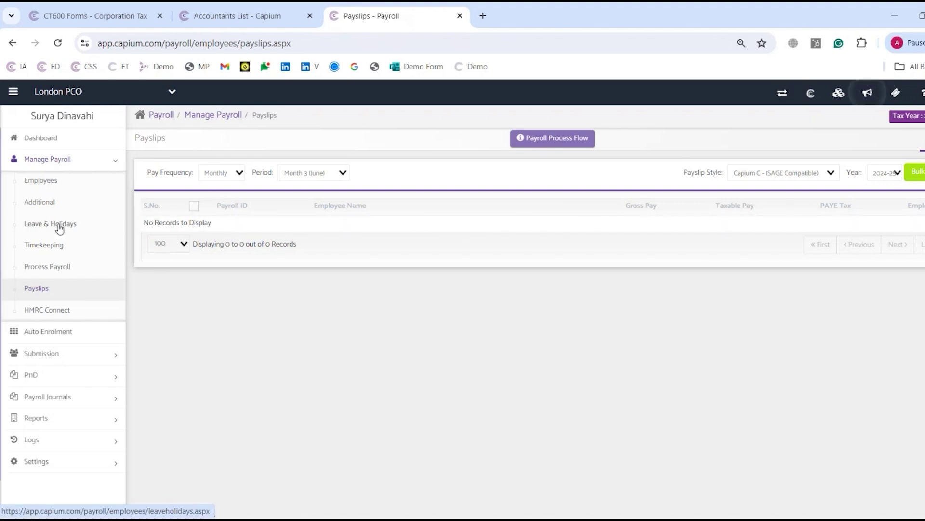
Step: Examine the pension details, schemes, assessment and correspondence in the Auto Enrolment section
left_click(67, 168)
left_click(52, 182)
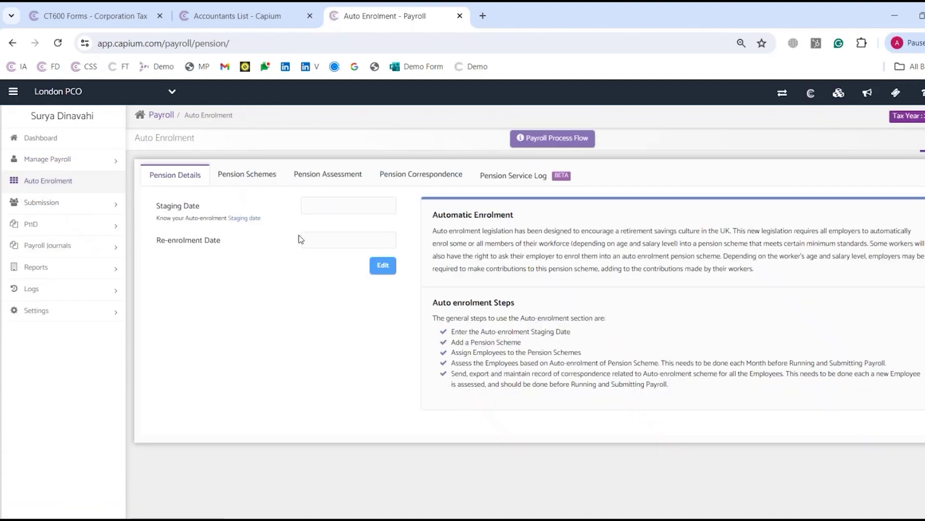
left_click(264, 176)
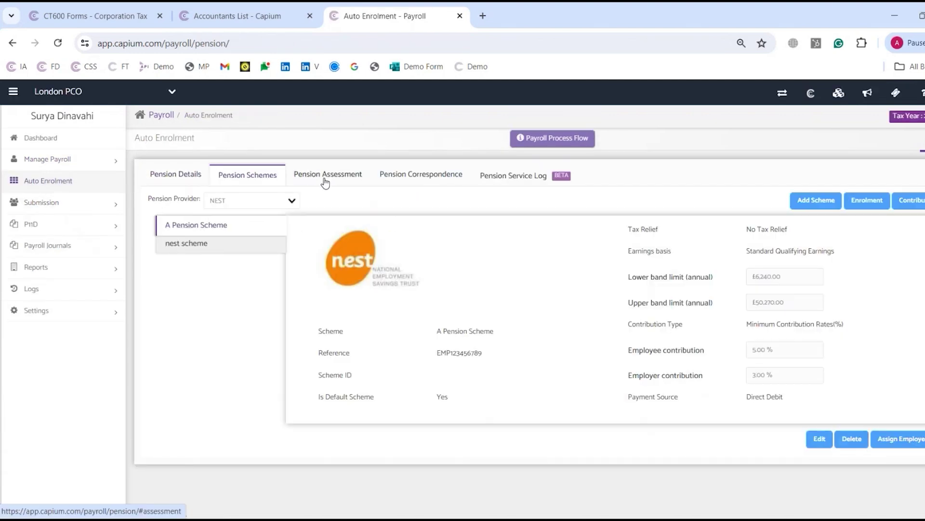
left_click(315, 177)
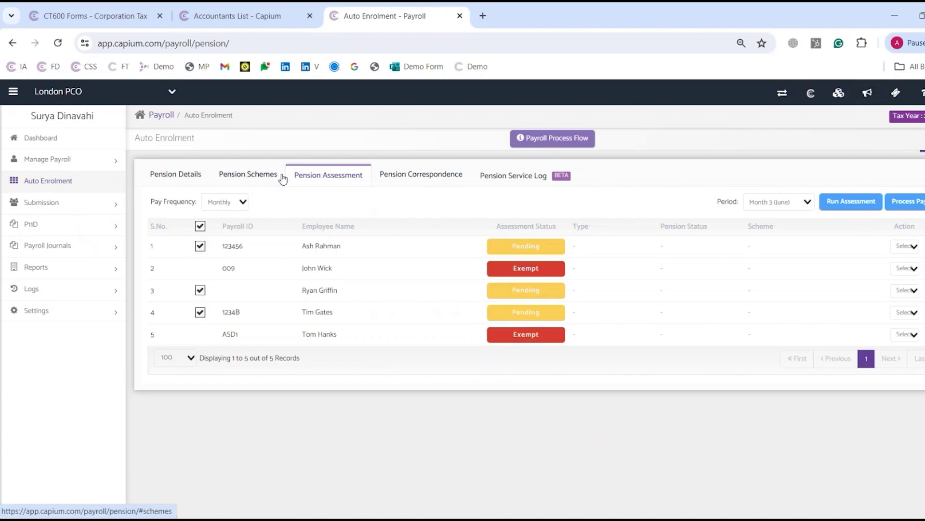
left_click(411, 180)
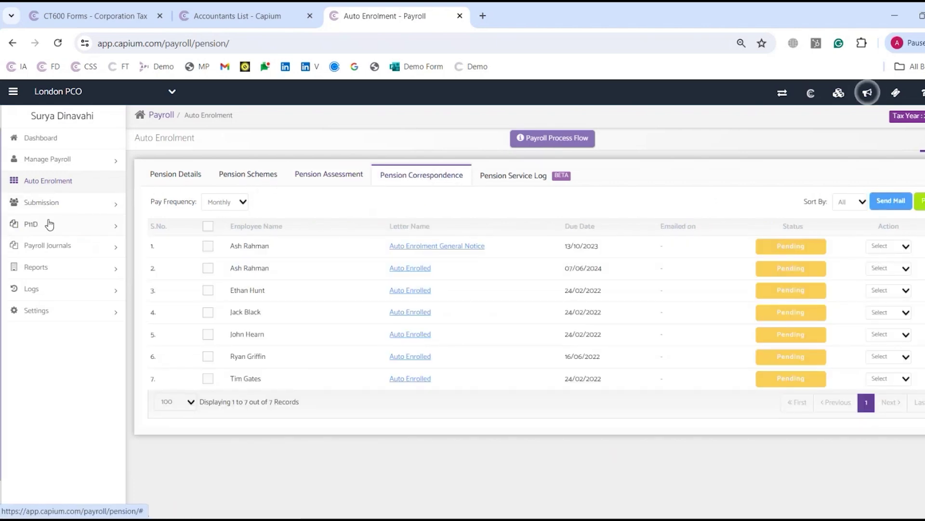
Step: Check which options the Submission and P11D sections of Payroll offer
left_click(49, 224)
left_click(54, 204)
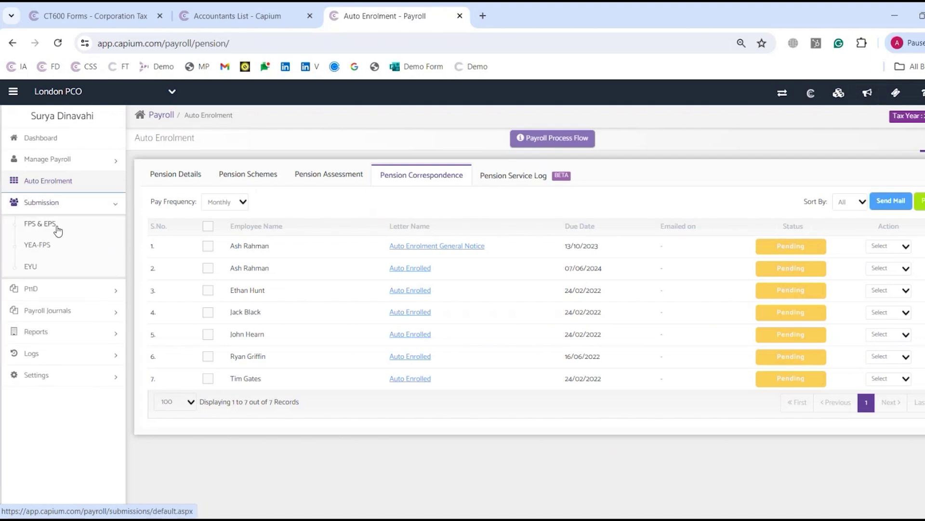
left_click(49, 288)
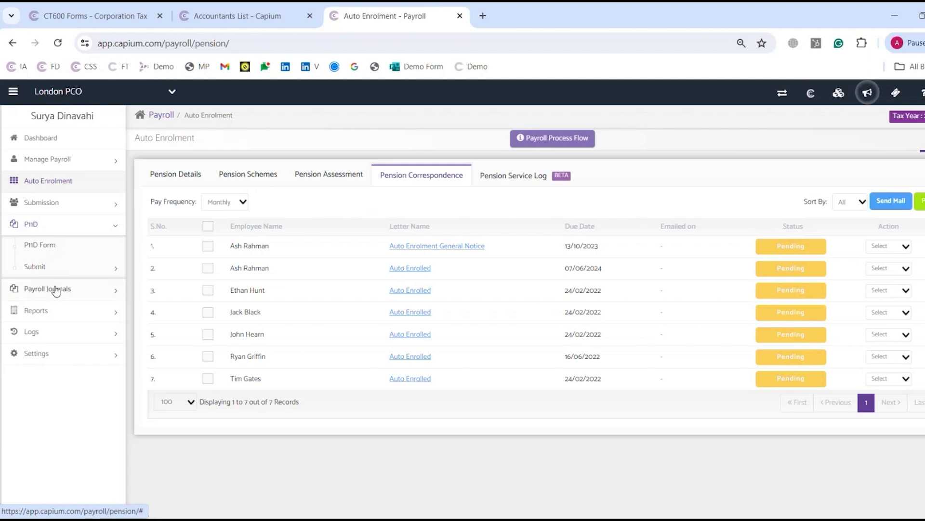
Step: Open Payroll Journals, select journals 152 and 151, and start exporting them
left_click(47, 288)
left_click(49, 266)
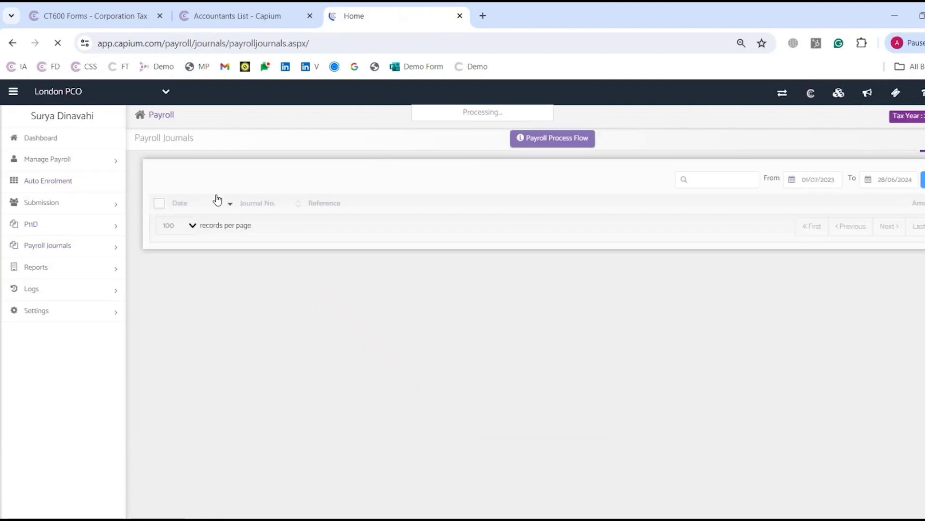
left_click(159, 244)
left_click(159, 265)
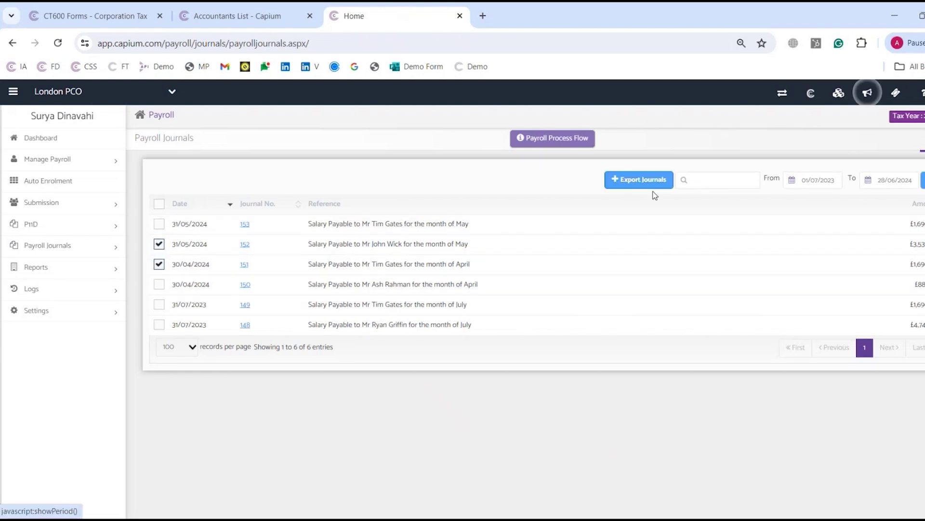
left_click(637, 180)
left_click(325, 244)
Step: View the PAYE Calculator and the Payroll Summary report, starting the summary period from Month 1 (April)
left_click(68, 268)
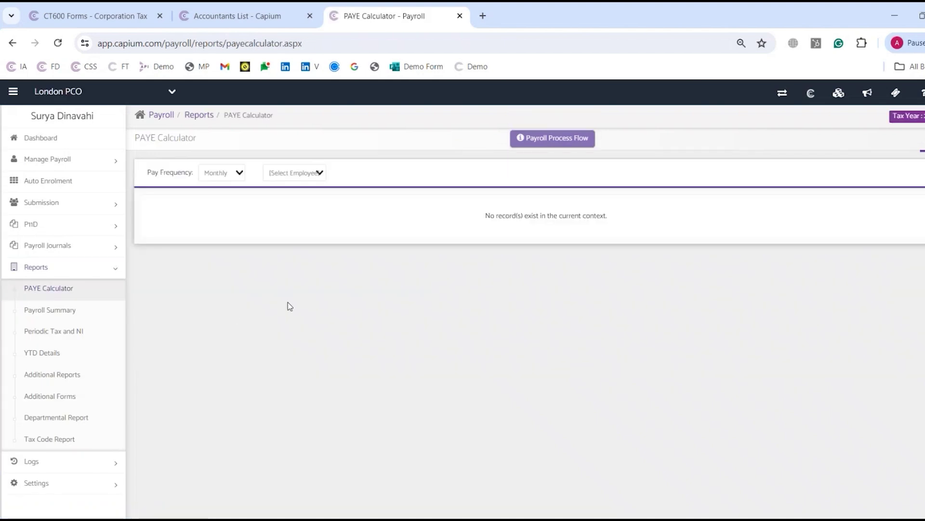
left_click(94, 311)
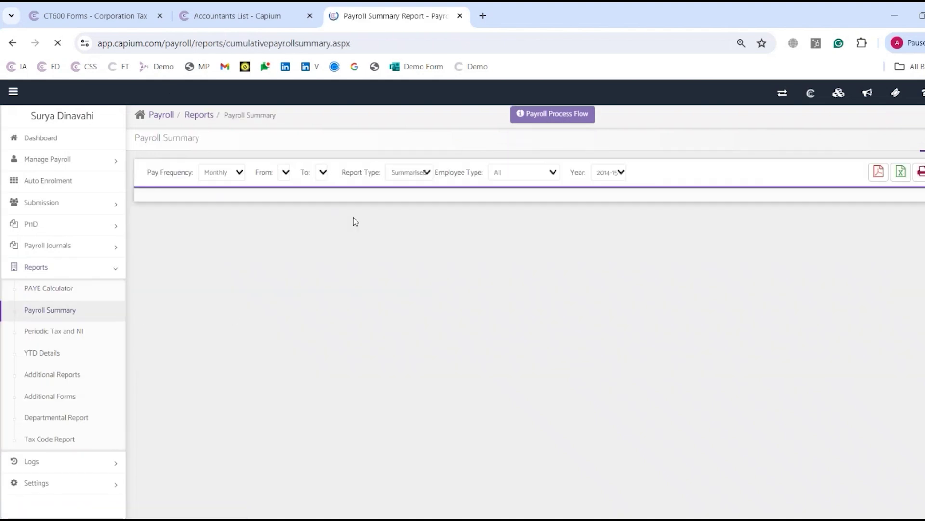
left_click(296, 171)
left_click(306, 190)
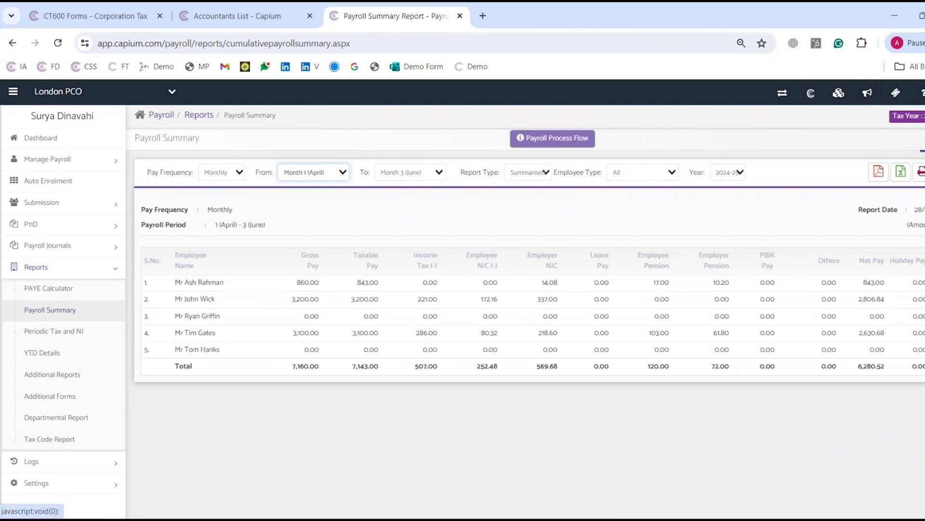
Step: Switch to the Accounts Production module and continue with the London PCO client
left_click(811, 103)
left_click(614, 161)
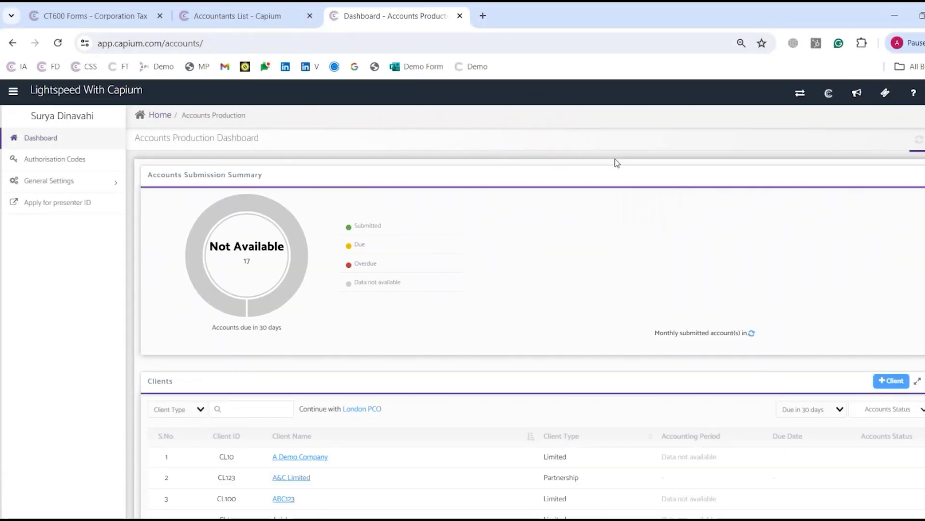
left_click(362, 409)
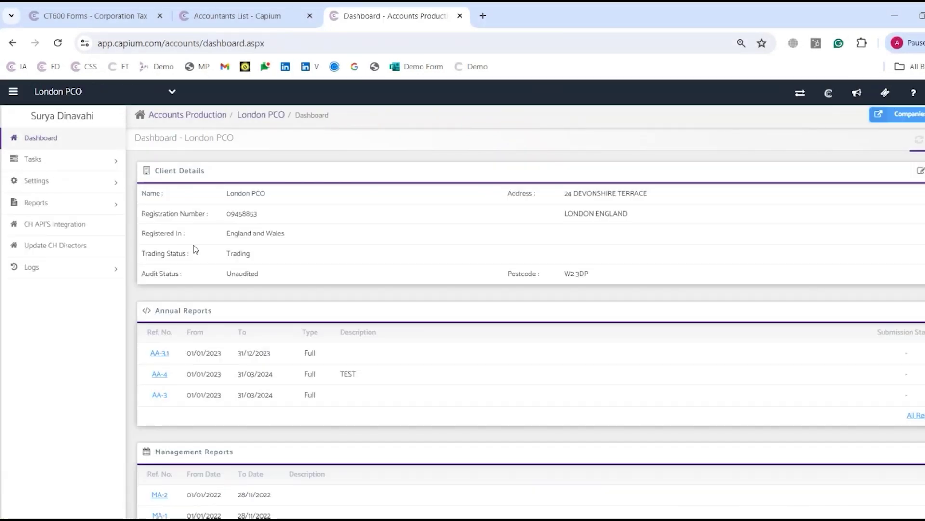
Step: Check which options the Tasks and Reports sections of Accounts Production offer
left_click(52, 166)
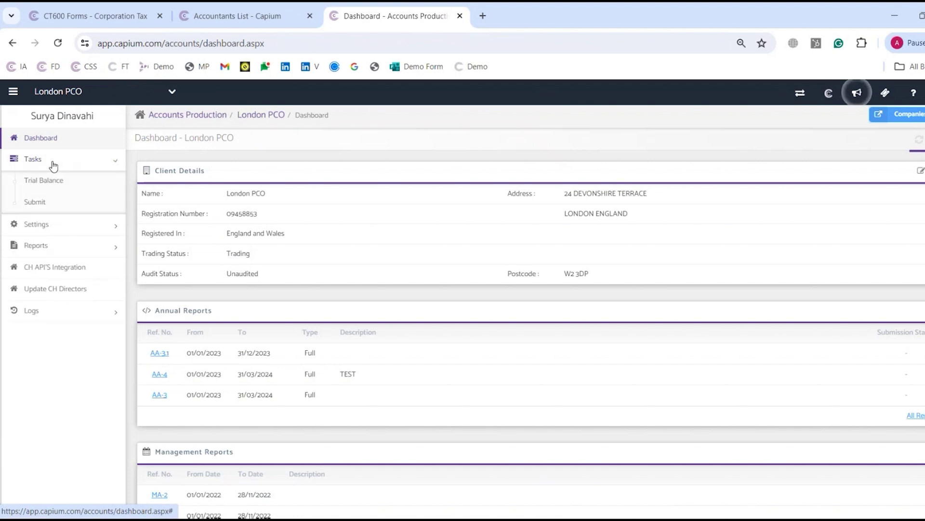
left_click(40, 244)
left_click(47, 203)
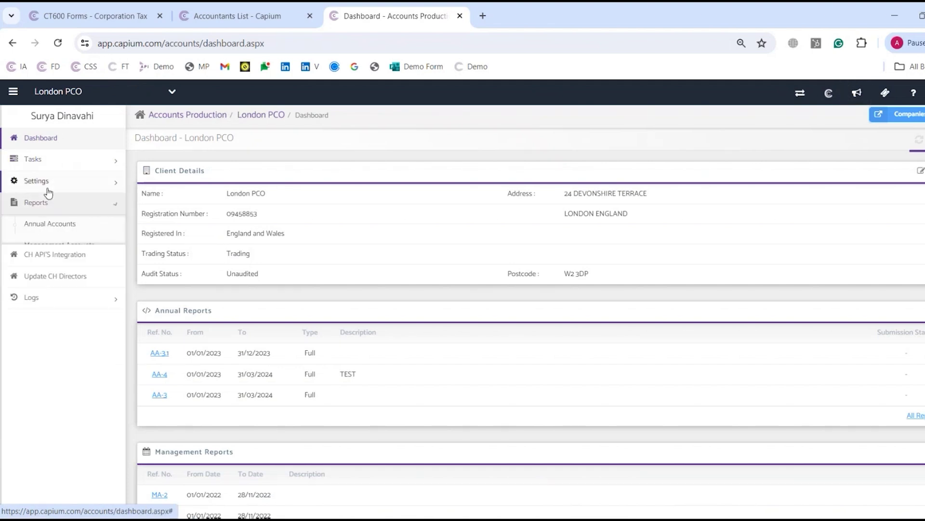
Step: Open the Trial Balance tasks for London PCO and start a new trial balance
left_click(50, 161)
left_click(85, 189)
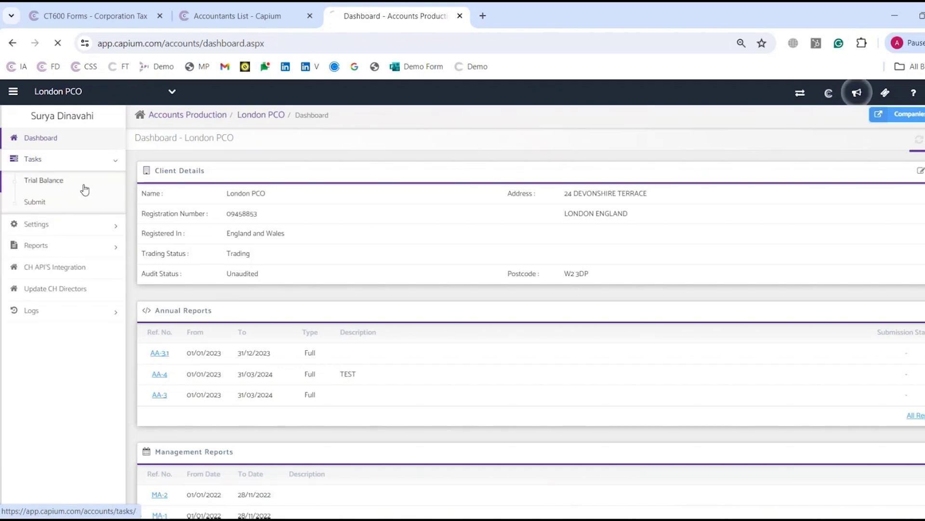
left_click(145, 176)
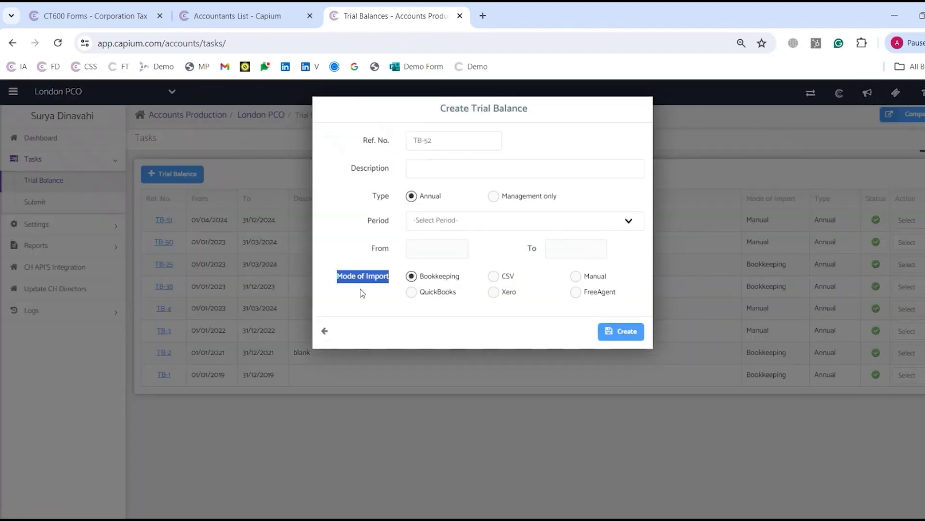
Step: Try the CSV, Manual, QuickBooks and Xero import modes for the new trial balance to compare their options
left_click(504, 279)
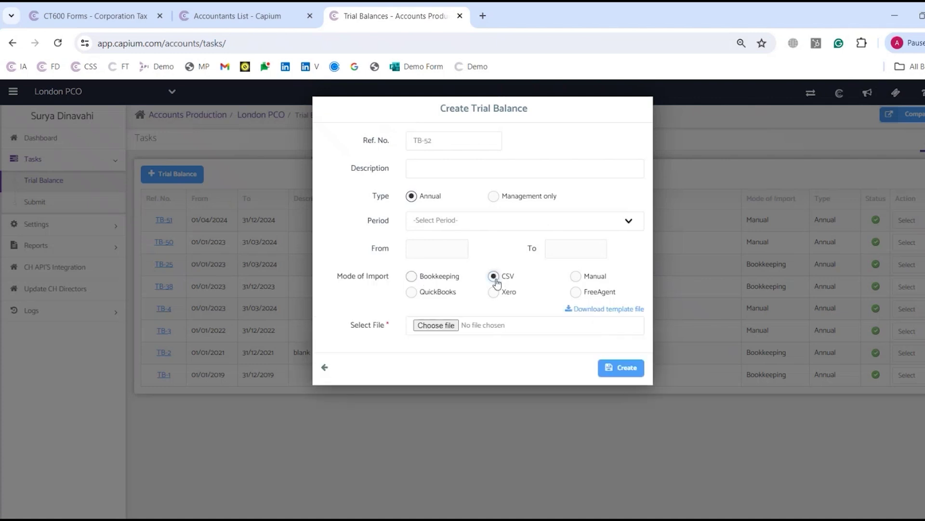
left_click(577, 277)
left_click(431, 294)
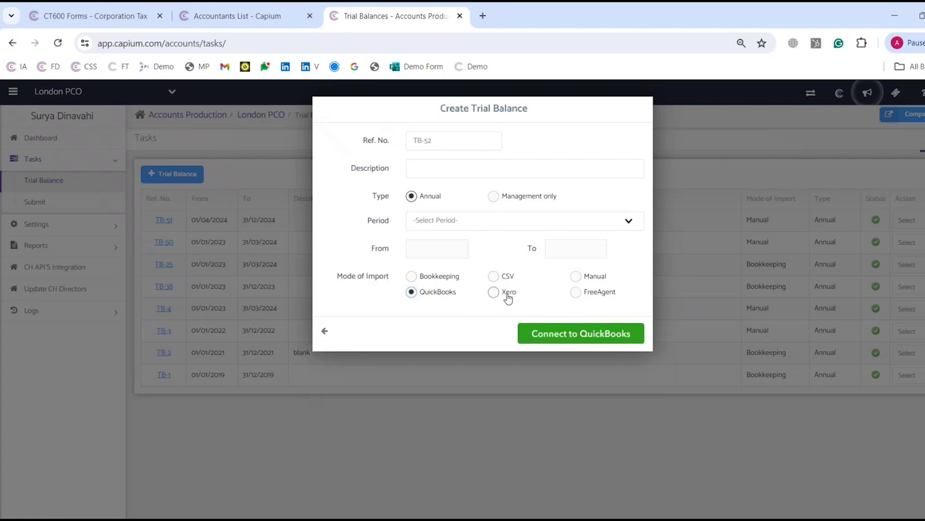
left_click(505, 294)
Step: Try creating an annual trial balance from Bookkeeping for 01/04/2024 - 31/12/2024 and review its entries without saving
left_click_drag(420, 276, 424, 277)
left_click(411, 277)
left_click(475, 225)
left_click(475, 262)
left_click(600, 331)
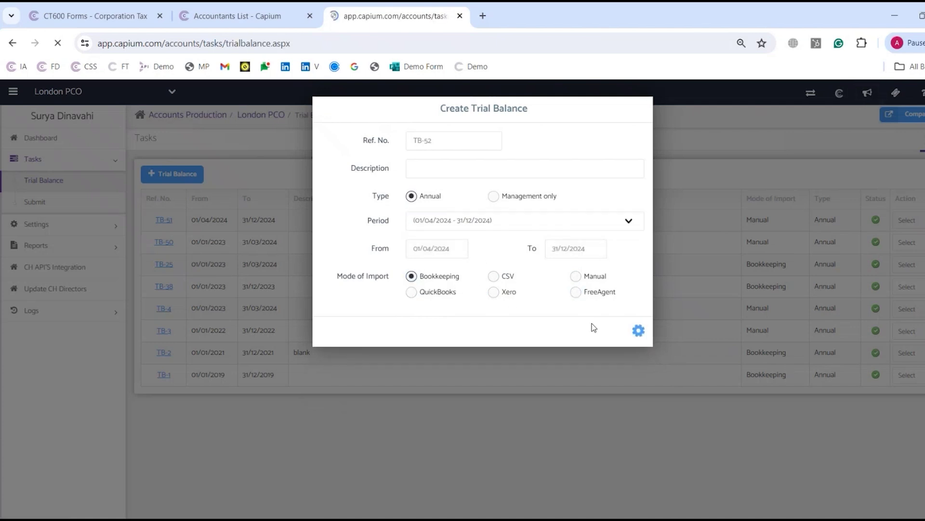
scroll(307, 343, "down", 3)
scroll(307, 342, "down", 7)
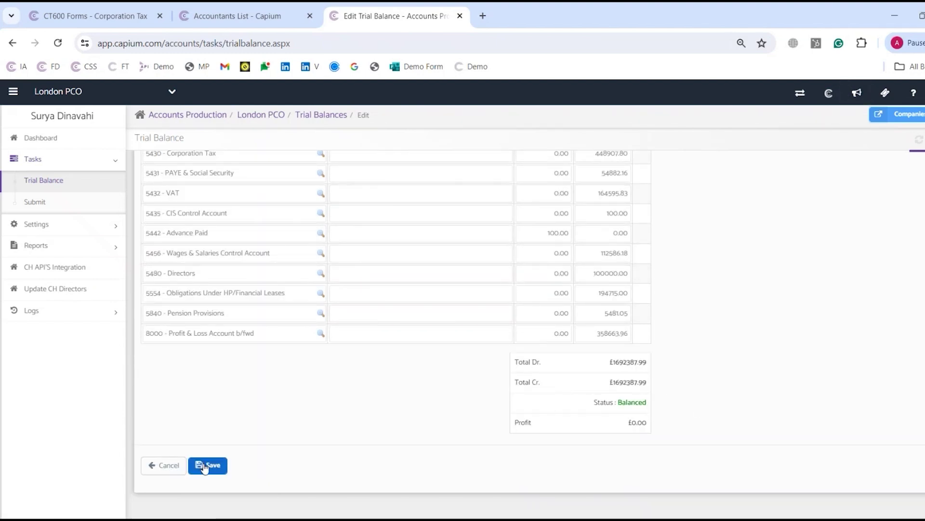
Step: Open the Annual Accounts reports for London PCO and start a new report
left_click(54, 254)
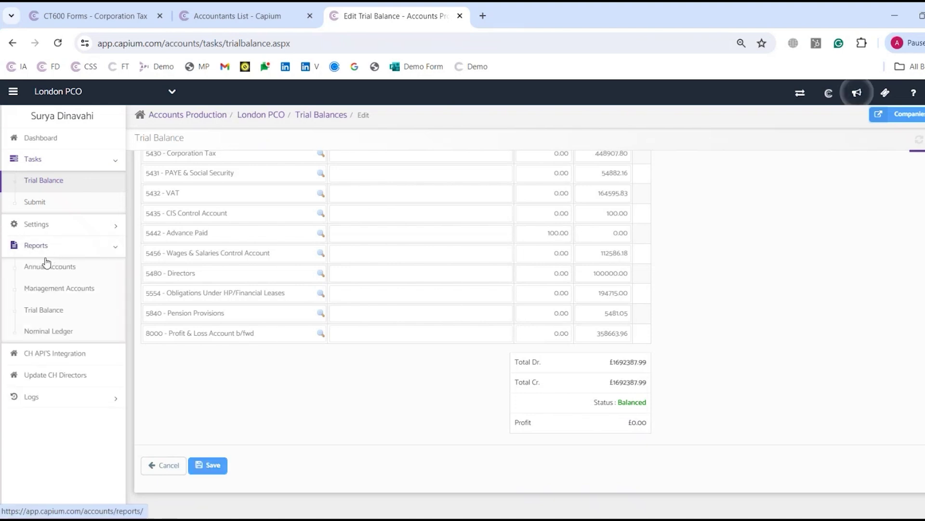
left_click(62, 265)
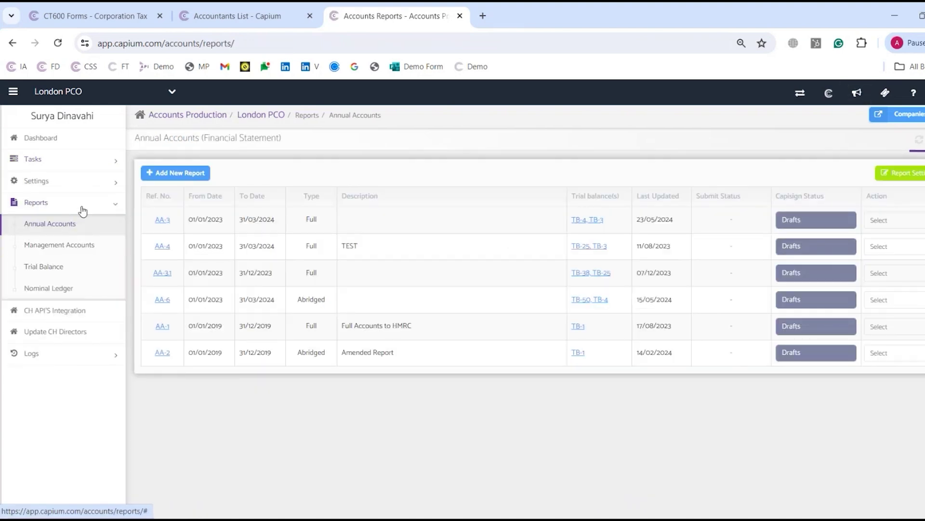
left_click(175, 173)
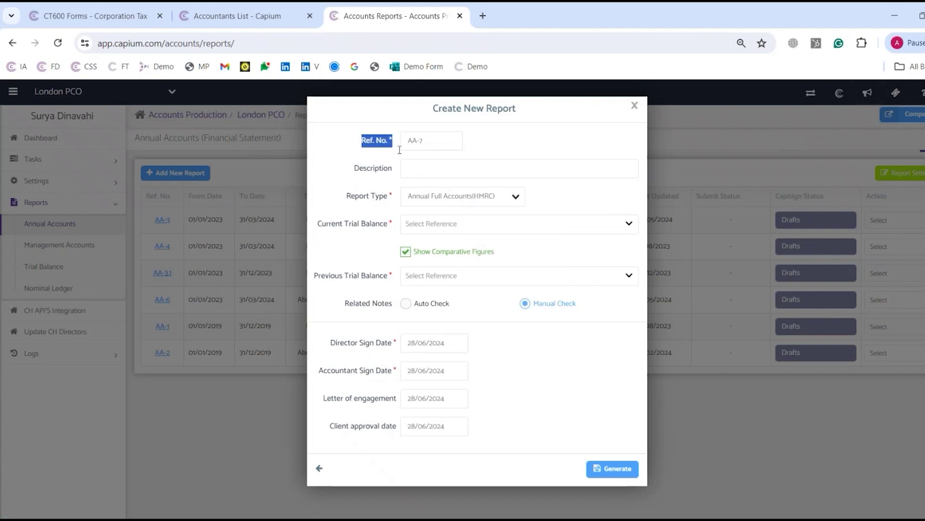
left_click_drag(344, 177, 403, 174)
left_click_drag(345, 198, 428, 202)
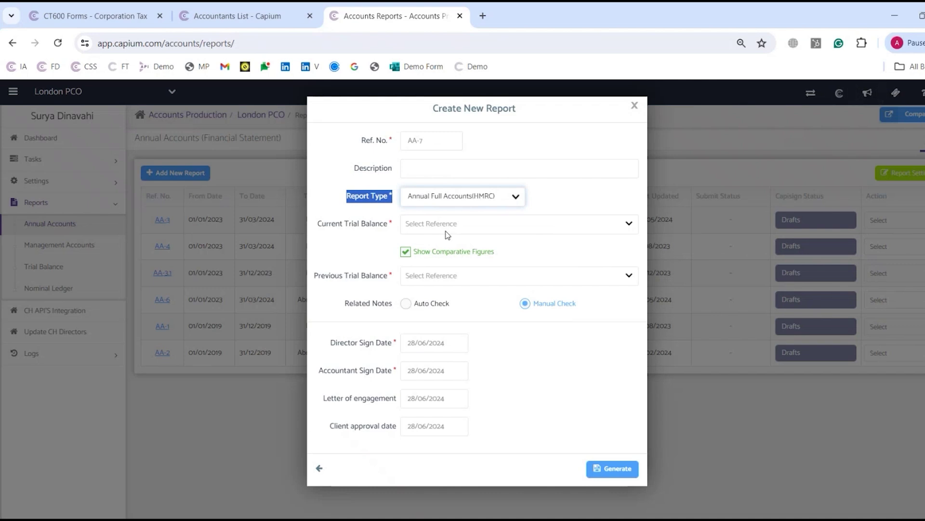
Step: Try to choose a current trial balance under the full and abridged report types, and close the new report without generating it
key("Down")
key("Down")
left_click(445, 227)
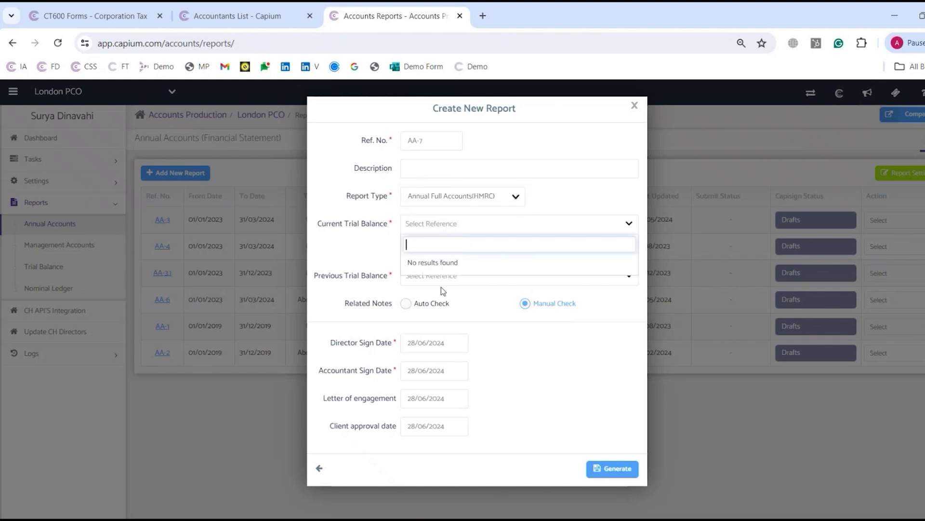
left_click(403, 265)
left_click(434, 224)
left_click(458, 230)
left_click(459, 230)
left_click(450, 202)
key("Down")
left_click(420, 232)
left_click(369, 257)
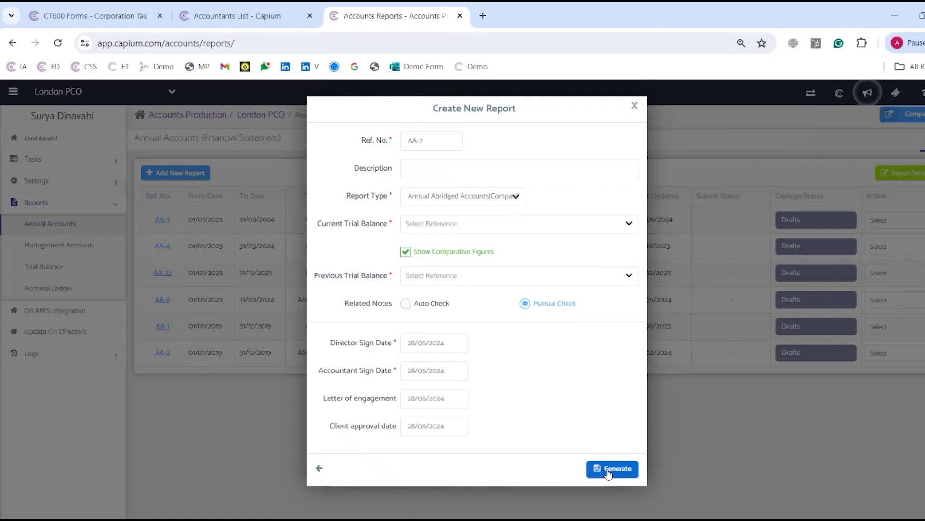
left_click(636, 106)
Step: Create and save an annual trial balance for 01/04/2024 - 31/12/2024, using Bookkeeping as the mode of import
left_click(92, 204)
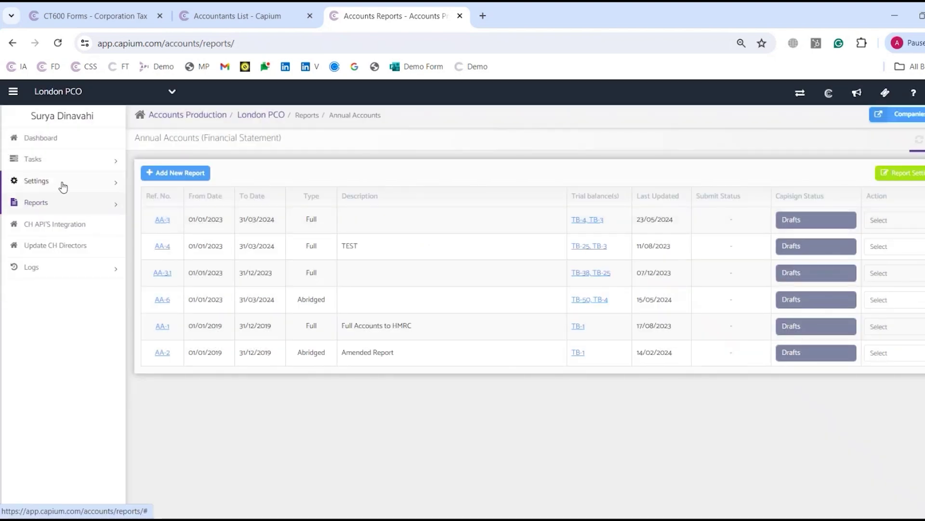
left_click(56, 163)
left_click(43, 180)
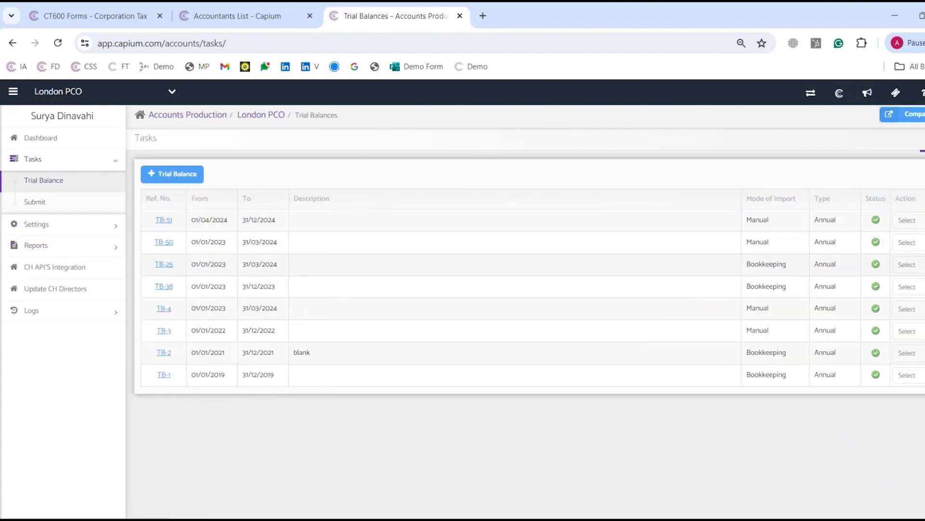
left_click(172, 174)
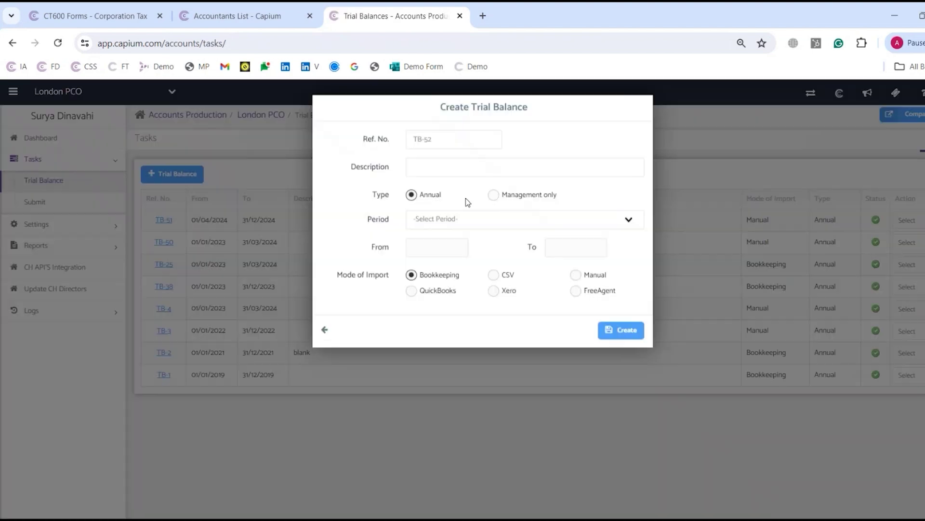
left_click(429, 219)
left_click(453, 232)
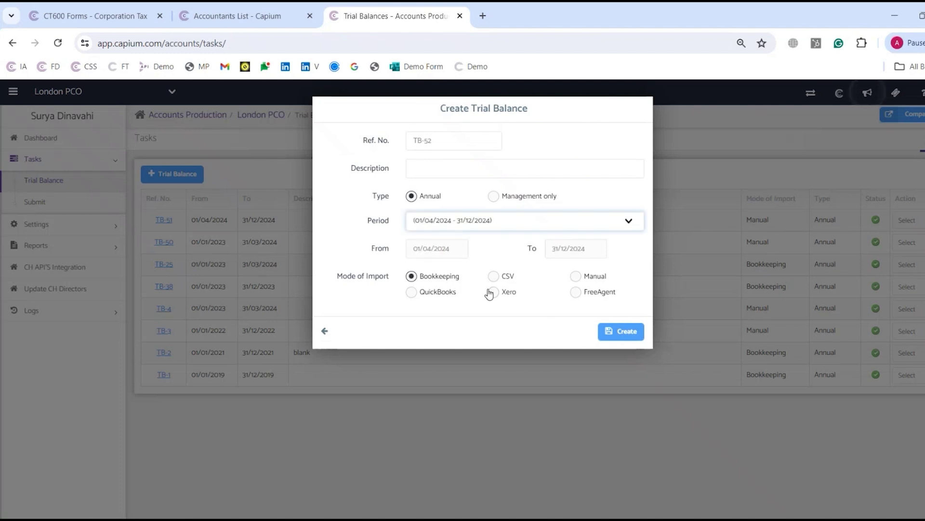
left_click(621, 331)
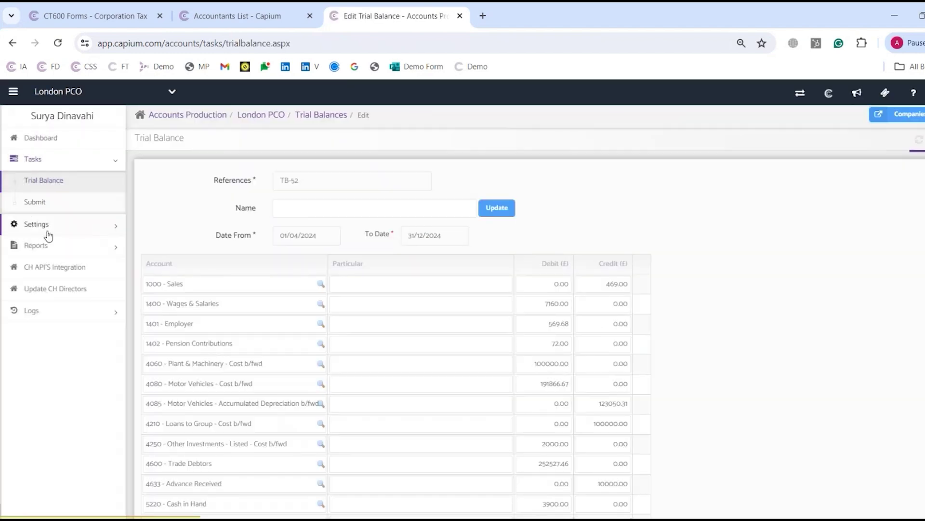
scroll(492, 413, "down", 10)
left_click(207, 465)
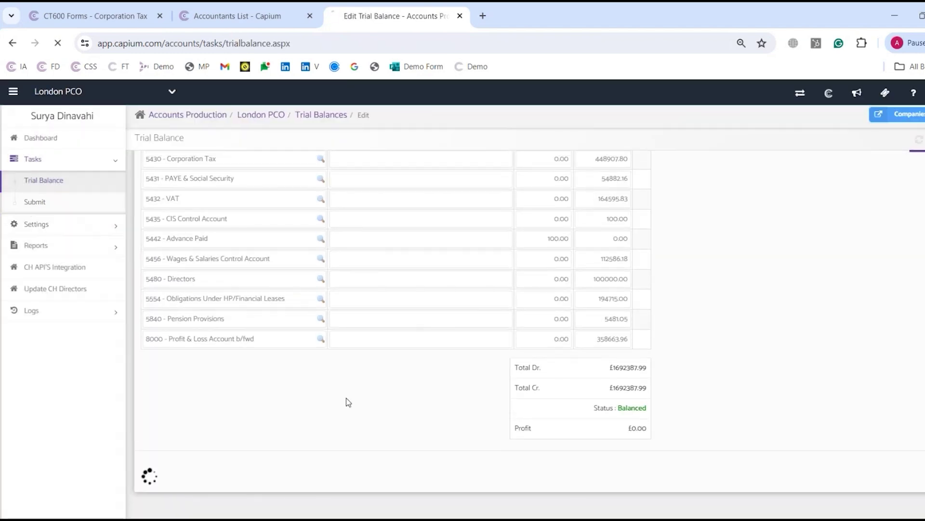
Step: Generate an Annual Full Accounts(HMRC) report from the 01/04/2024 - 31/12/2024 trial balance, without comparative figures
left_click(36, 244)
left_click(49, 264)
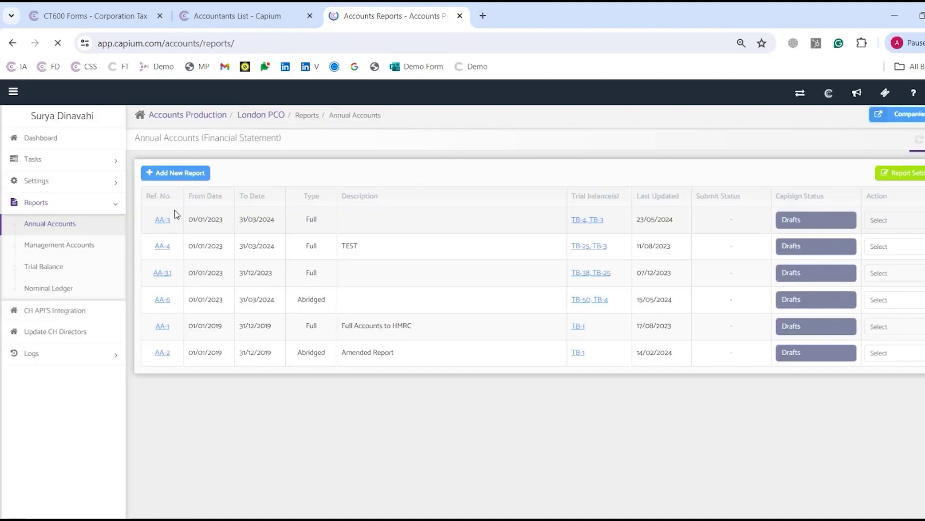
left_click(188, 172)
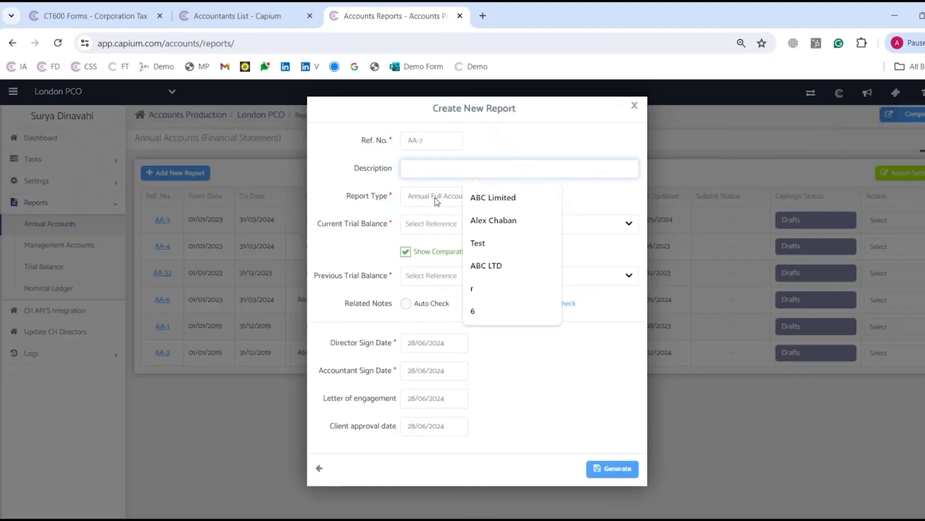
left_click(439, 223)
left_click(535, 262)
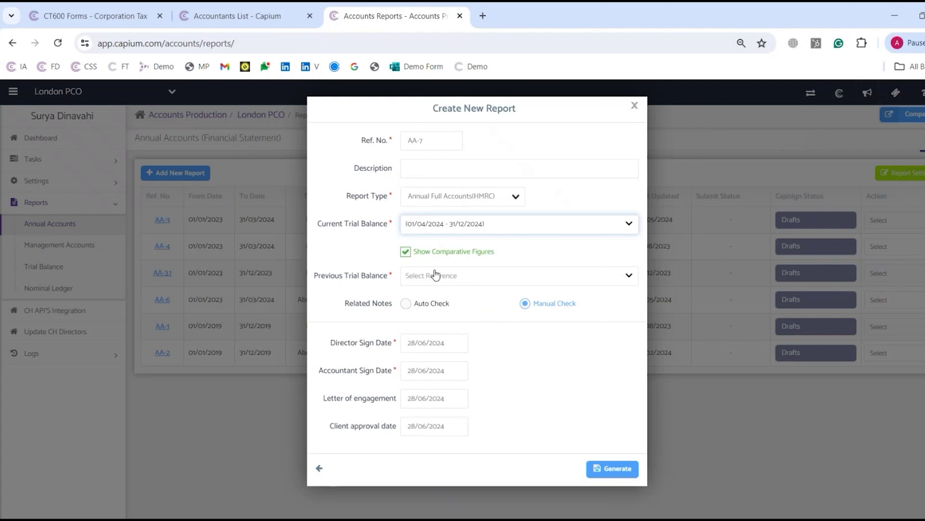
left_click(406, 251)
left_click(616, 435)
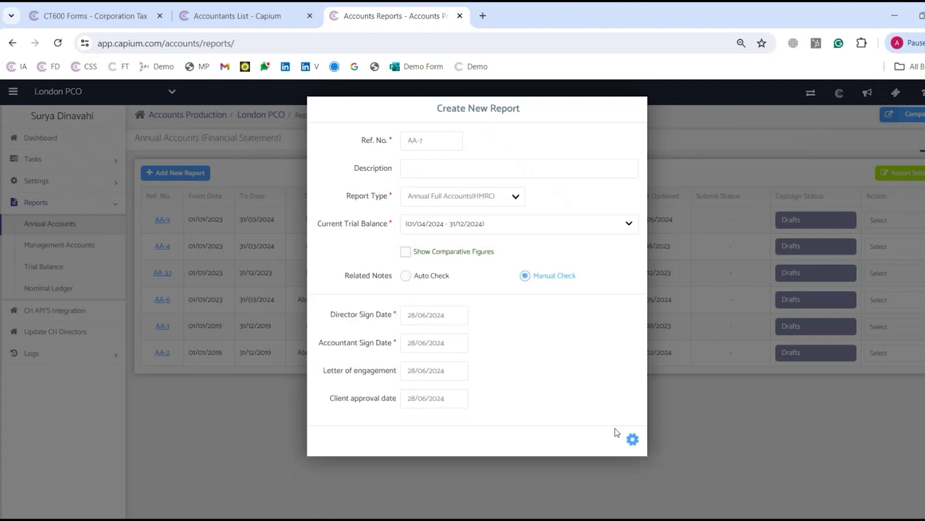
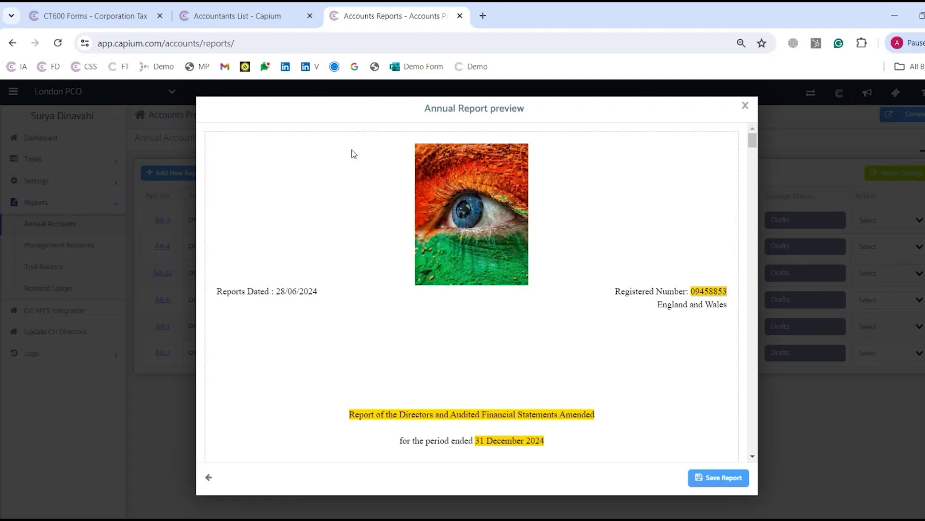
Step: Examine the cover page and the Contents Page of the annual report preview
scroll(486, 215, "down", 4)
scroll(483, 291, "up", 4)
scroll(461, 227, "down", 2)
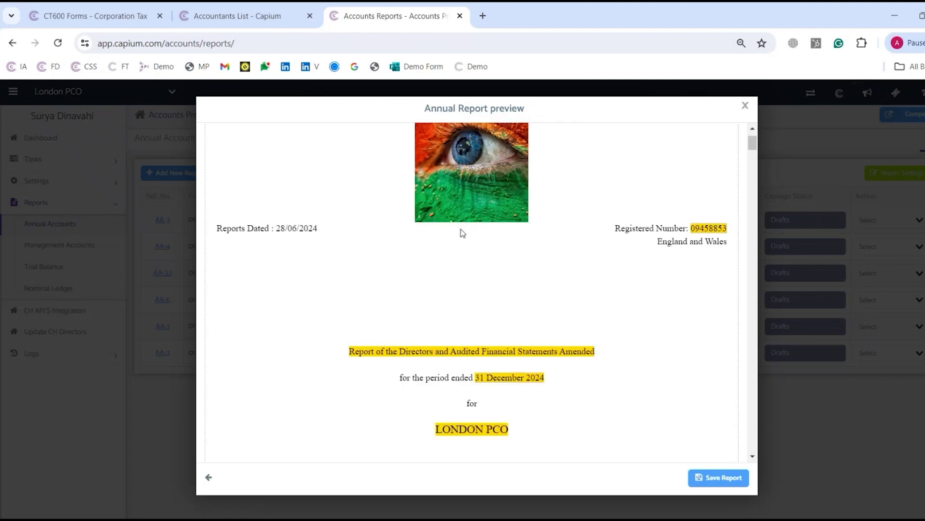
scroll(478, 224, "down", 4)
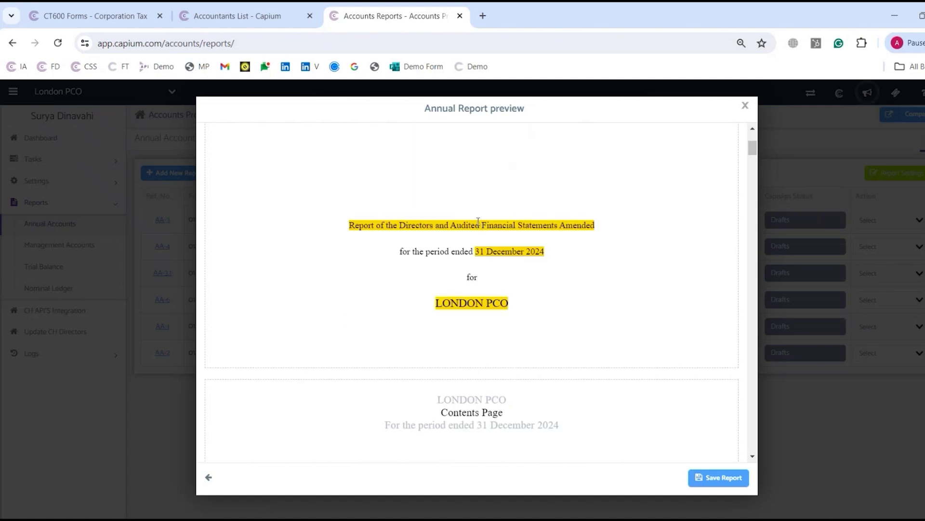
scroll(478, 221, "down", 2)
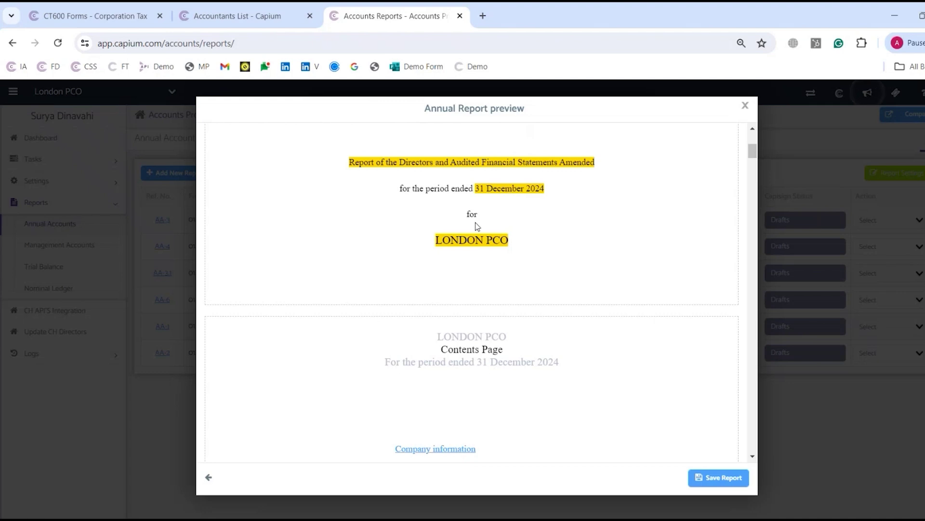
scroll(476, 226, "down", 10)
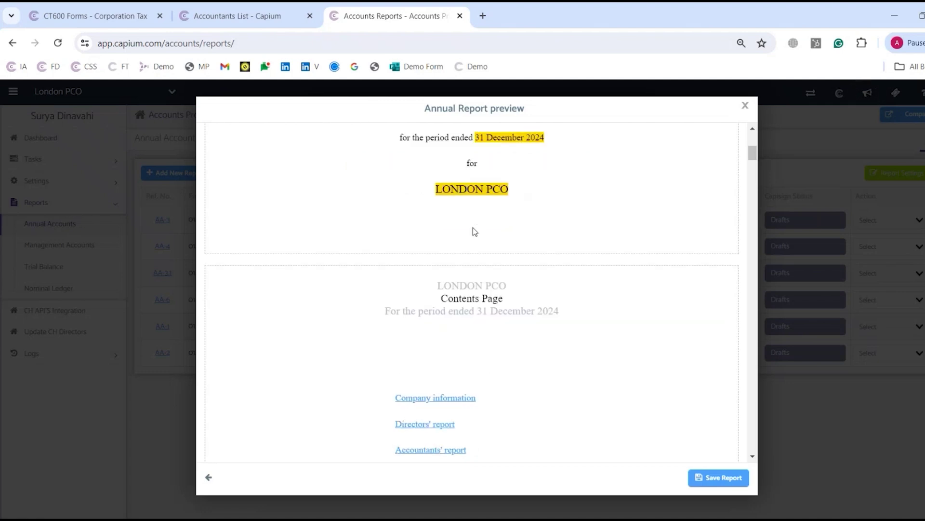
scroll(479, 243, "up", 4)
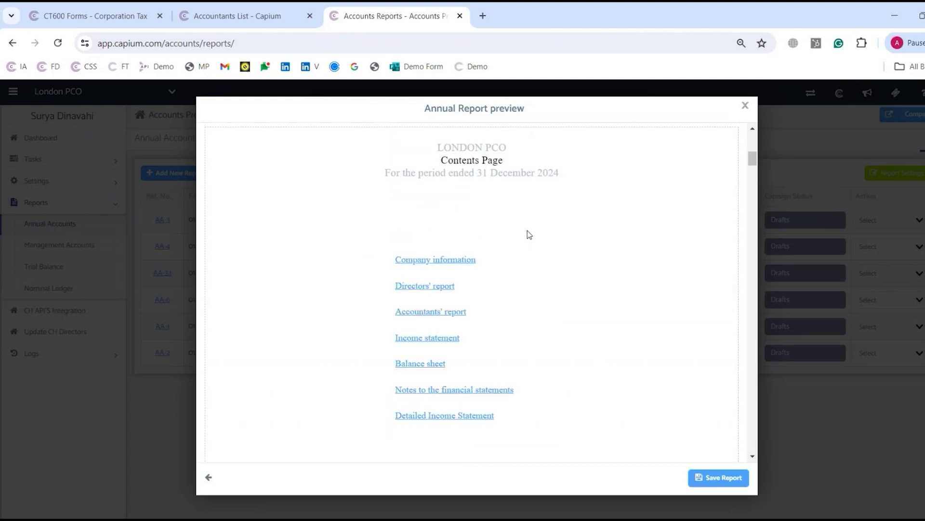
left_click_drag(426, 155, 523, 162)
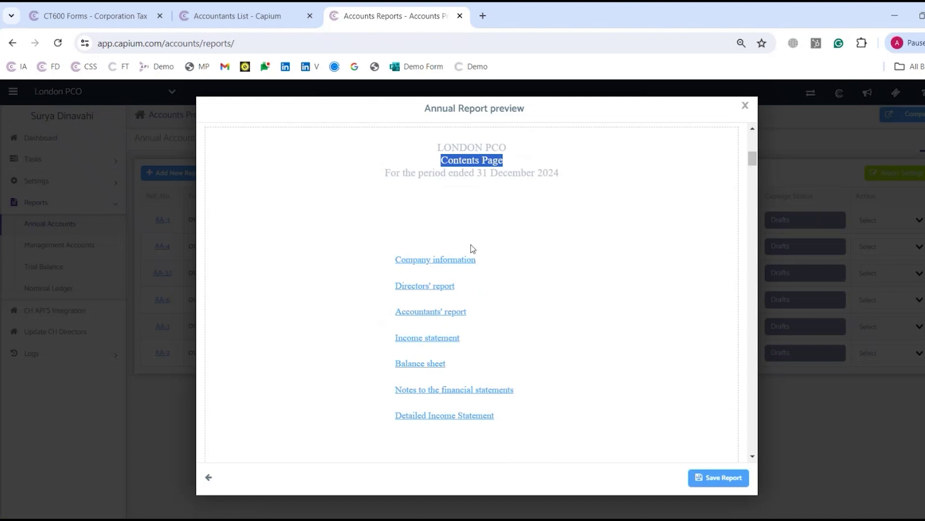
Step: Review the company information, directors' report, balance sheet, accounting policies and income statement in the preview, and close the report without saving
scroll(472, 248, "down", 12)
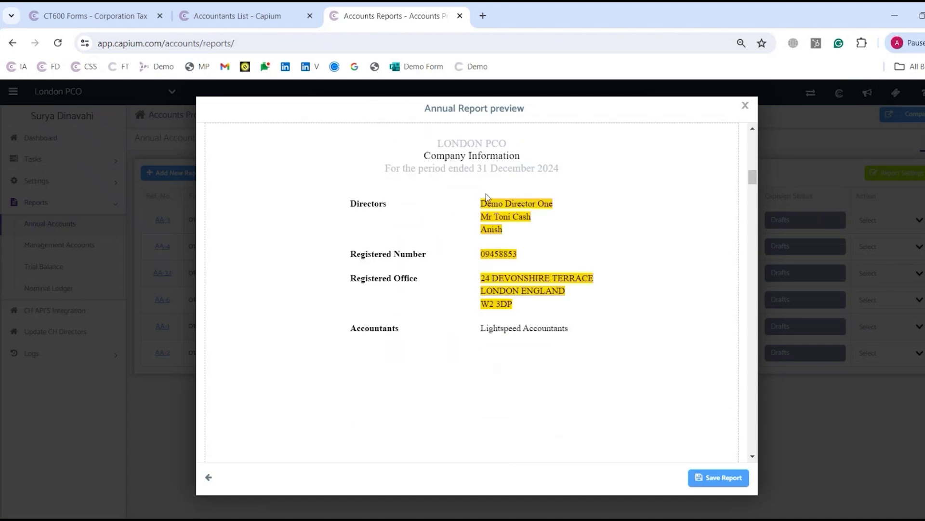
scroll(539, 334, "down", 15)
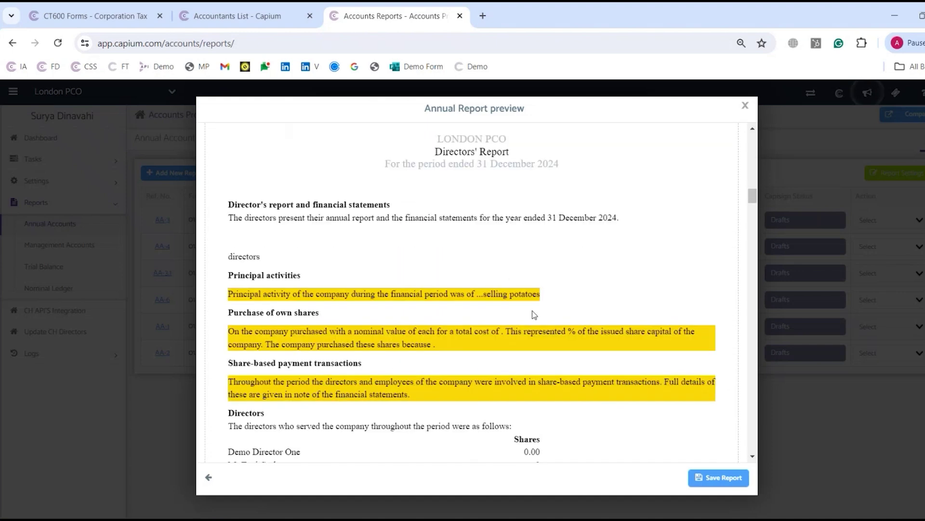
scroll(536, 305, "down", 15)
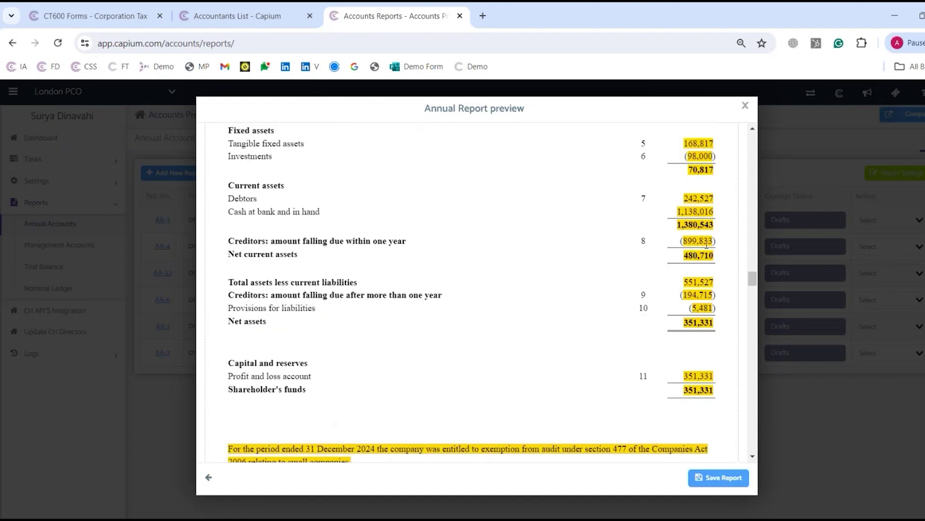
scroll(573, 286, "down", 12)
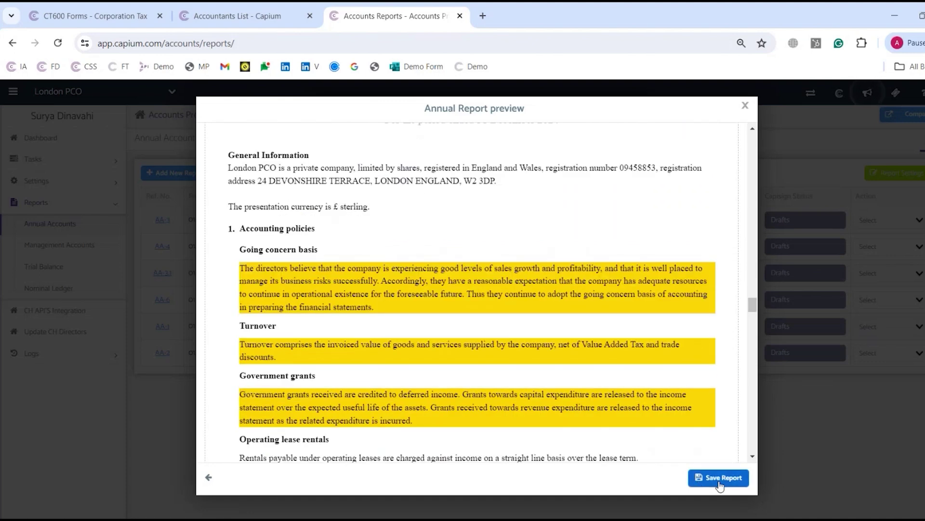
scroll(690, 161, "up", 15)
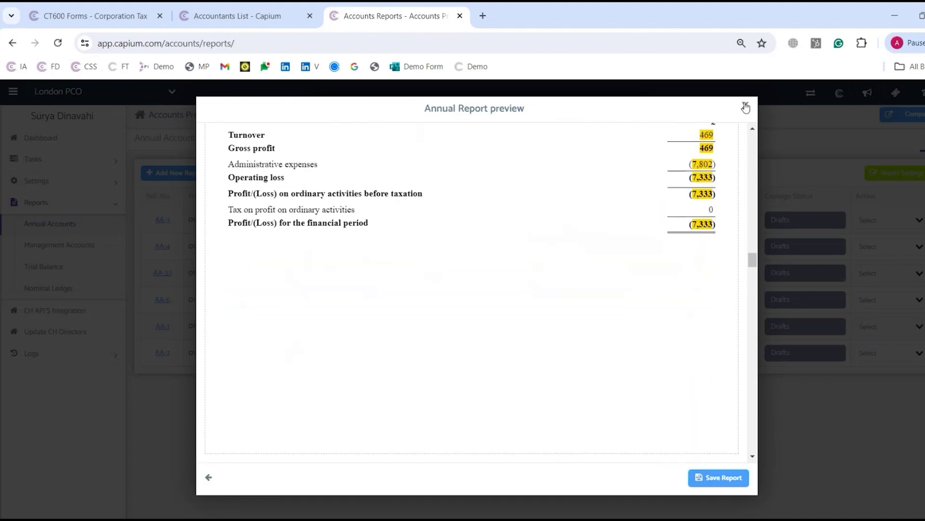
left_click(744, 106)
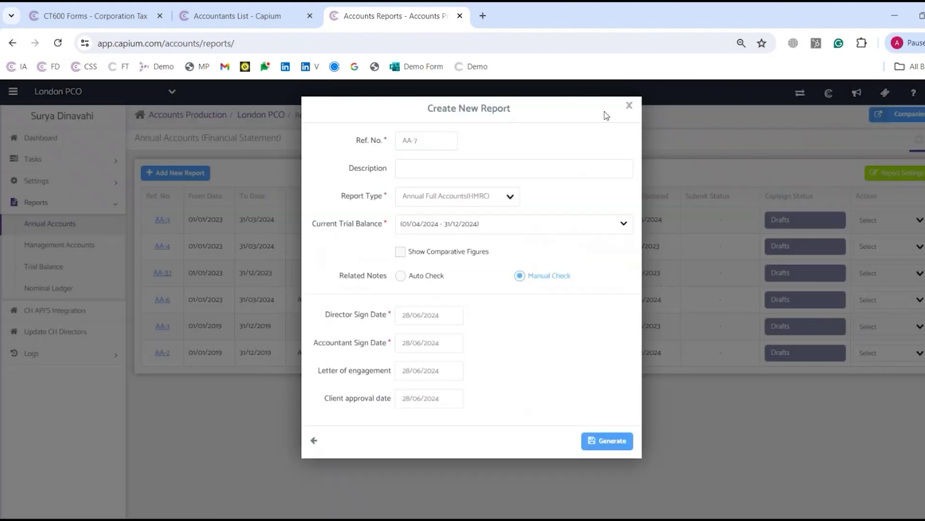
left_click(628, 103)
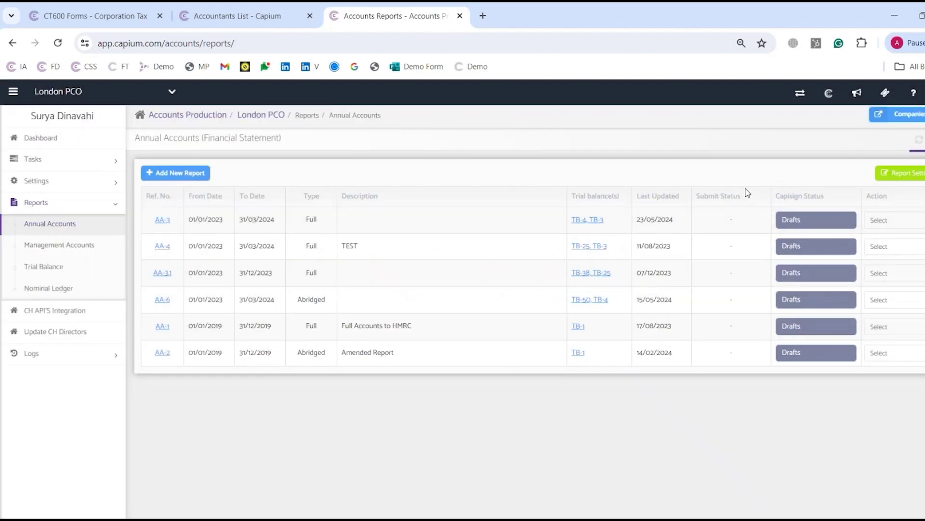
Step: Check the page selection in the Accounts Report Options and the Report Settings entries offered in the module's settings
left_click(896, 175)
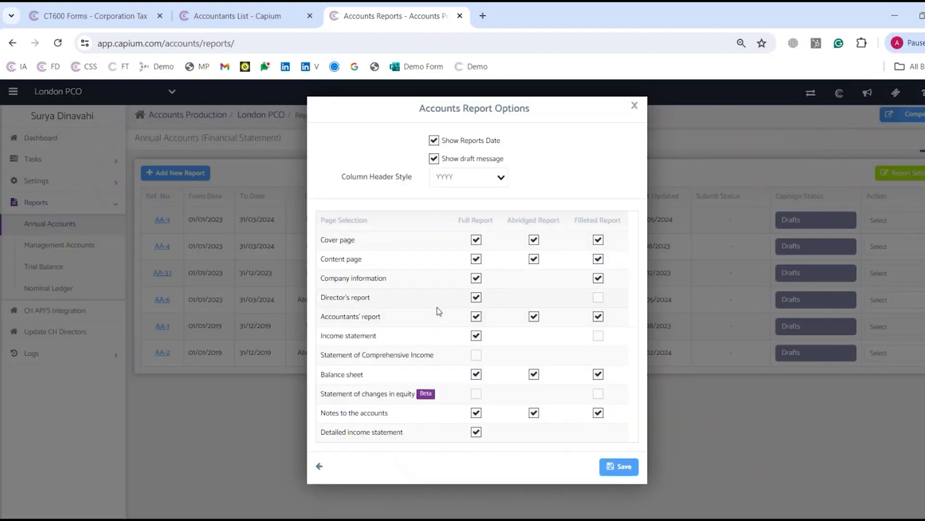
left_click(321, 466)
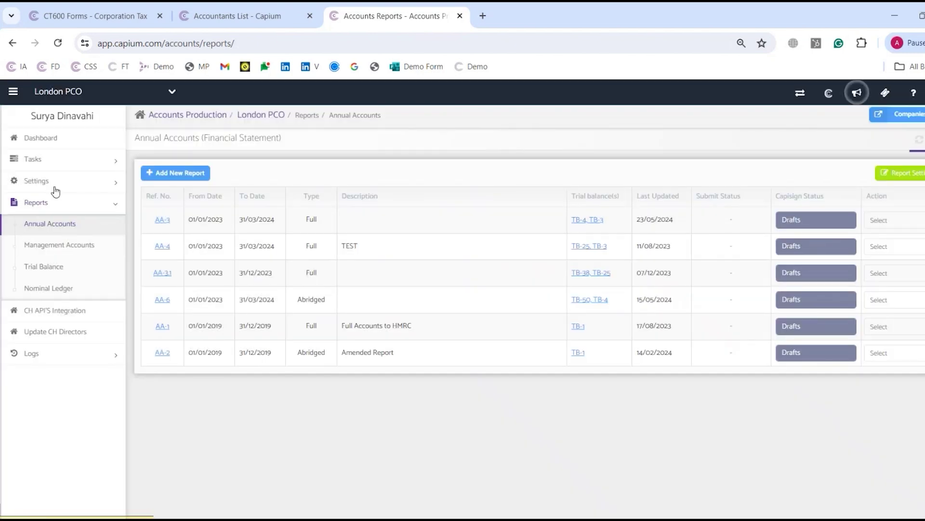
left_click(53, 188)
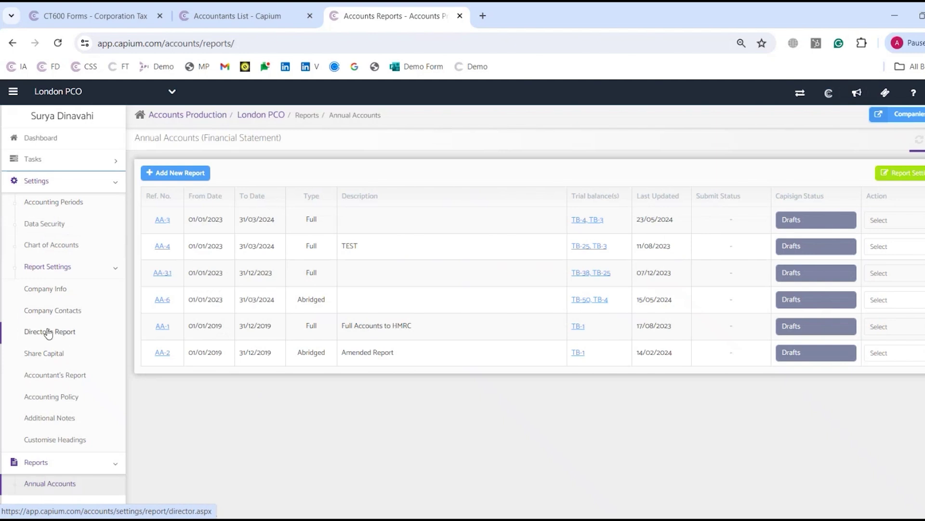
Step: Look through the Company Info, Company Contacts, Director's Report, Share Capital and Accountant's Report pages of the report settings
left_click(59, 290)
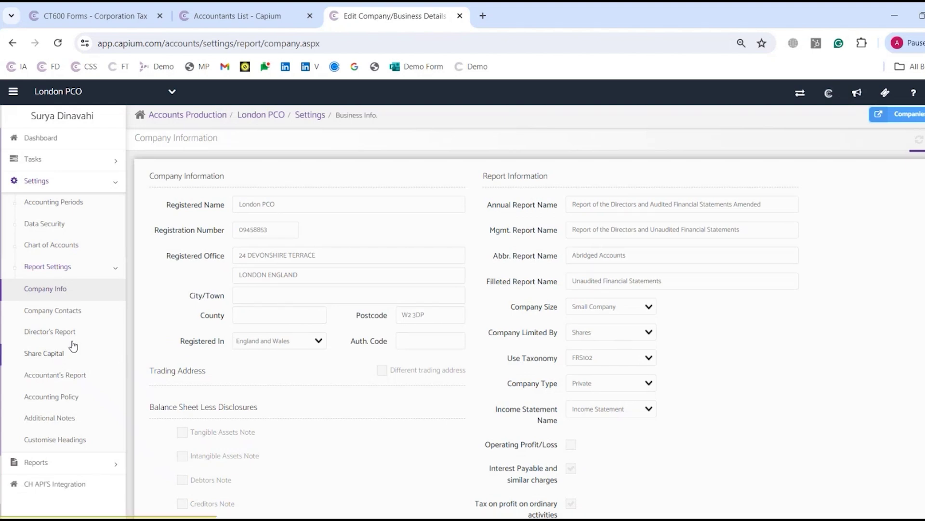
left_click(75, 311)
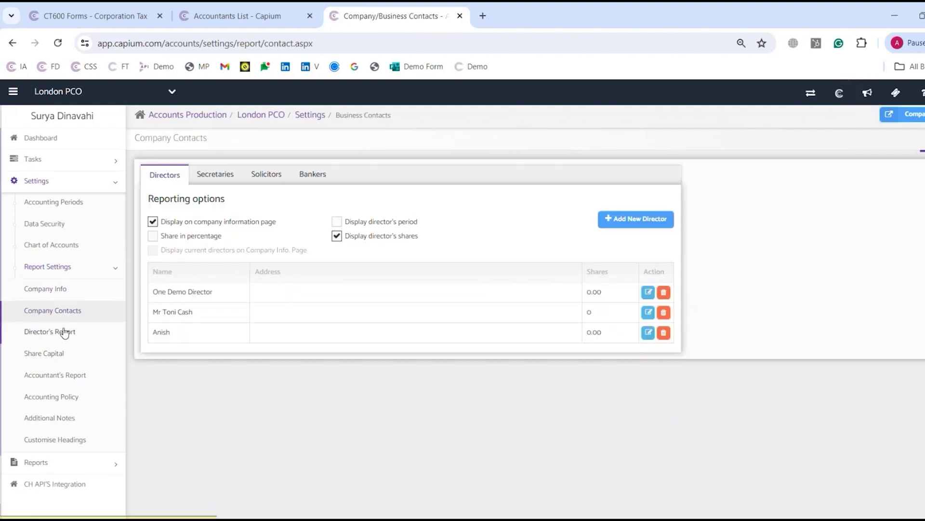
left_click(65, 338)
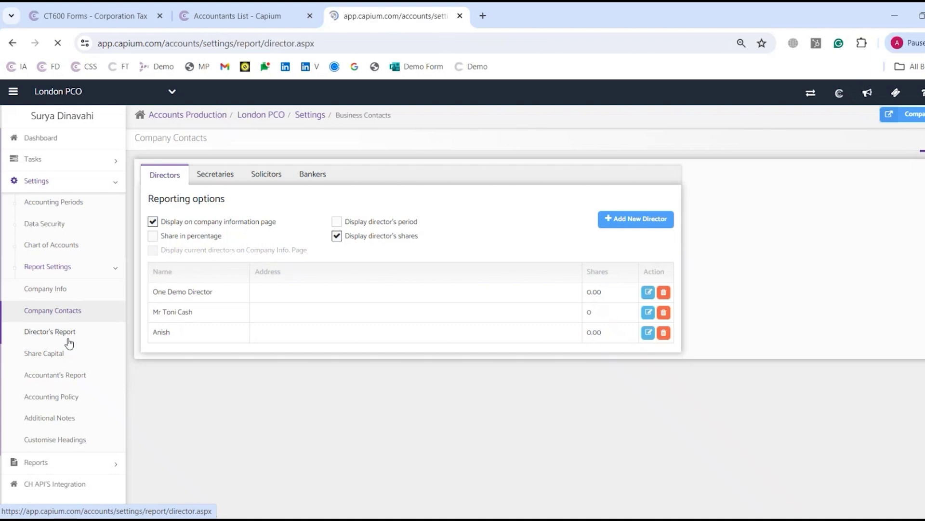
left_click(58, 359)
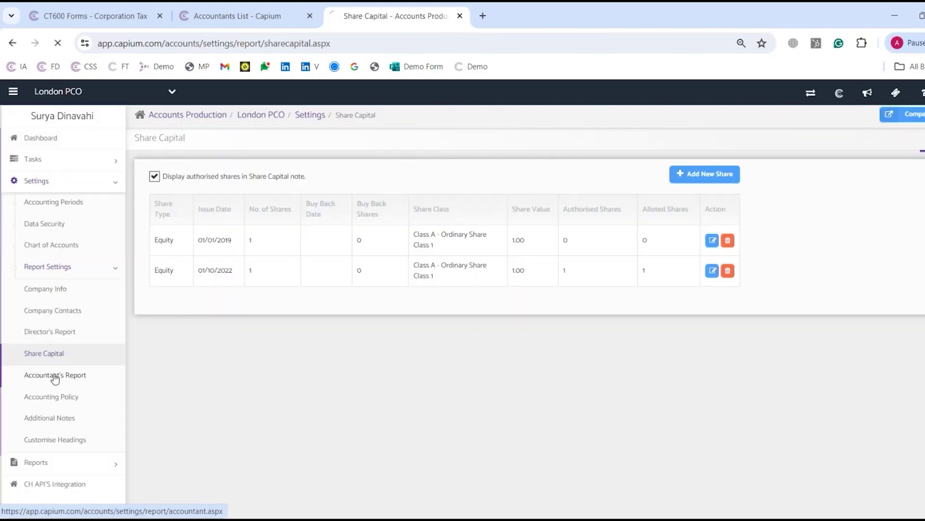
left_click(54, 376)
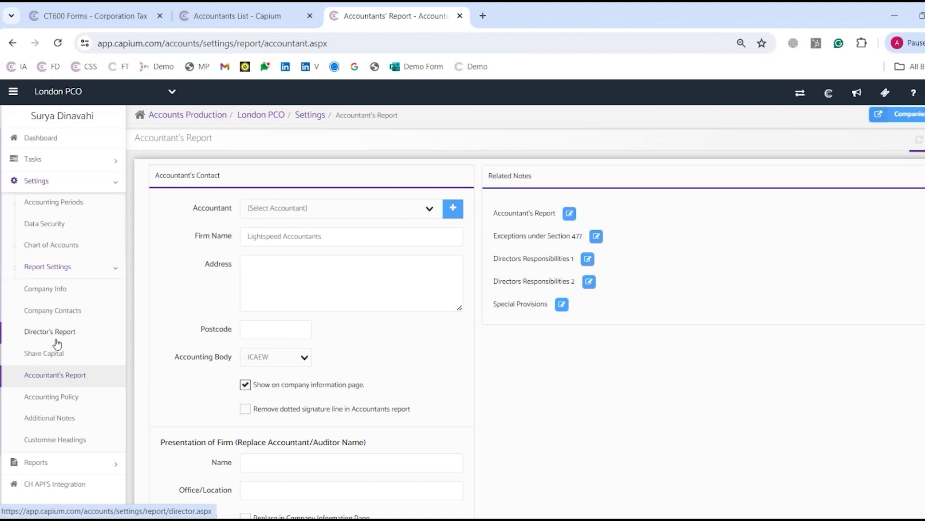
left_click(49, 266)
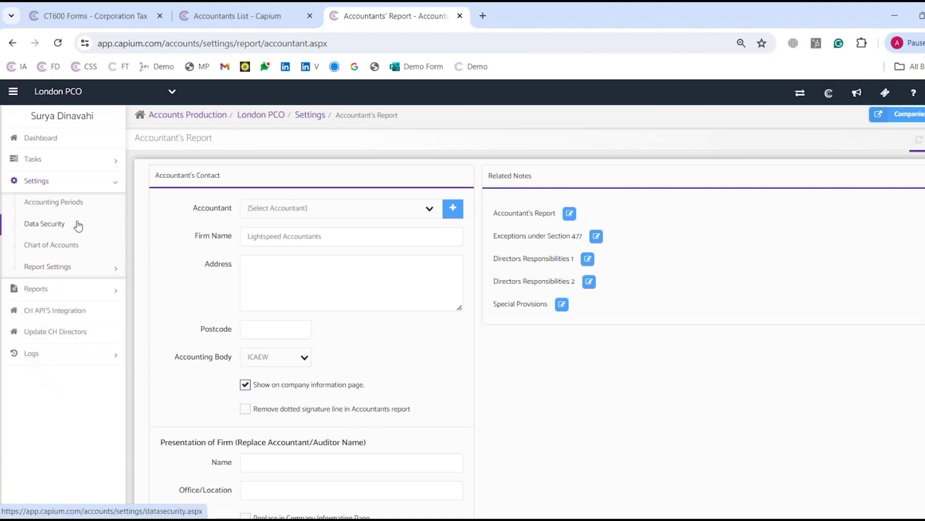
left_click(58, 181)
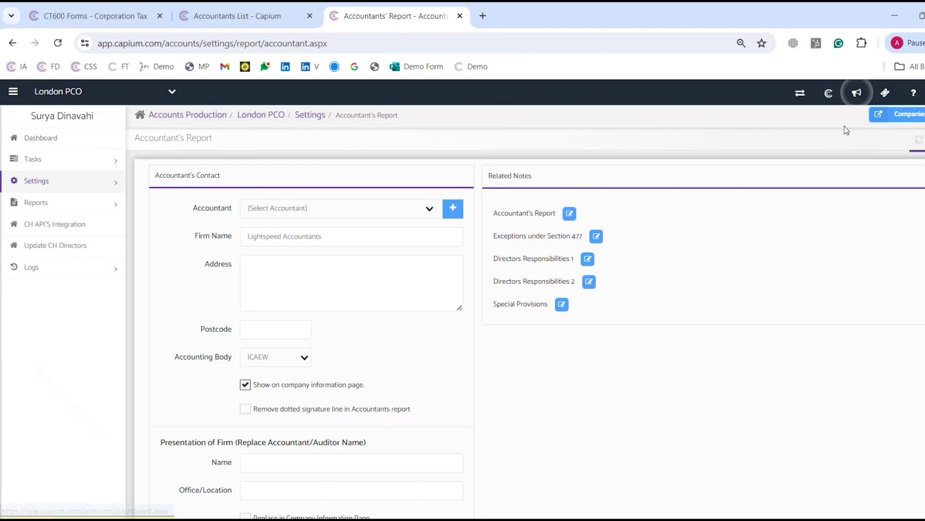
Step: Switch to the Corporation Tax module and open the CT600 returns of the London PCO client
left_click(829, 93)
left_click(34, 159)
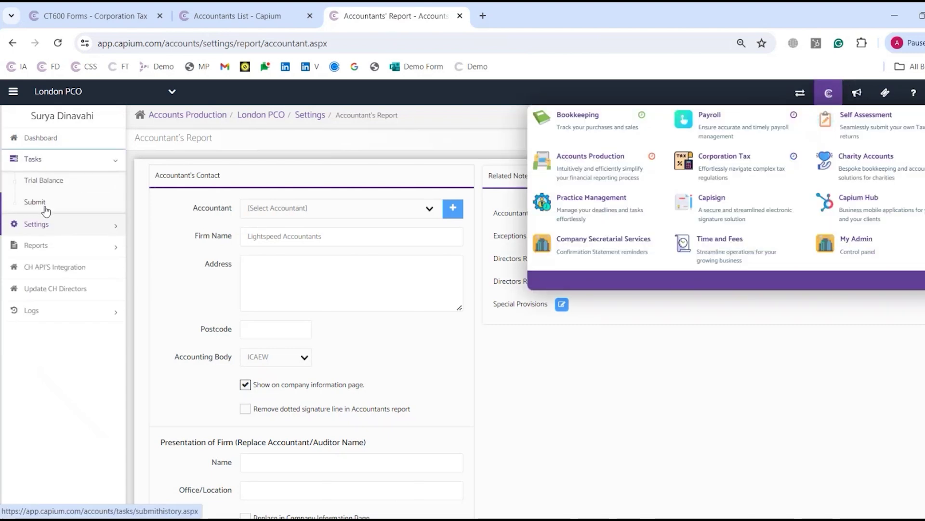
left_click(733, 94)
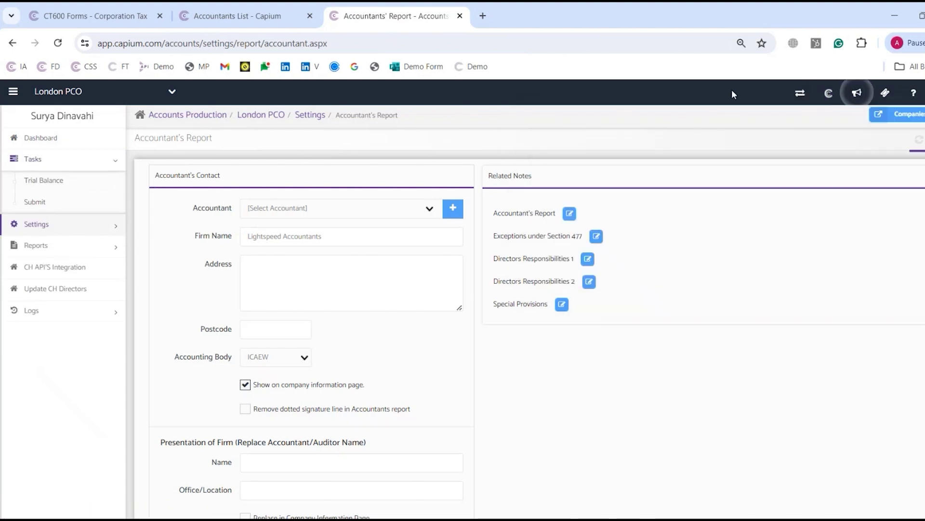
left_click(827, 95)
left_click(736, 169)
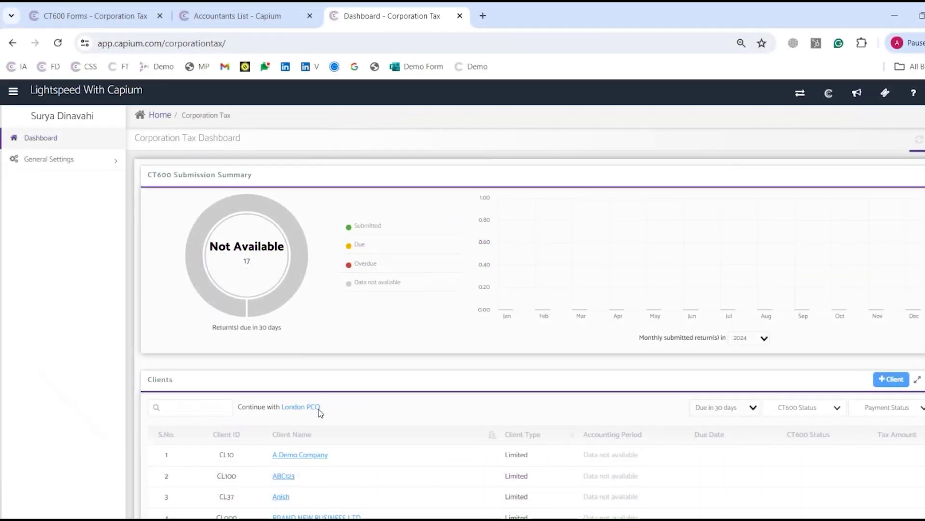
left_click(318, 408)
left_click(48, 161)
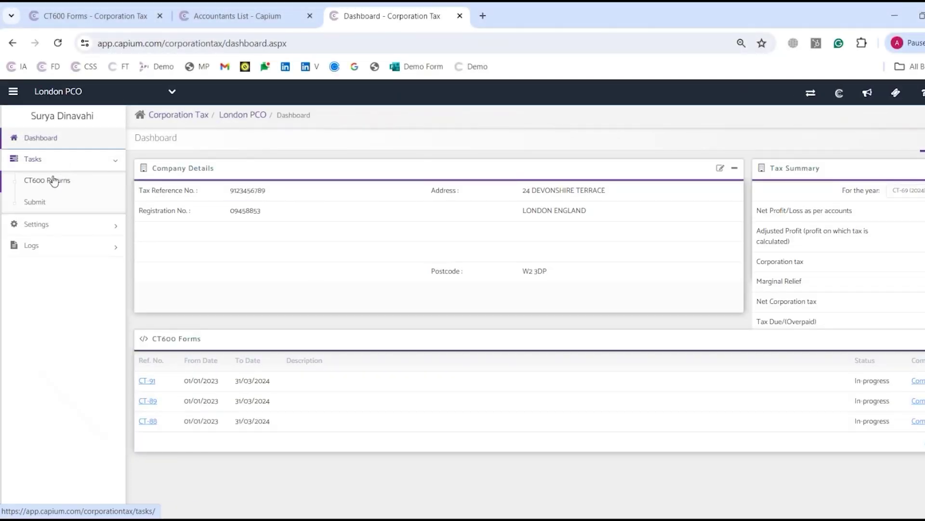
left_click(74, 192)
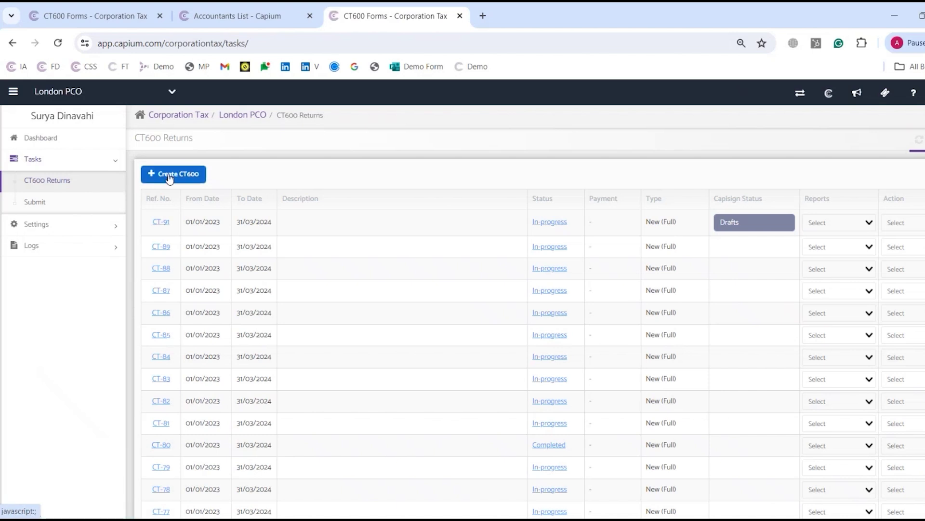
Step: Start a new CT600 return with the Short form type and the New return type
left_click(171, 173)
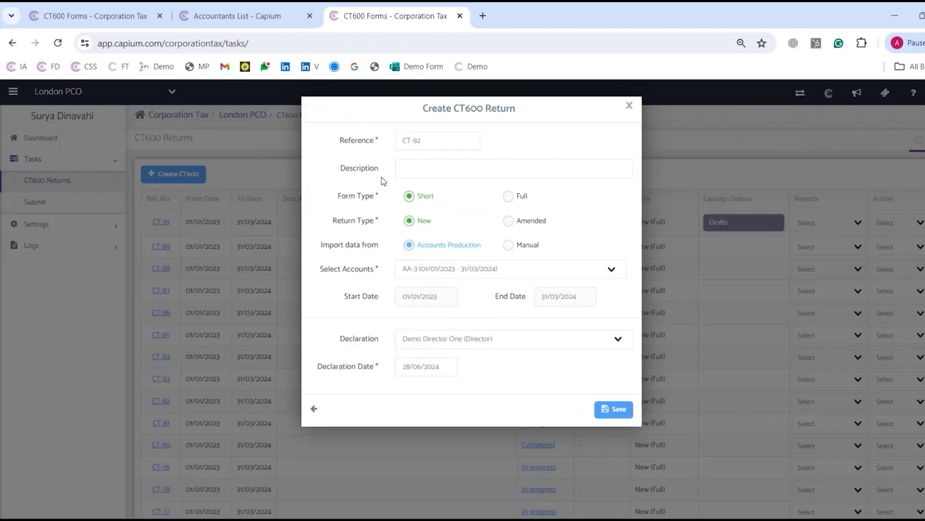
left_click(376, 174)
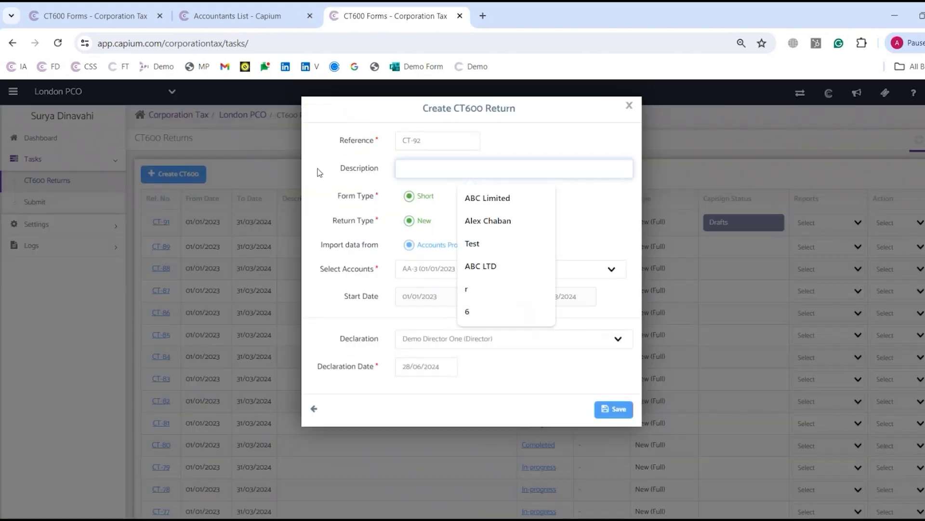
double_click(359, 167)
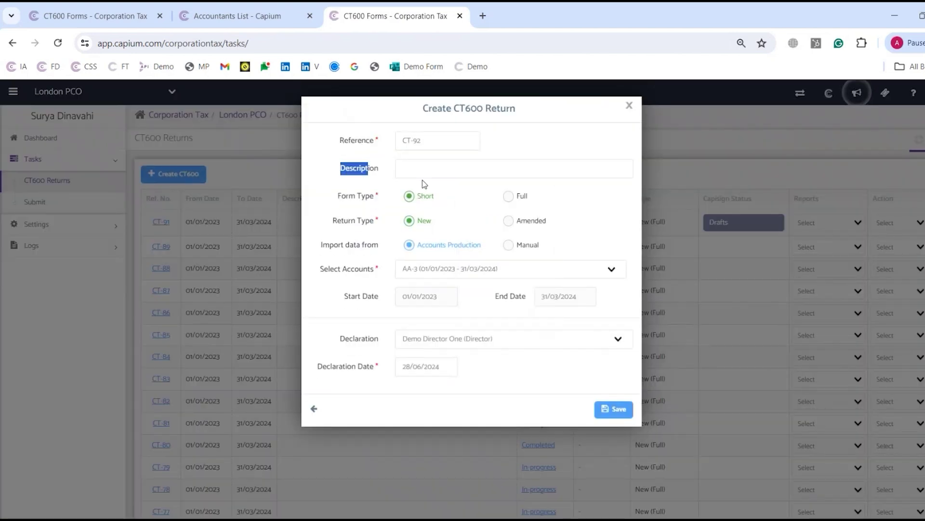
left_click(331, 194)
left_click_drag(330, 195, 426, 221)
left_click(509, 196)
left_click(431, 202)
left_click(508, 220)
left_click(424, 220)
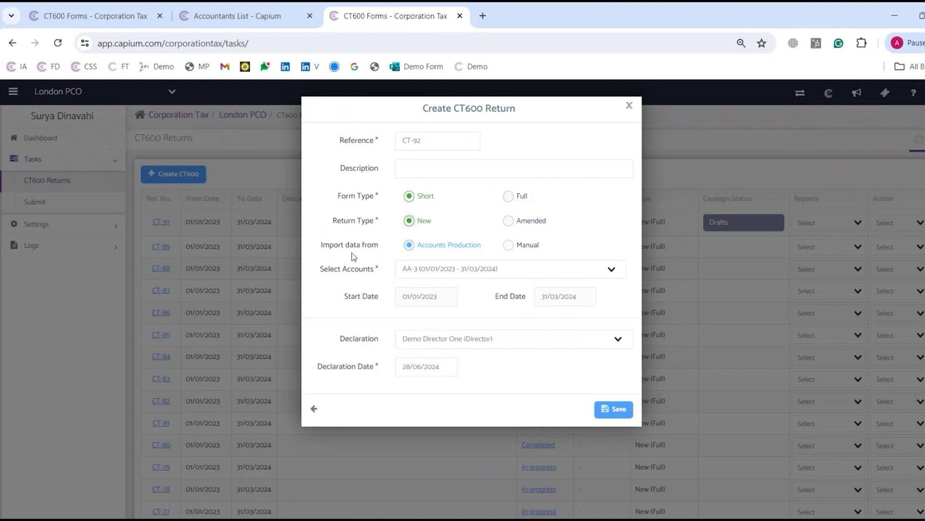
Step: Have the return import its data from Accounts Production, using accounts AA-3 (01/01/2023 - 31/03/2024), and save it
left_click_drag(323, 252, 393, 262)
left_click(509, 245)
left_click(409, 245)
left_click(618, 409)
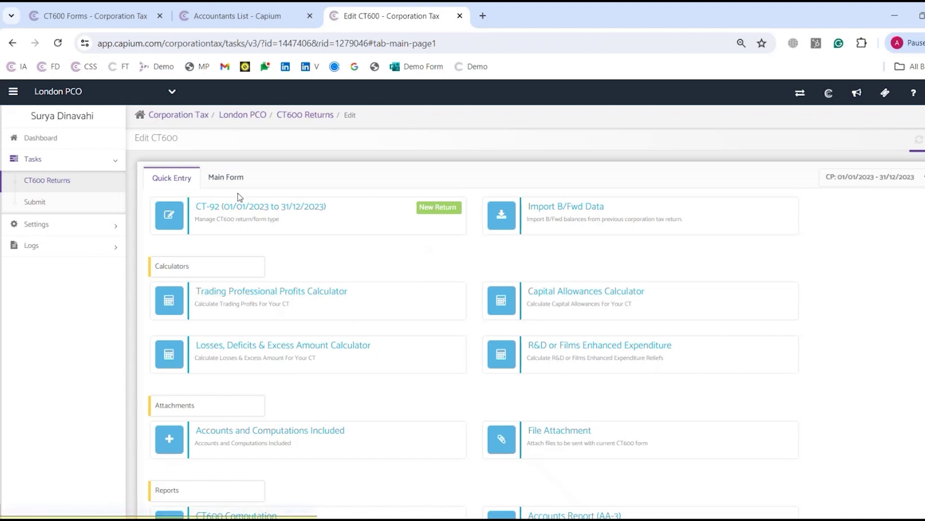
Step: Check the Trading Professional Profits and the Losses, Deficits & Excess Amount calculators of the return without saving changes
left_click(198, 178)
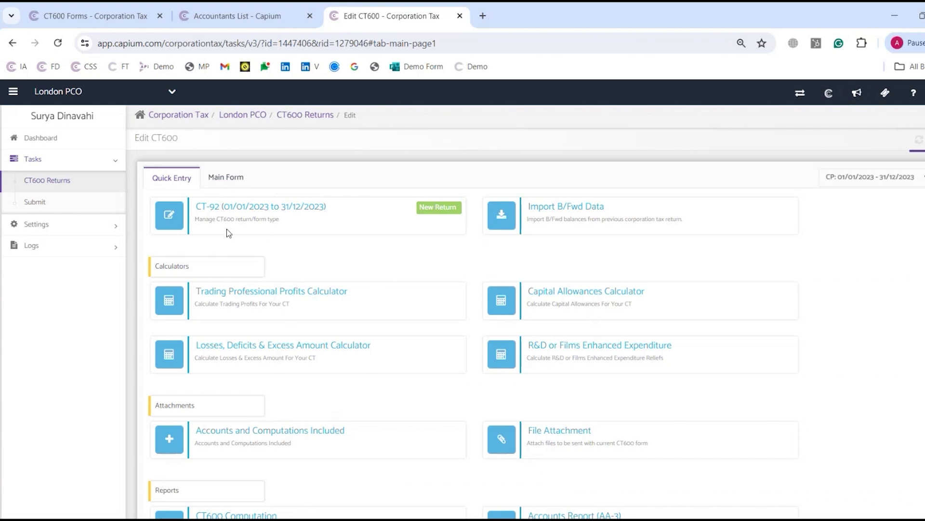
scroll(279, 250, "down", 2)
left_click(330, 197)
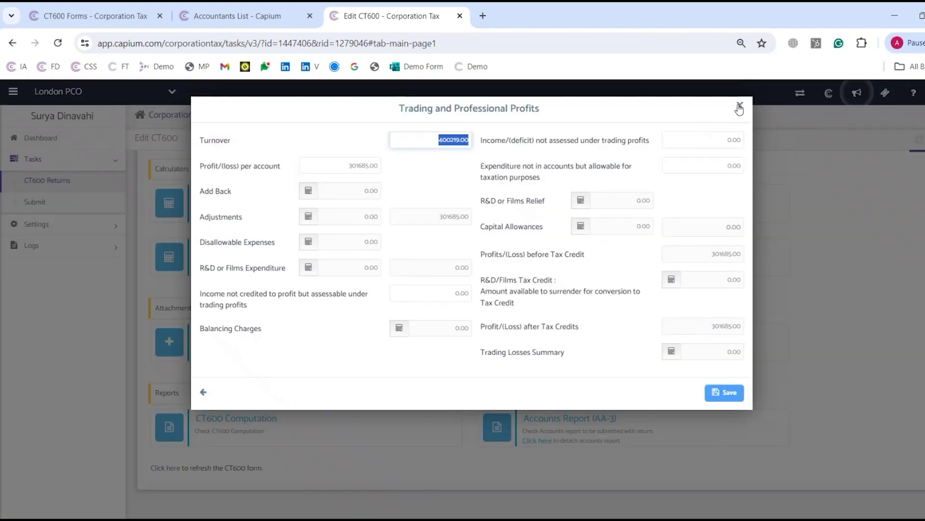
left_click(737, 103)
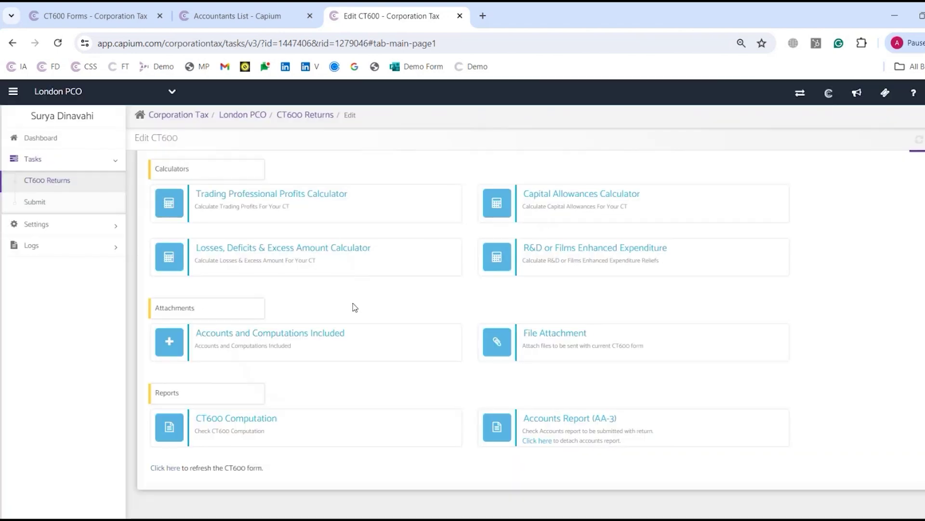
left_click(328, 250)
key("Escape")
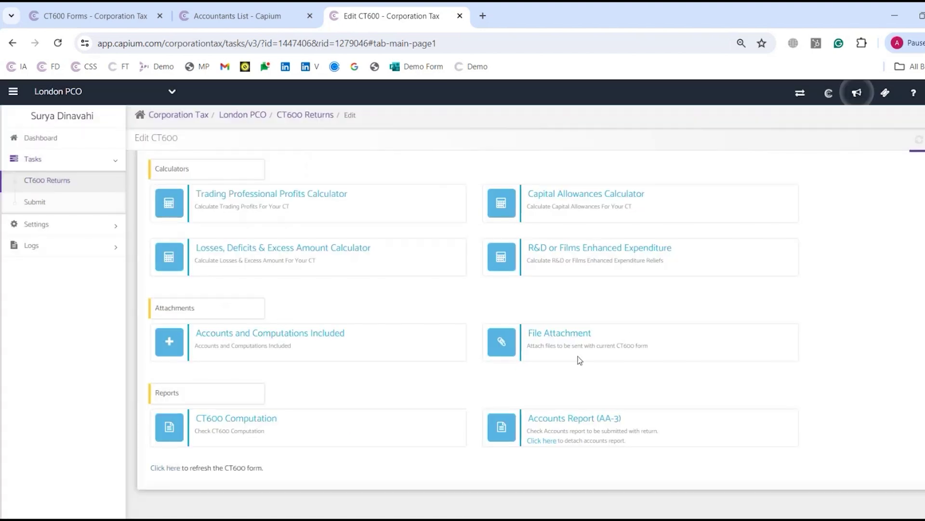
Step: View the CT600 Computation and the attached Accounts Report (AA-3), closing each preview
left_click(271, 418)
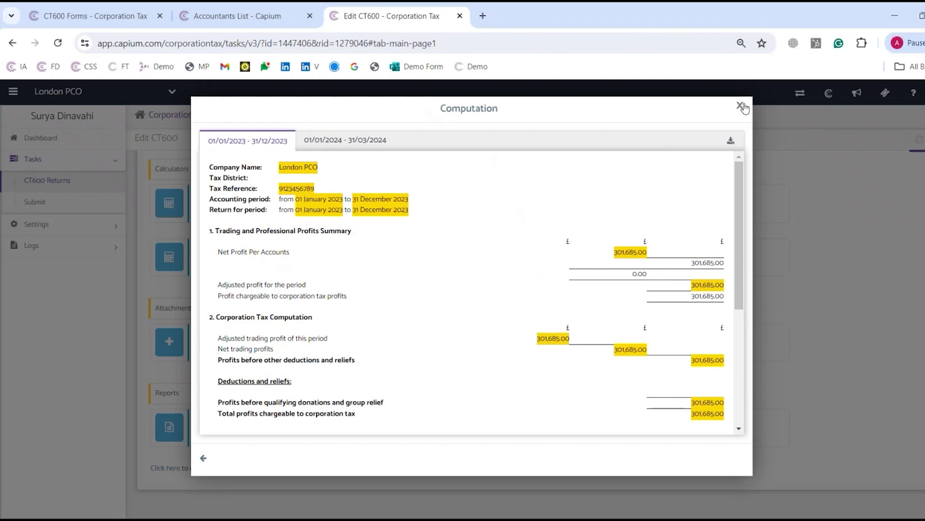
left_click(741, 106)
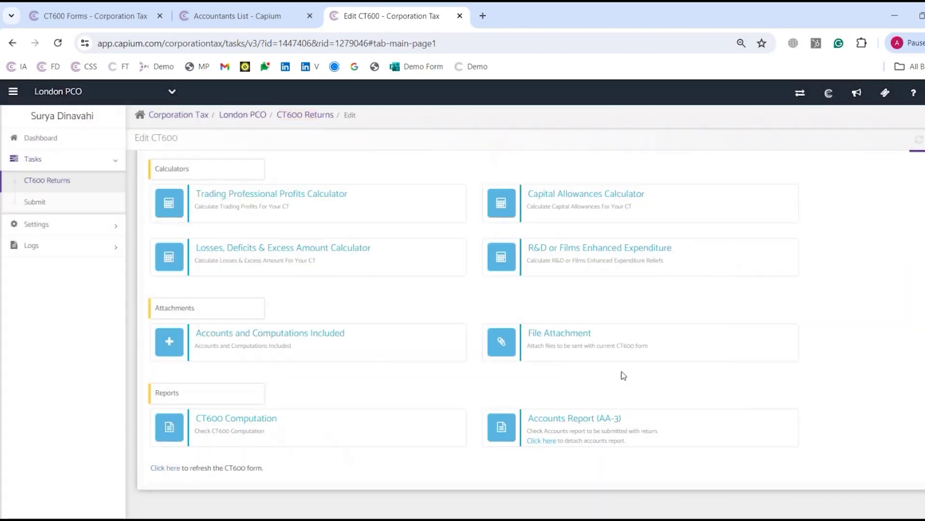
left_click(558, 418)
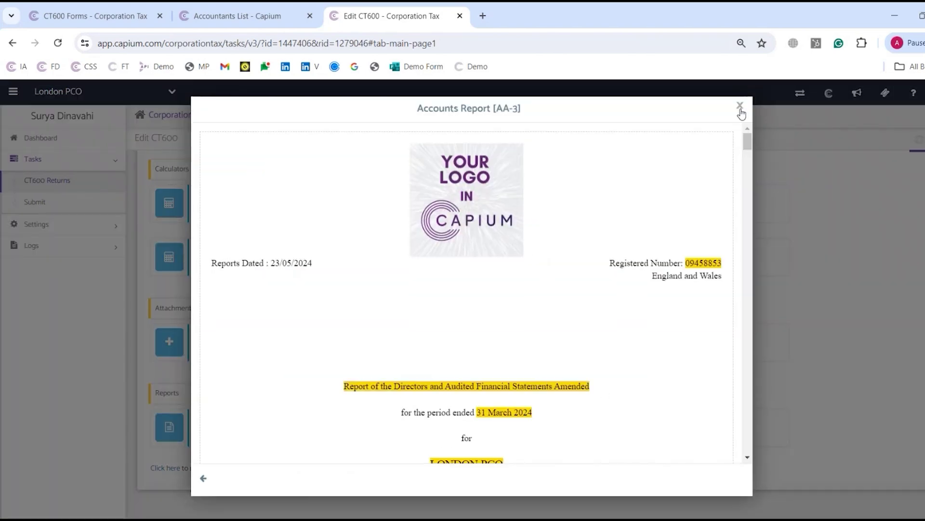
left_click(742, 112)
Step: Browse the CT600 main form, including the repayments and declaration page and the chargeable gains page
scroll(237, 213, "up", 2)
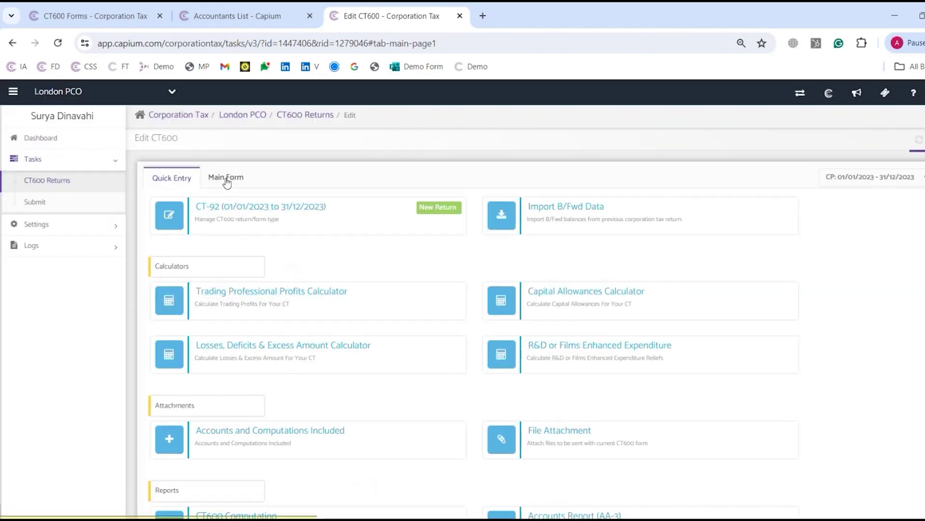
left_click(211, 176)
left_click(208, 494)
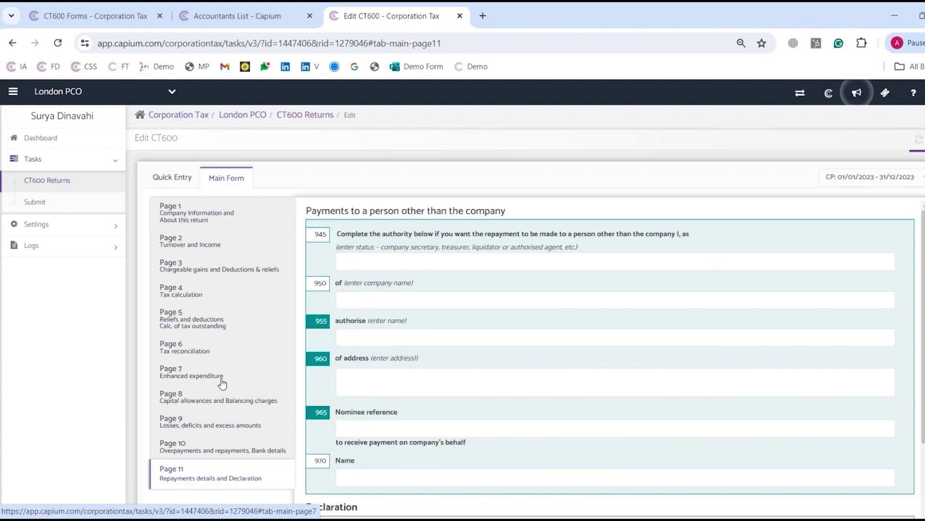
left_click(190, 249)
left_click(201, 270)
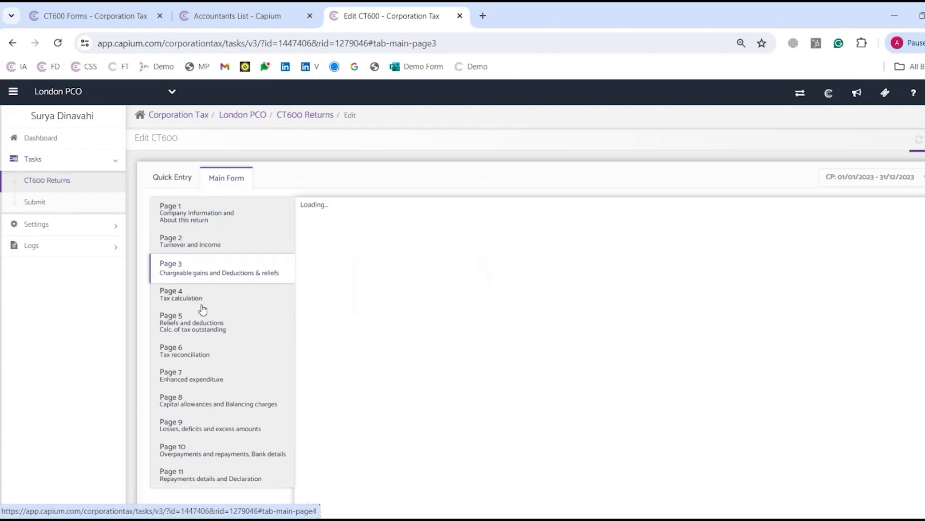
Step: On Page 2 of the main form, mark supplementary forms CT600A, CT600B and CT600D as enclosed
left_click(268, 255)
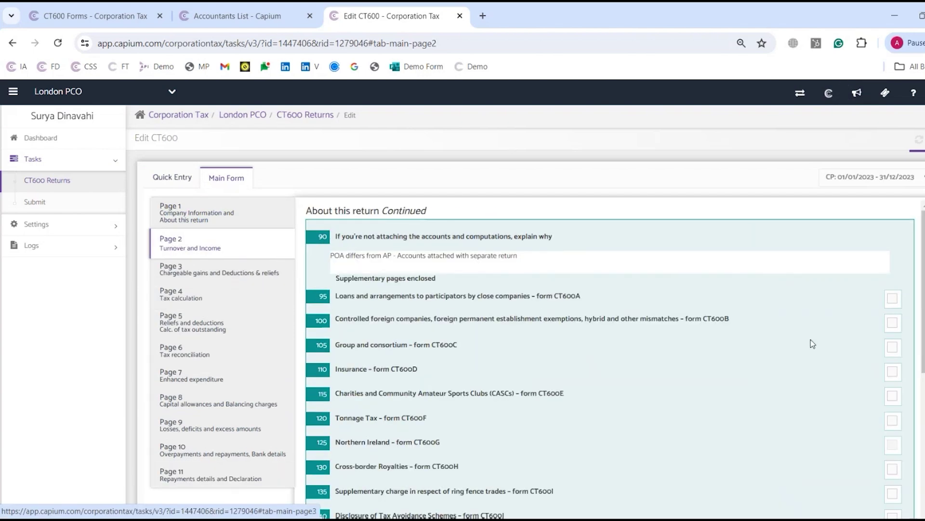
left_click(893, 298)
left_click(893, 323)
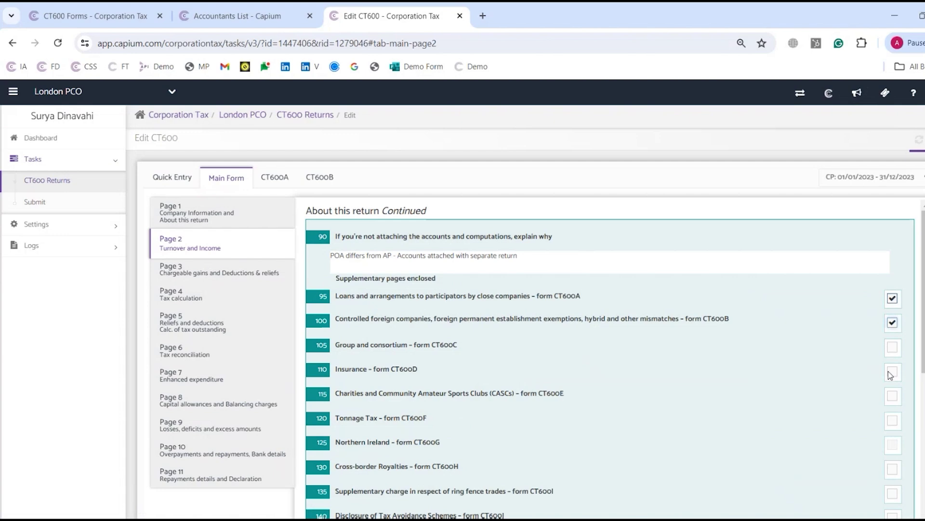
left_click(892, 371)
scroll(854, 382, "down", 3)
scroll(683, 266, "up", 3)
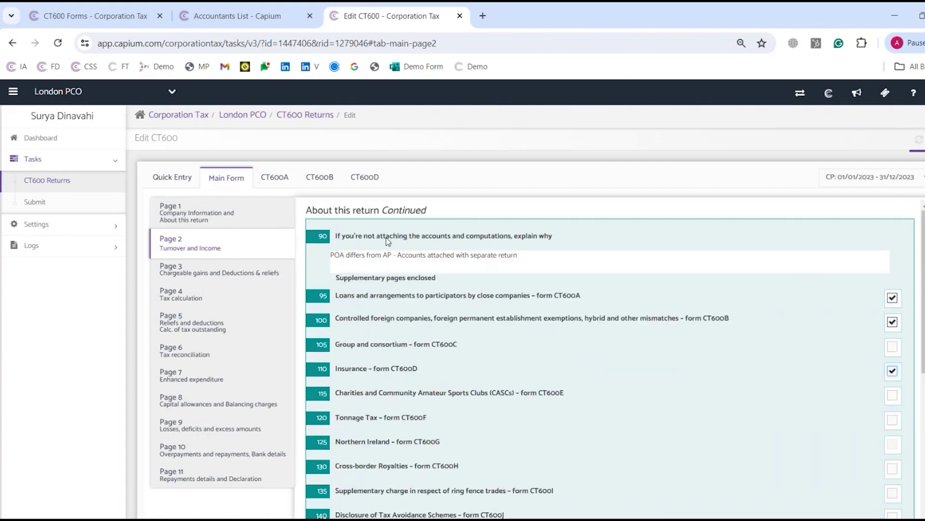
Step: View the added CT600A, CT600B and CT600D supplementary forms and return to the main form
left_click(268, 183)
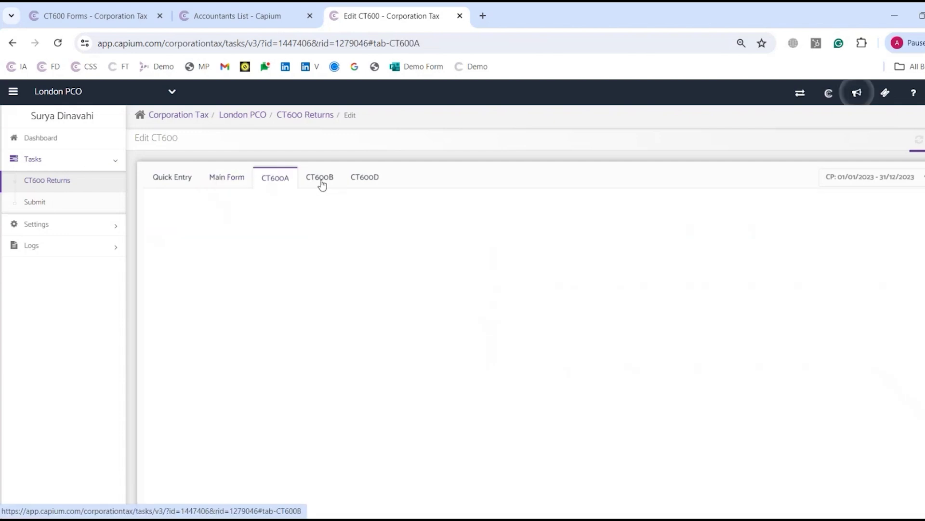
left_click(320, 179)
left_click(362, 180)
left_click(235, 182)
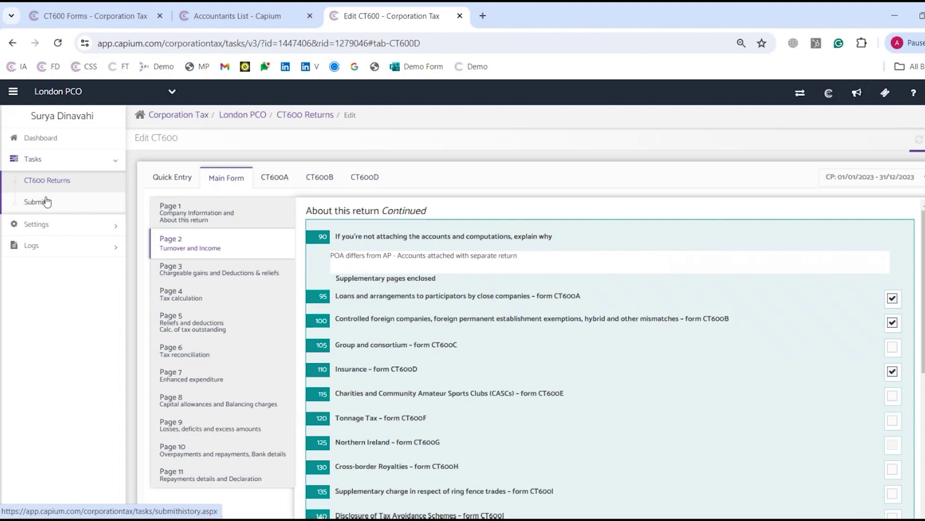
Step: Switch to the Self Assessment module and review the SA100 submission summary and client list on its dashboard
left_click(828, 93)
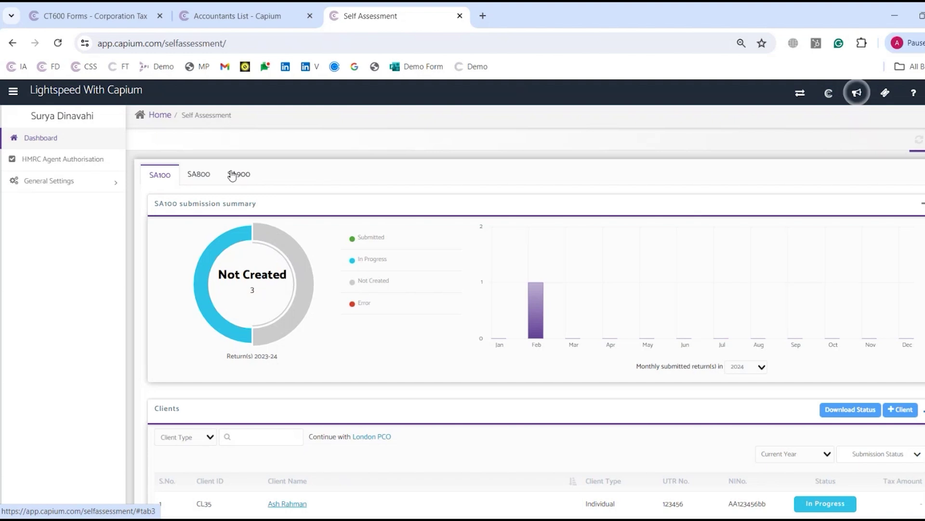
scroll(166, 203, "down", 1)
scroll(166, 203, "down", 3)
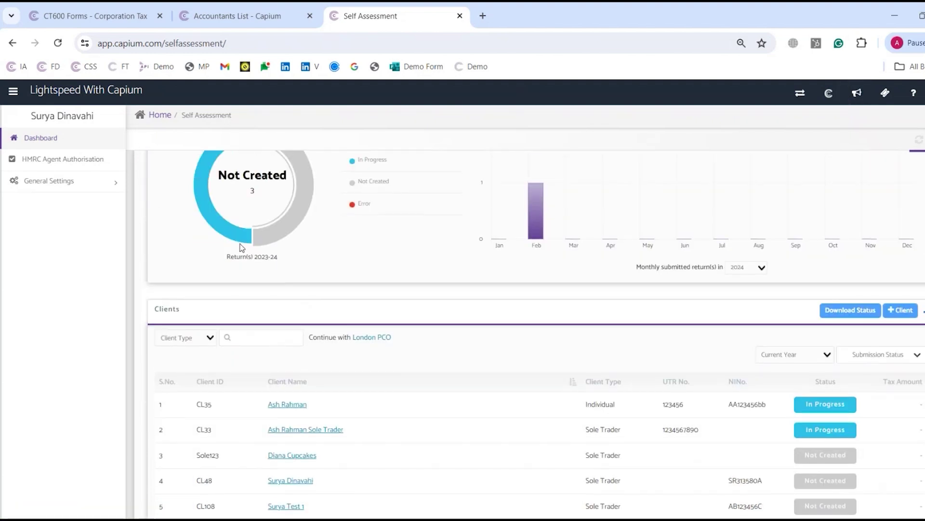
scroll(146, 195, "up", 4)
scroll(331, 334, "down", 8)
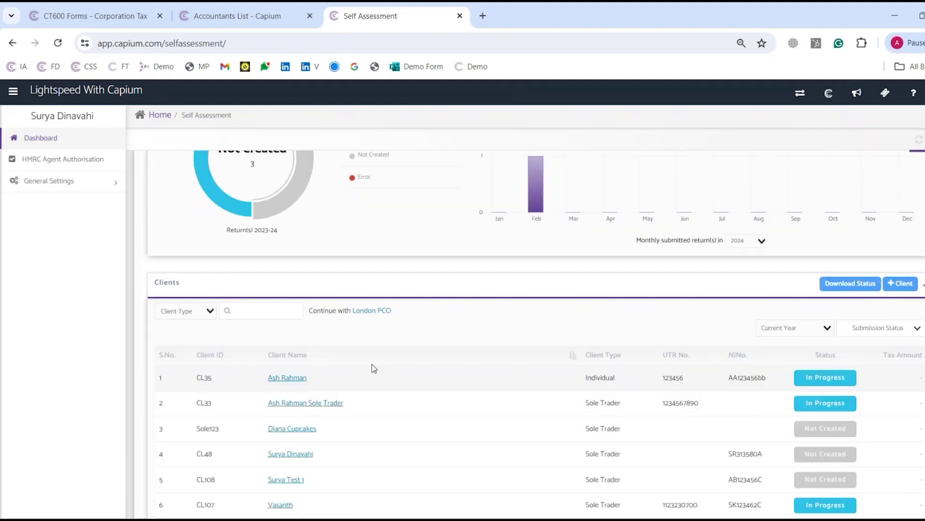
Step: Create a new SA100 return for the sixth client in the list for tax year 2023-24, using Manual instead of imported data
left_click(292, 438)
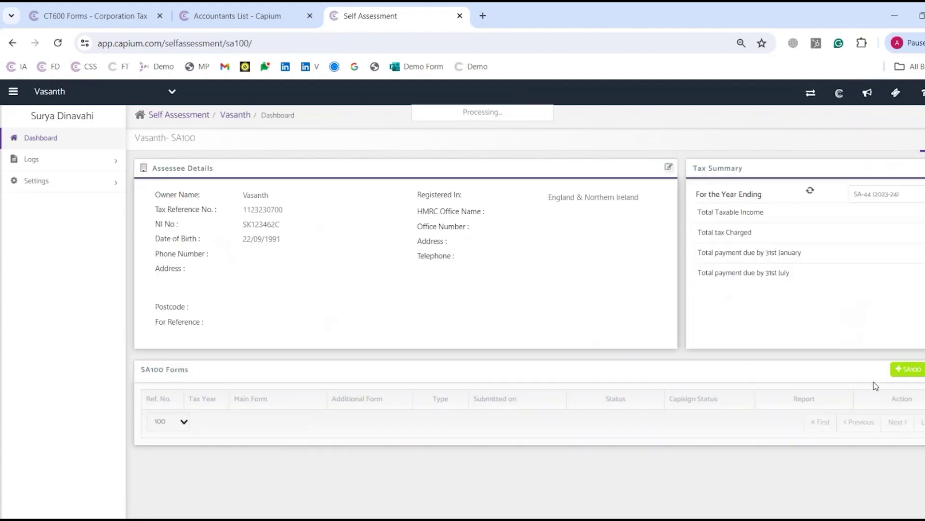
left_click(897, 369)
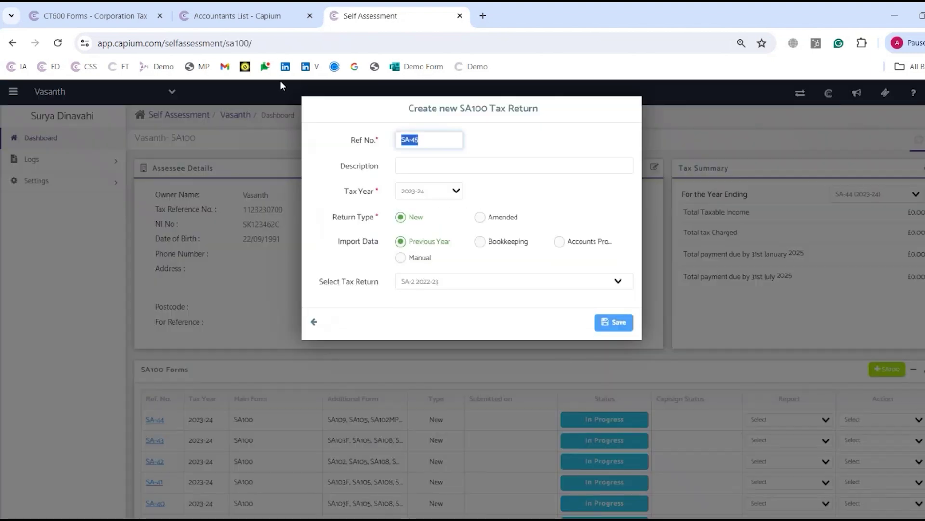
left_click_drag(331, 217, 461, 249)
left_click(479, 217)
left_click(401, 217)
left_click(479, 242)
left_click(559, 242)
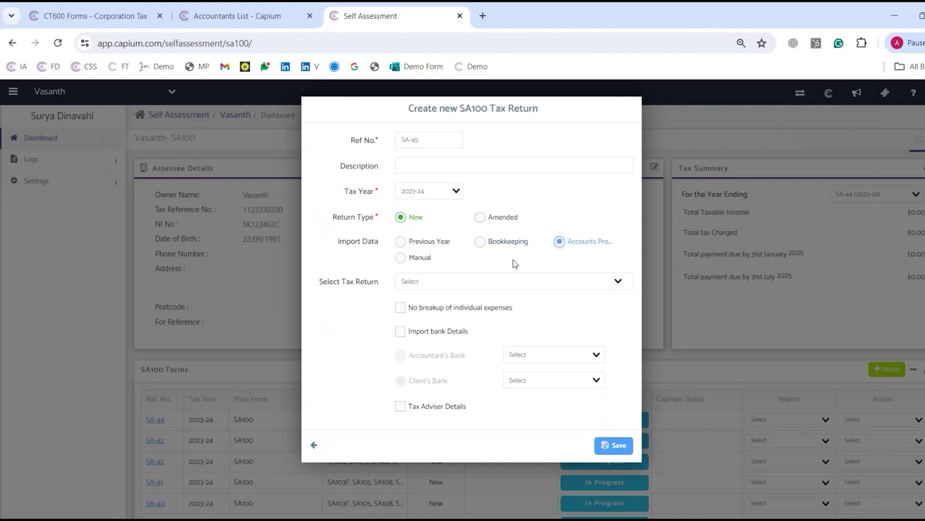
left_click(401, 257)
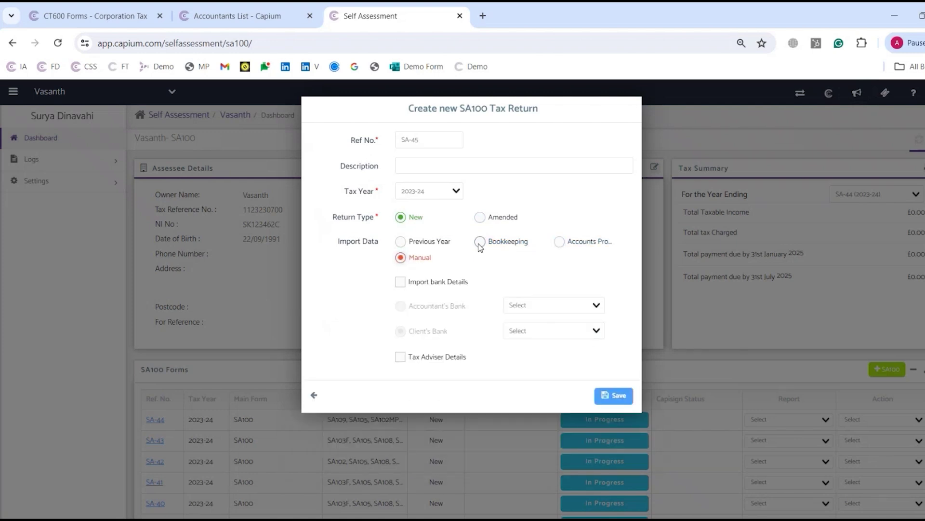
left_click(619, 395)
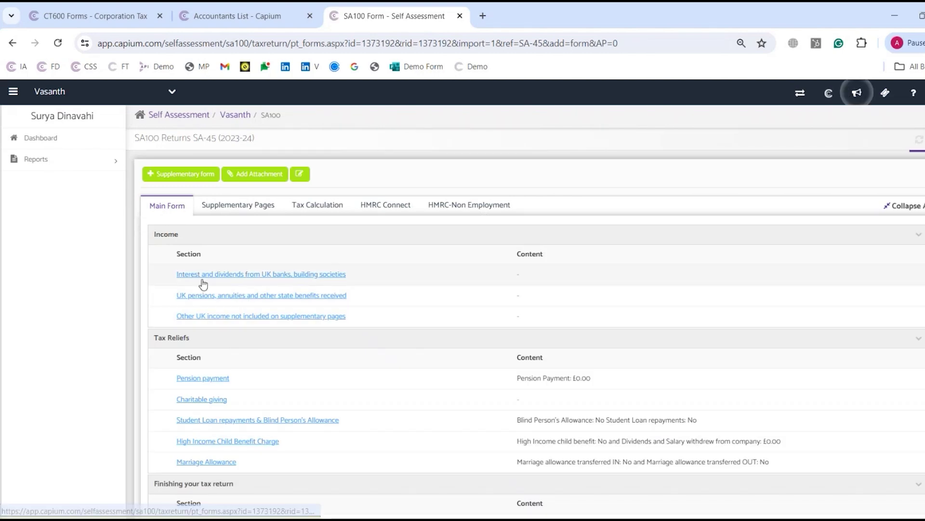
Step: Review the SA100 main form's tax refund and UK interest sections, the Supplementary Pages and the Tax Calculation
scroll(180, 309, "down", 2)
scroll(193, 337, "down", 2)
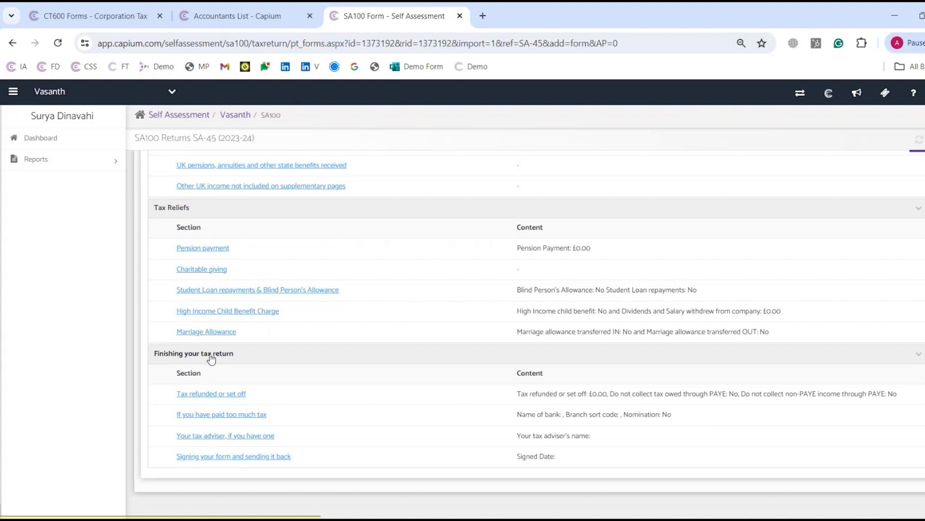
left_click(193, 393)
left_click(737, 103)
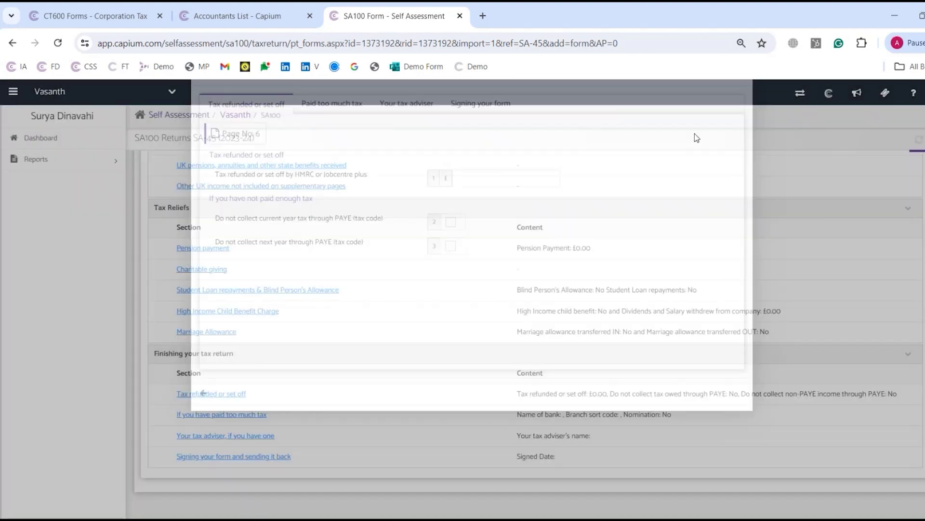
left_click(252, 274)
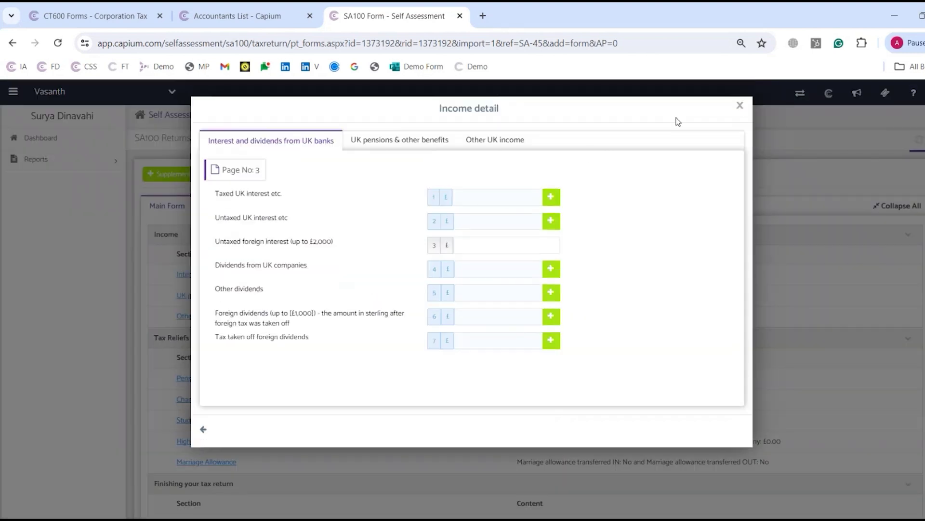
left_click(739, 106)
left_click(239, 205)
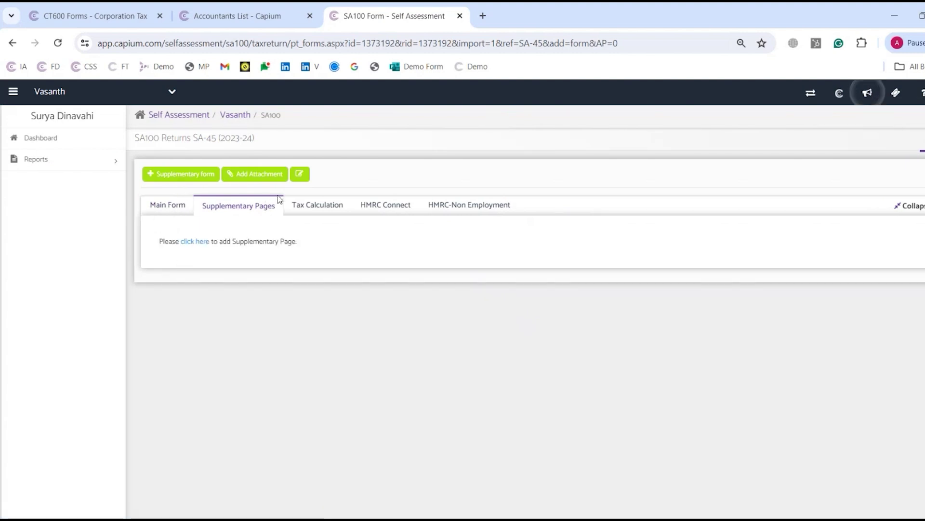
left_click(309, 204)
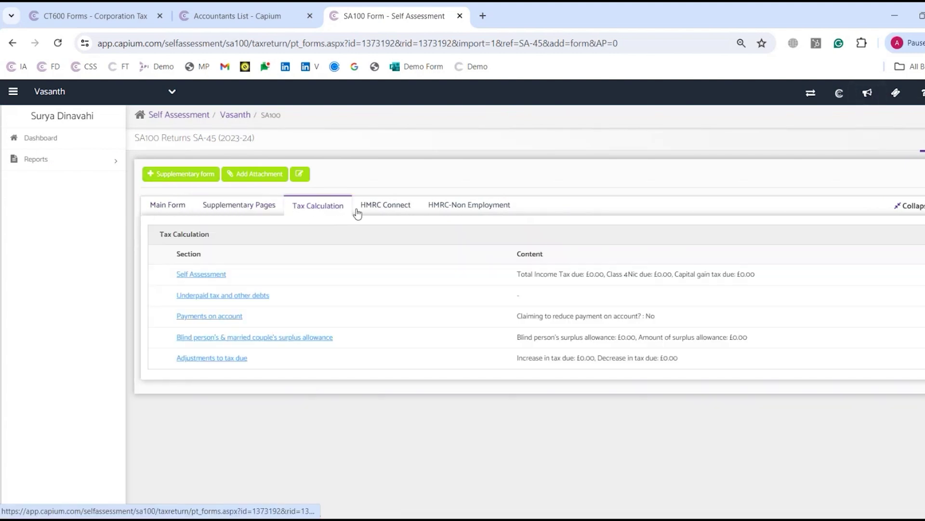
Step: Add the Self employment, Partnership short and Capital gains summary supplementary forms to the SA100 return and display its supplementary pages
left_click(176, 174)
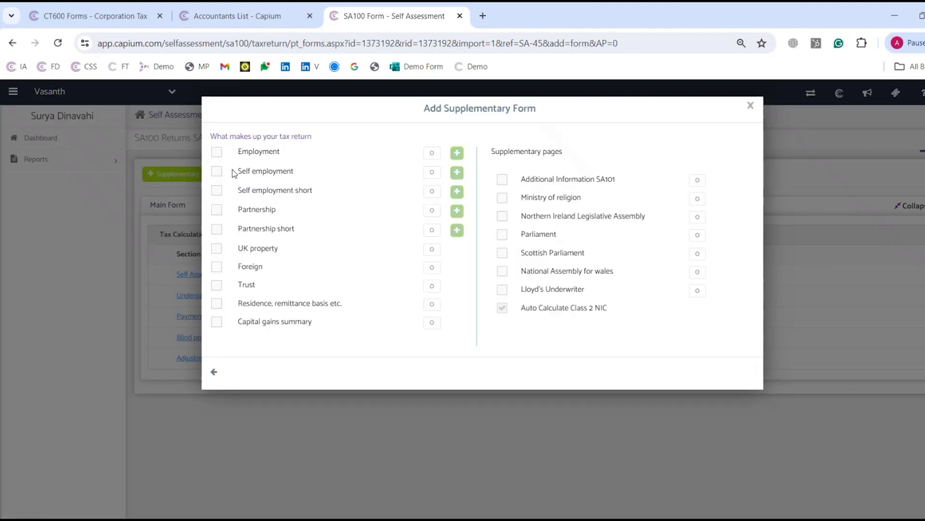
left_click(217, 172)
left_click(216, 229)
left_click(217, 321)
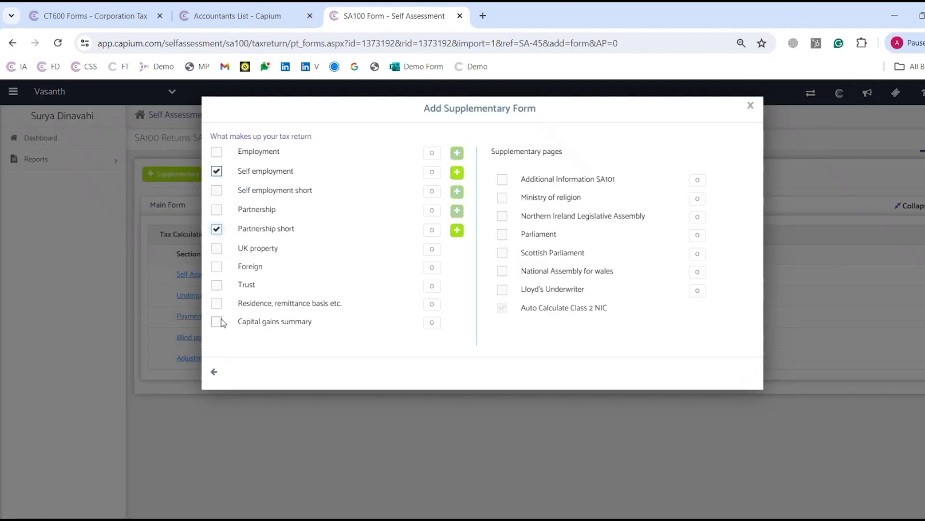
left_click(750, 107)
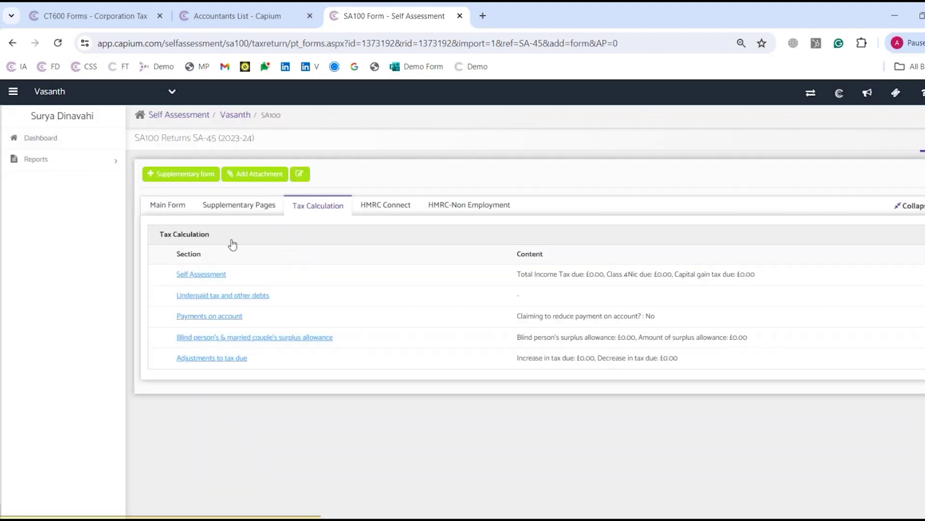
left_click(238, 211)
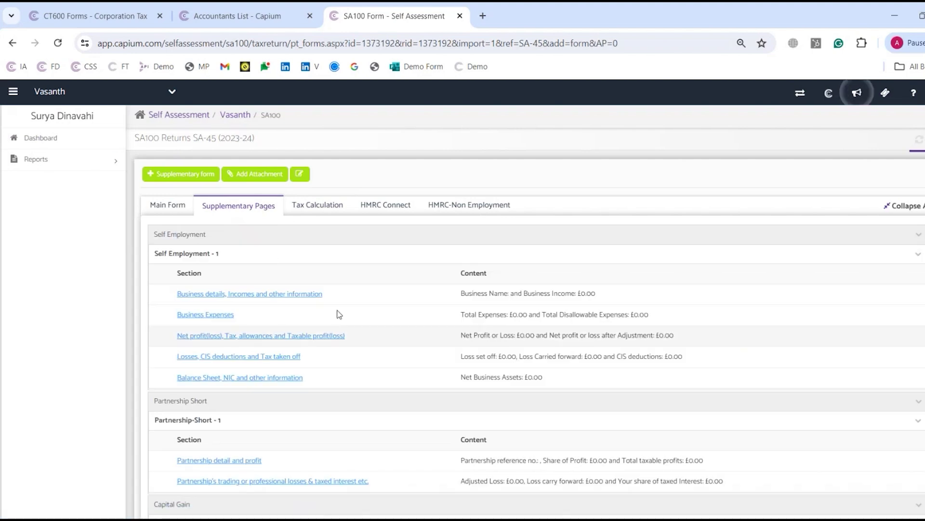
Step: Review the HMRC Connect page, the SA100 (All forms) report and the SA302 Computation, and return to the client's SA100 dashboard
left_click(378, 204)
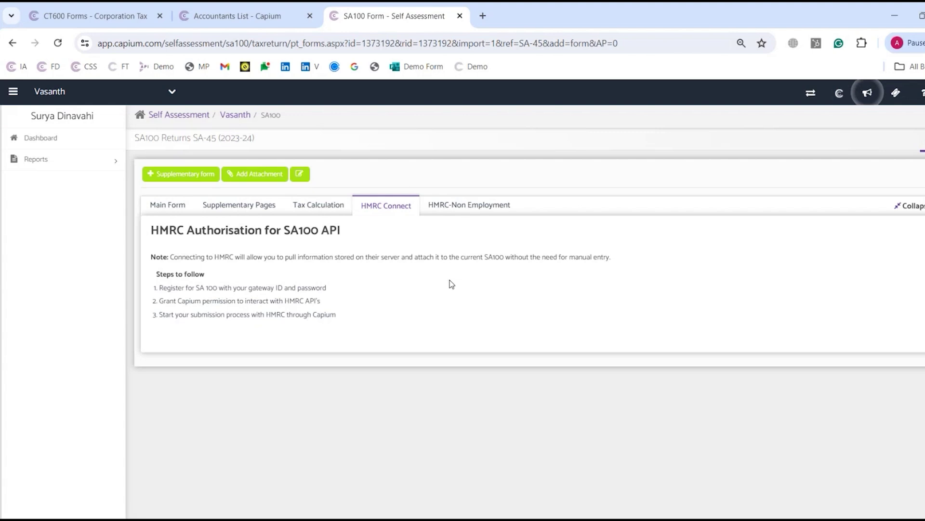
left_click(15, 168)
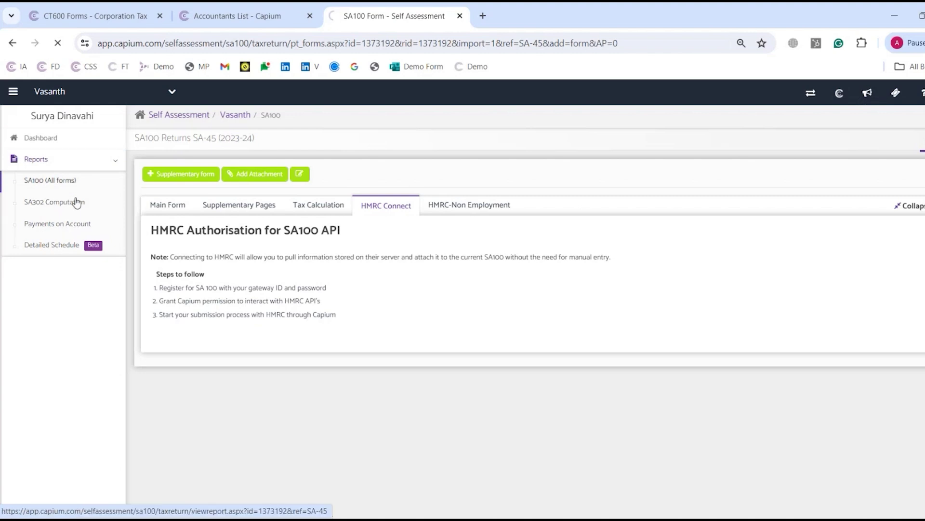
left_click(65, 183)
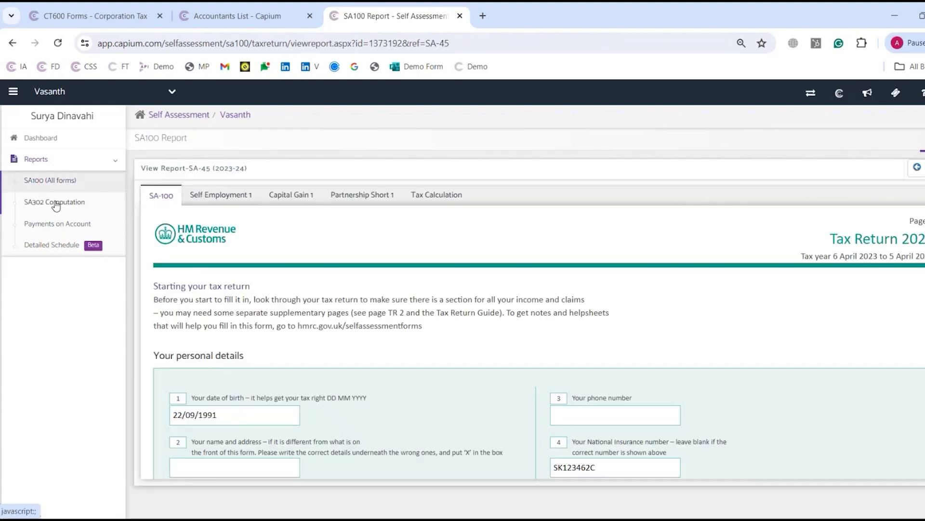
left_click(56, 207)
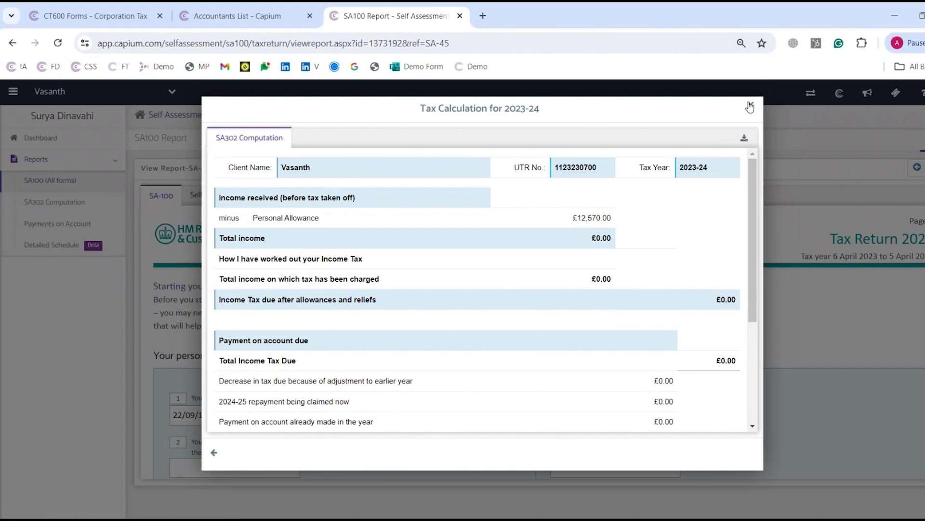
left_click(750, 107)
left_click(80, 147)
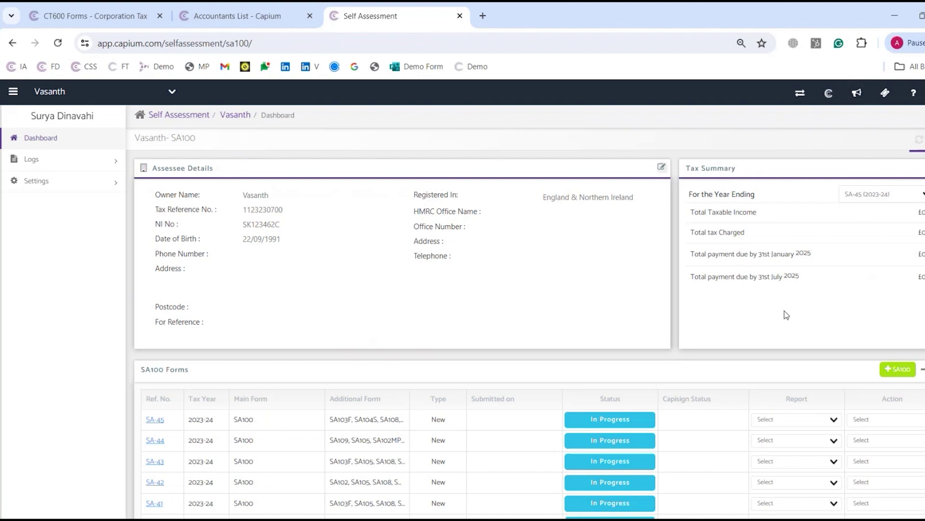
Step: Switch to Capium's practice home dashboard and look over its client, deadline and task summaries
left_click(828, 93)
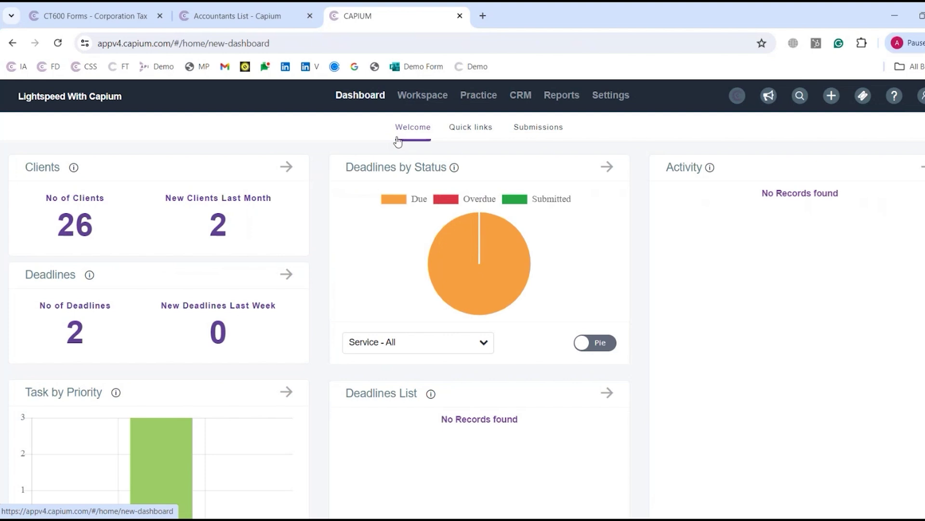
scroll(406, 353, "down", 1)
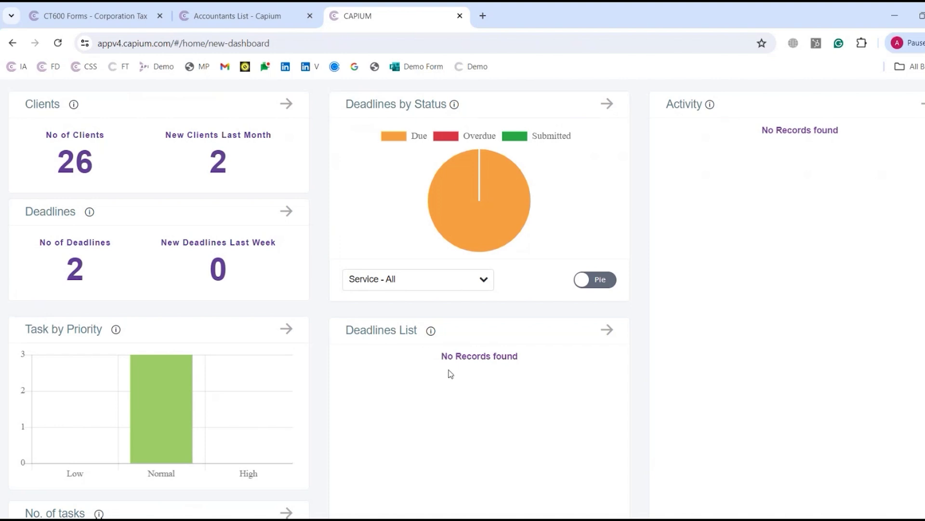
scroll(477, 332, "up", 1)
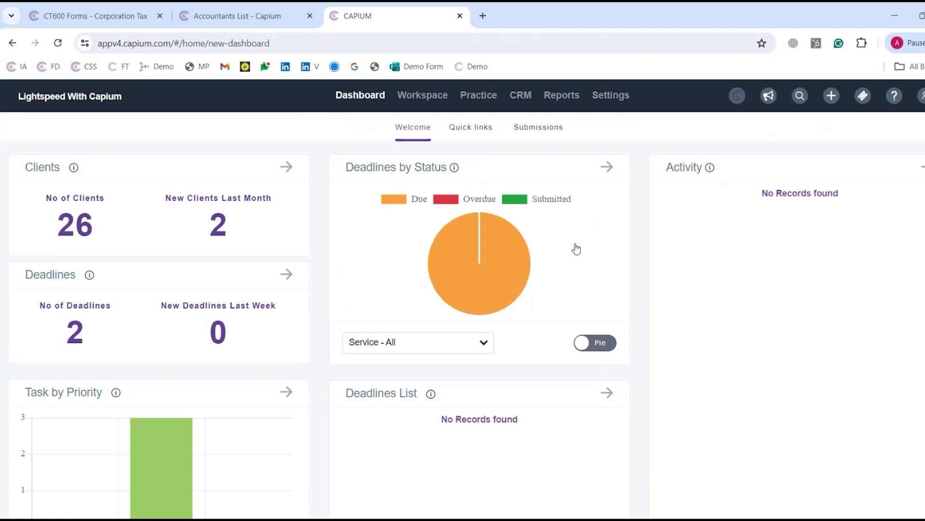
Step: Browse the workspace's Clients List and open the LUXOR DESSERTS LIMITED client record
left_click(418, 103)
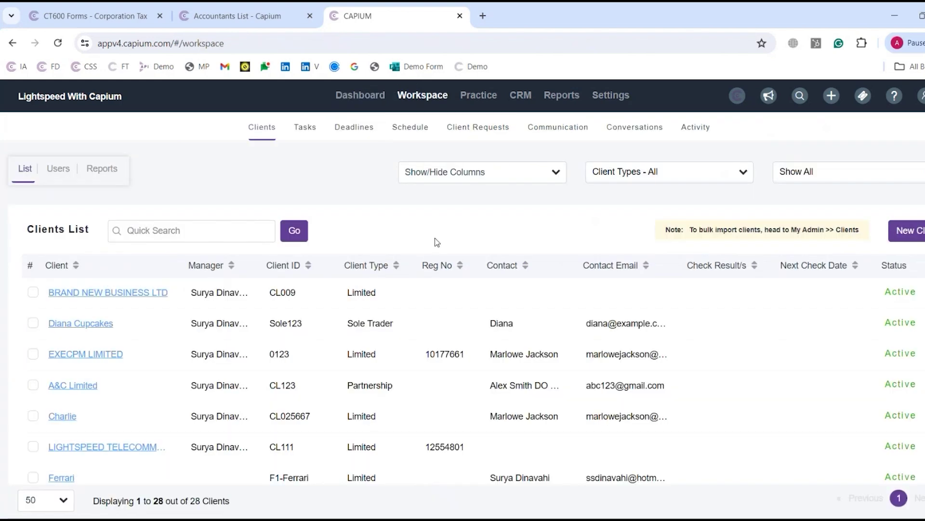
scroll(254, 311, "down", 4)
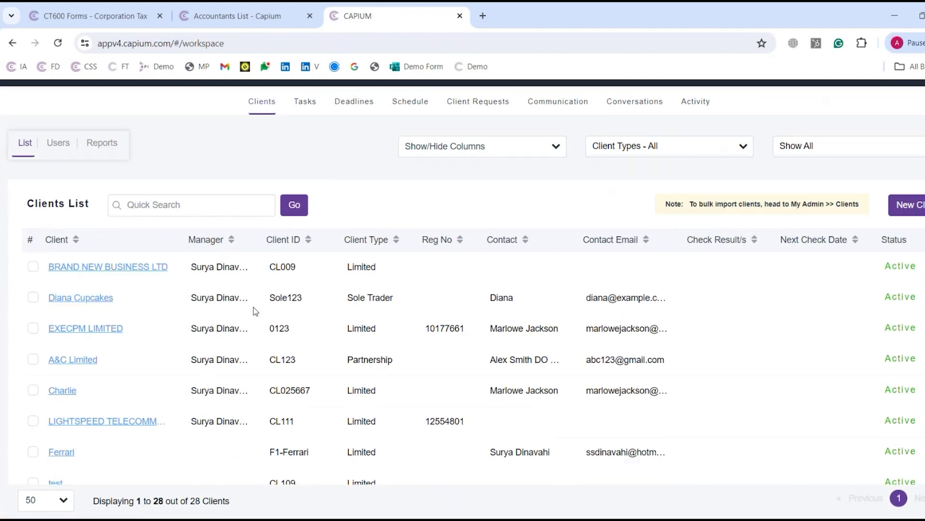
scroll(142, 294, "down", 4)
scroll(238, 305, "up", 8)
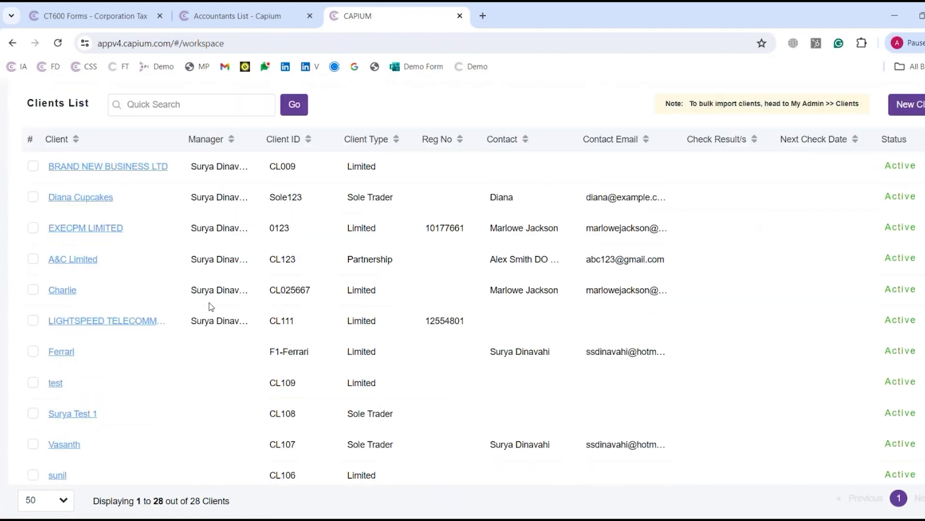
scroll(104, 337, "down", 7)
scroll(121, 331, "up", 1)
scroll(130, 331, "down", 6)
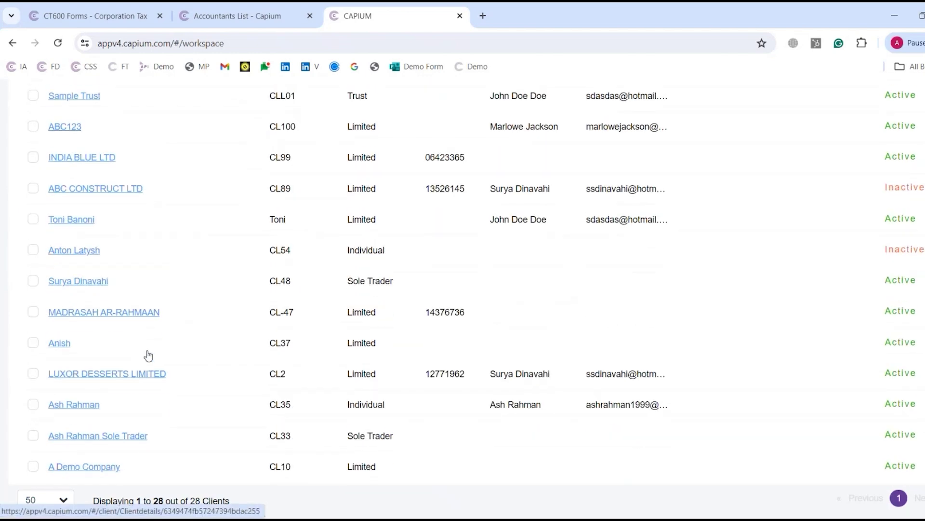
left_click(91, 374)
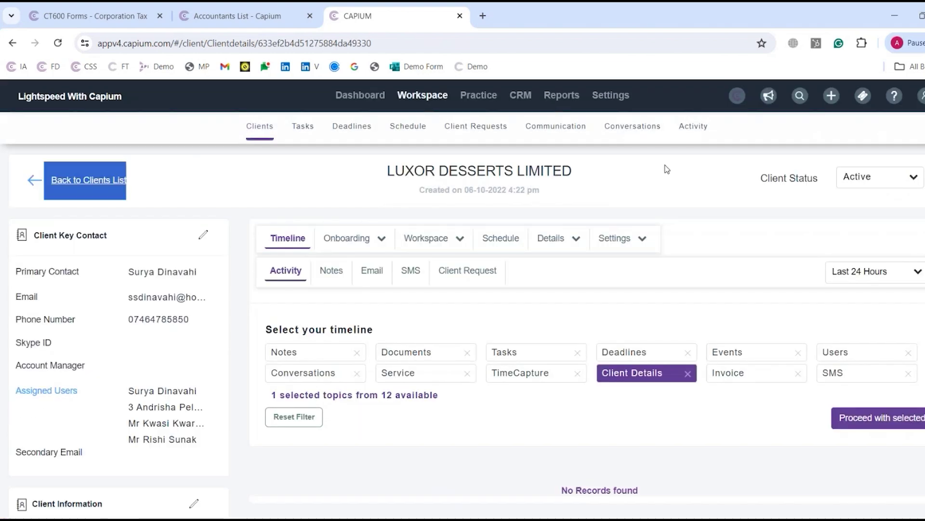
Step: Review the Activity, Notes and Email sections of the LUXOR DESSERTS LIMITED timeline
left_click(528, 212)
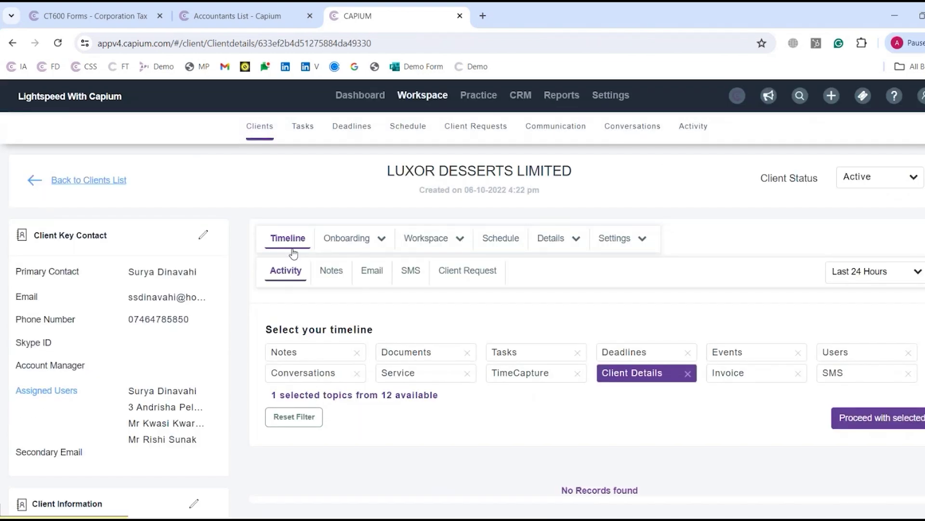
scroll(340, 293, "down", 1)
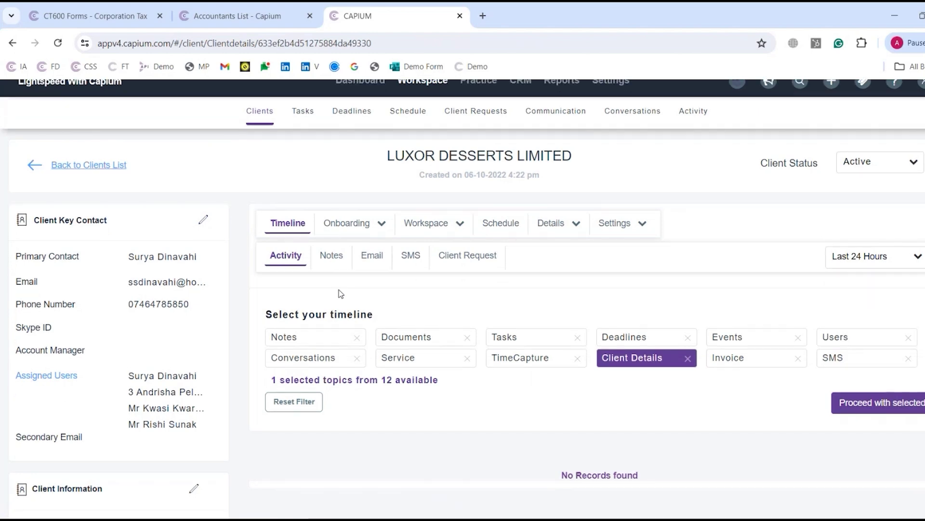
scroll(340, 293, "down", 5)
scroll(347, 290, "up", 8)
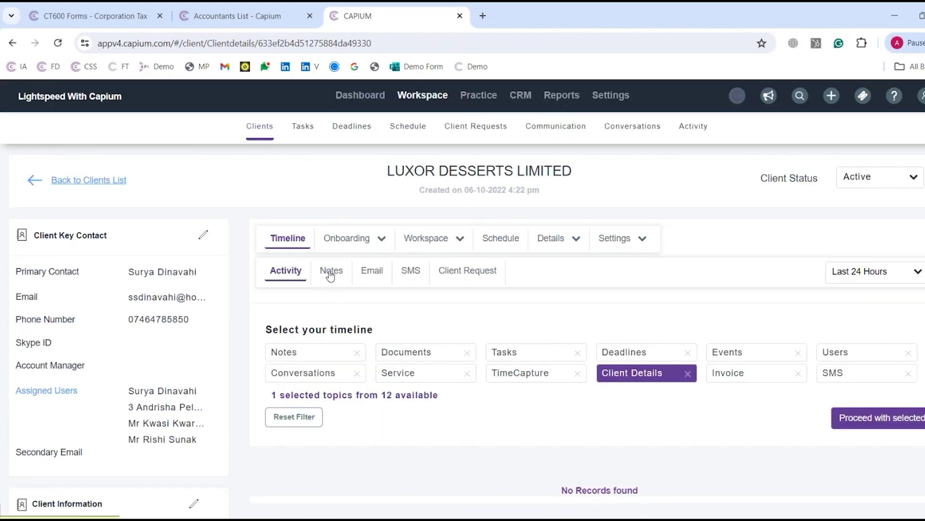
left_click(330, 273)
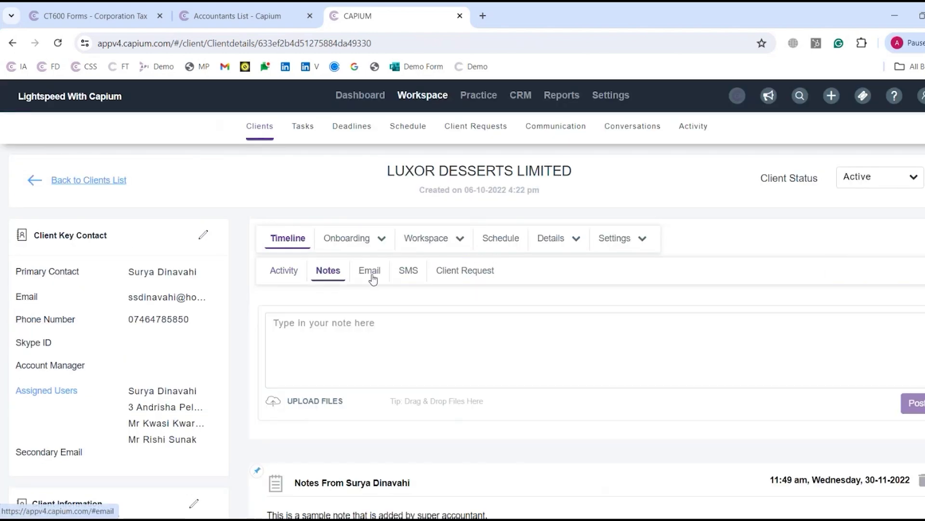
left_click(370, 274)
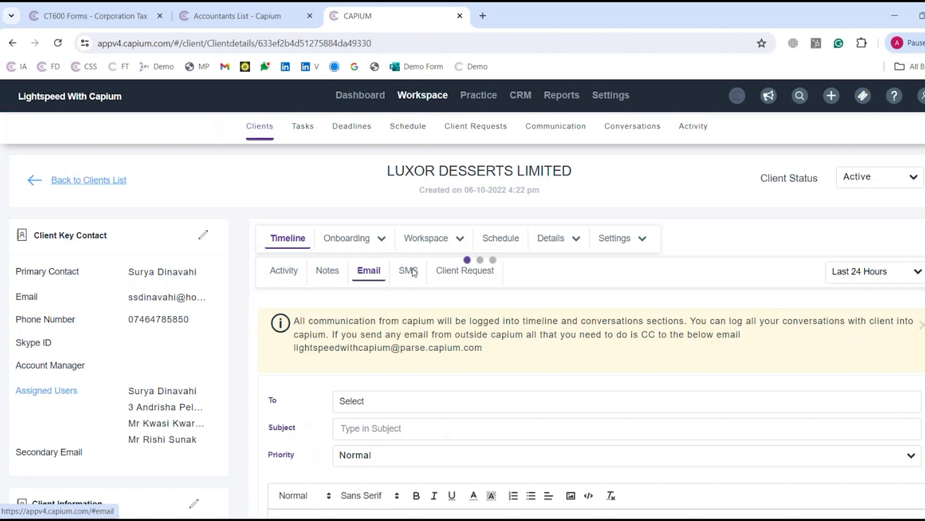
Step: View the client's Workspace sections and expand Letters to examine its documents list
left_click(432, 249)
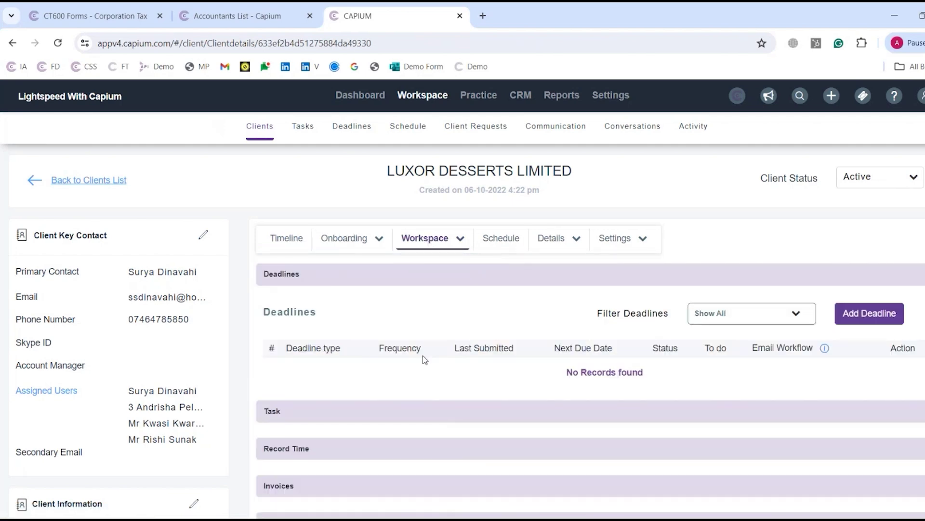
scroll(423, 354, "down", 4)
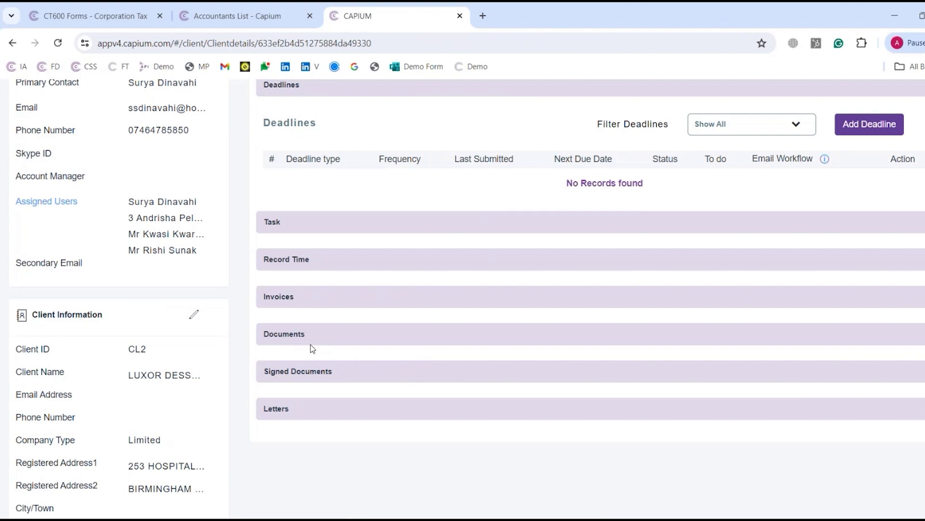
left_click(346, 415)
scroll(529, 362, "down", 3)
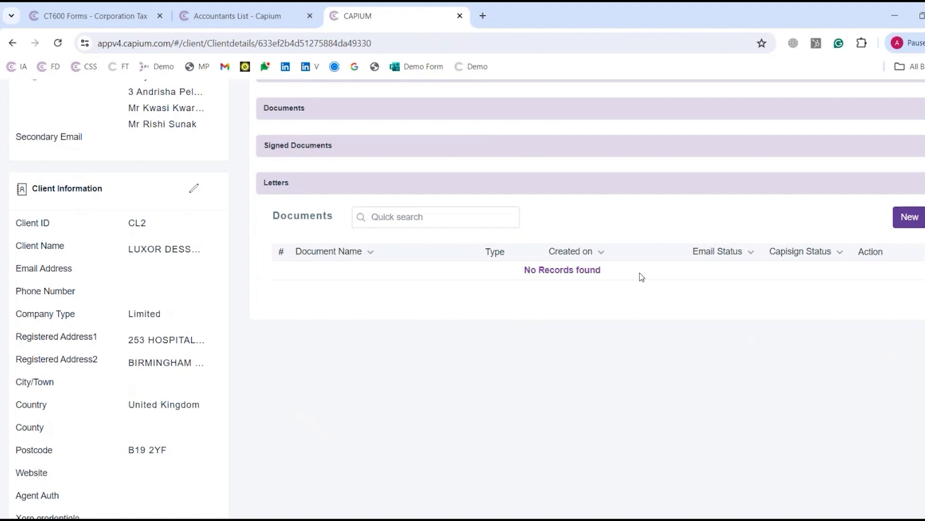
Step: View the client's Onboarding sections and collapse the Onboarding and KYC criteria list
scroll(633, 275, "up", 7)
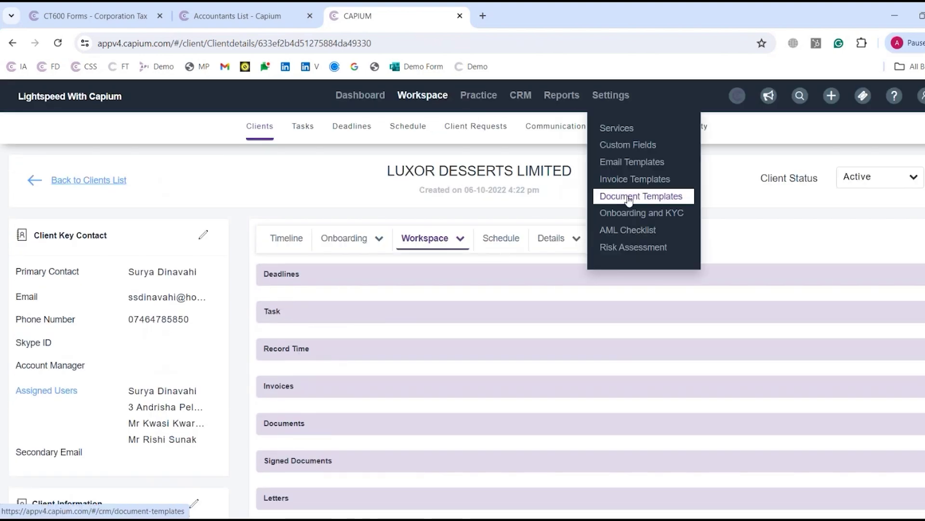
scroll(420, 268, "down", 5)
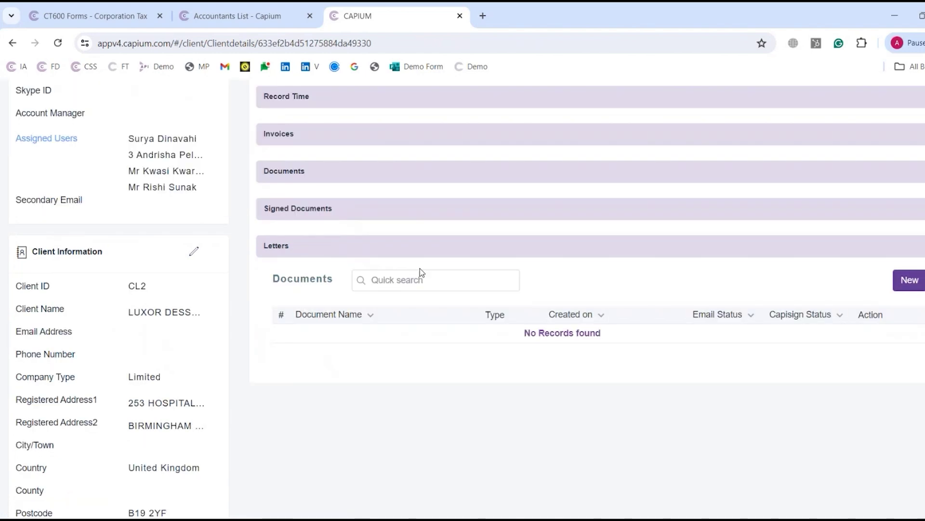
scroll(450, 317, "up", 4)
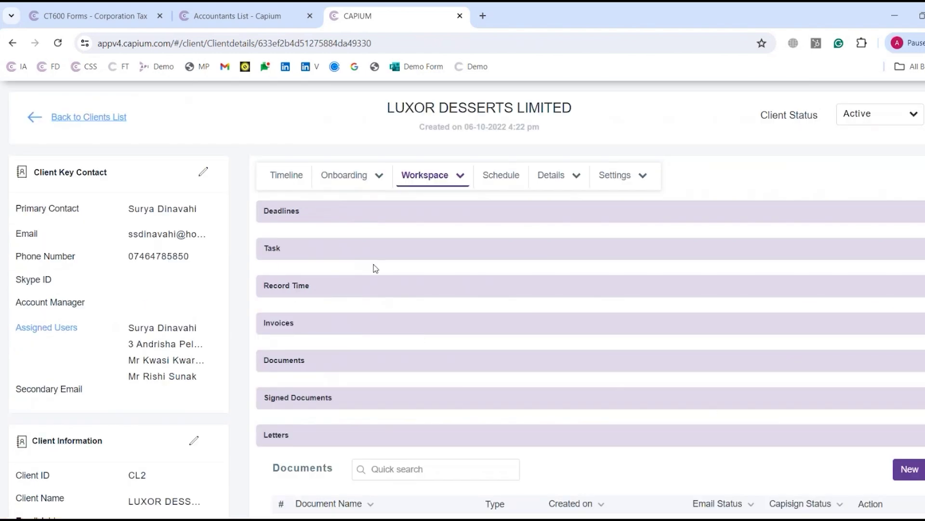
left_click(348, 175)
scroll(367, 280, "down", 1)
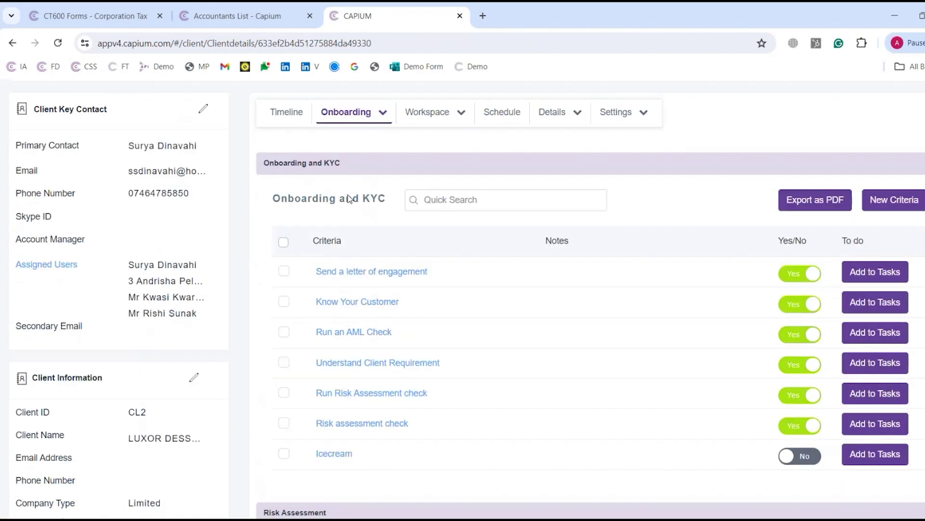
left_click(357, 164)
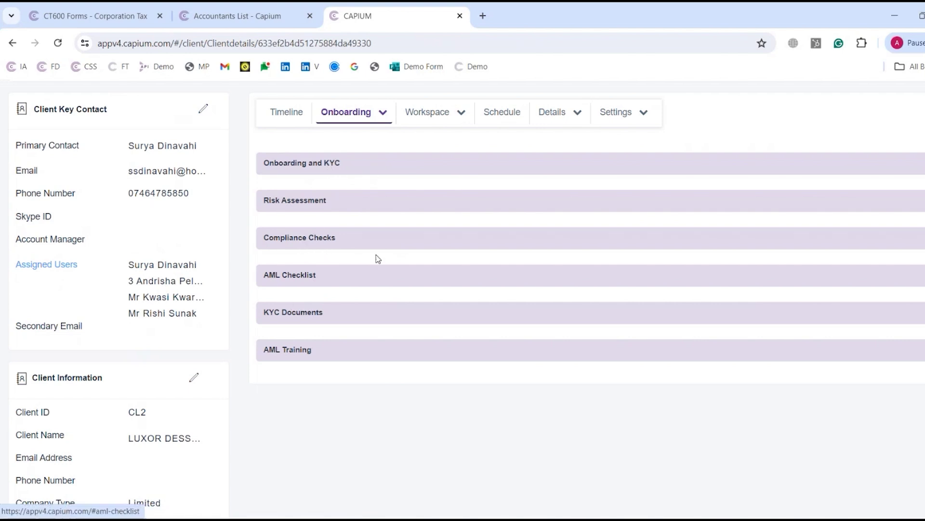
Step: Expand Compliance Checks, review the available Perform Check types, and collapse the section again
left_click(376, 238)
left_click(357, 270)
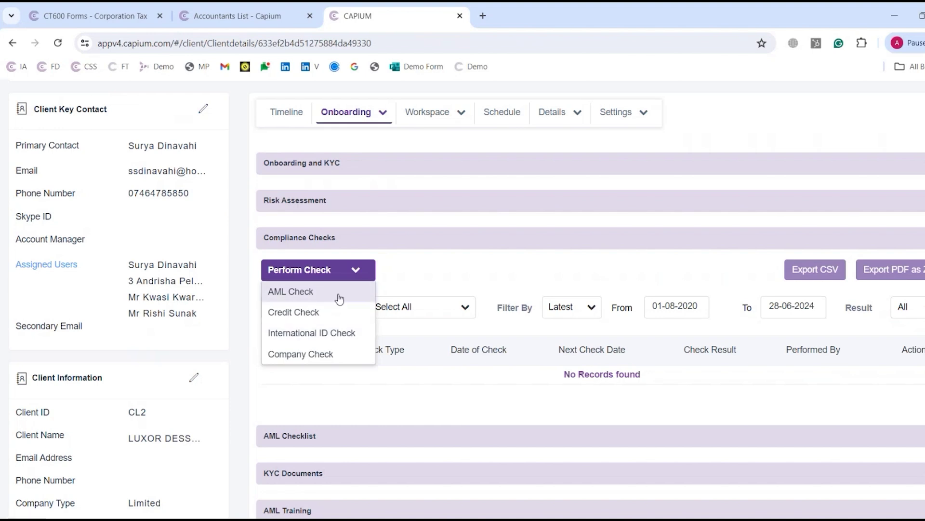
left_click(360, 272)
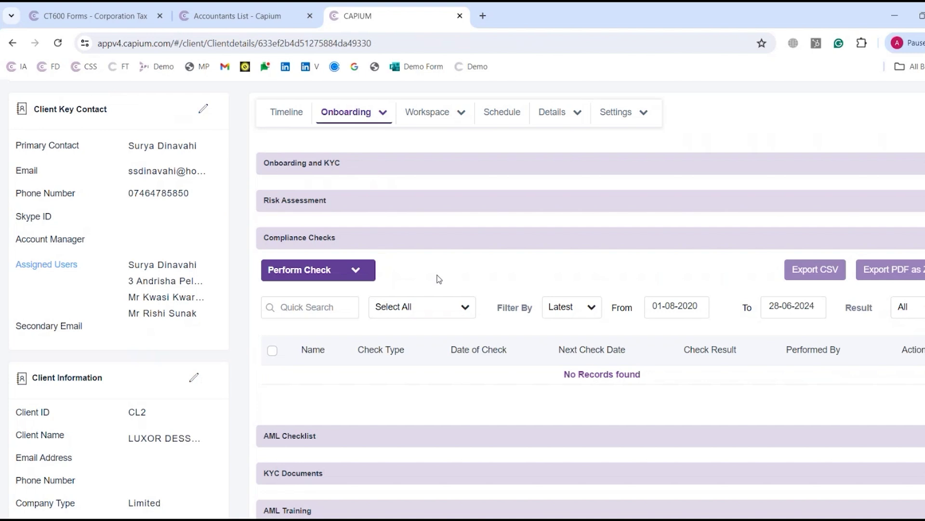
left_click(355, 274)
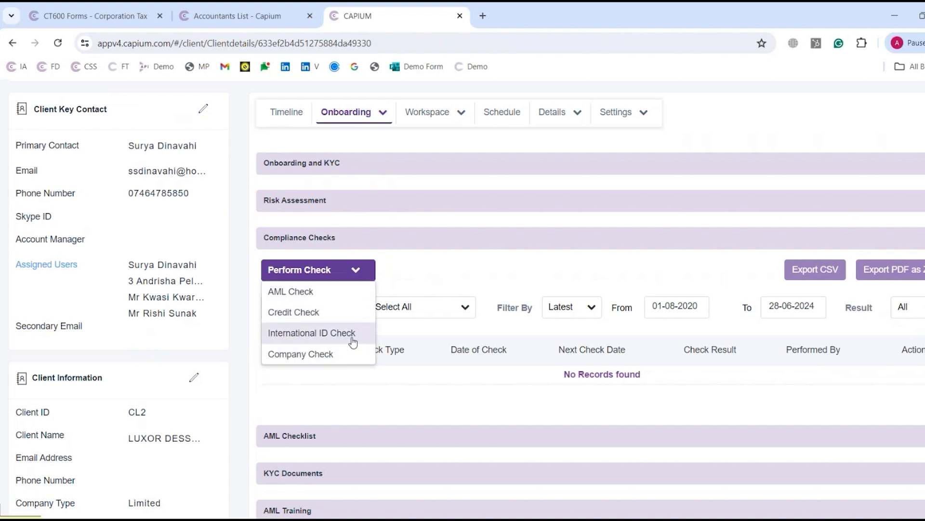
left_click(461, 277)
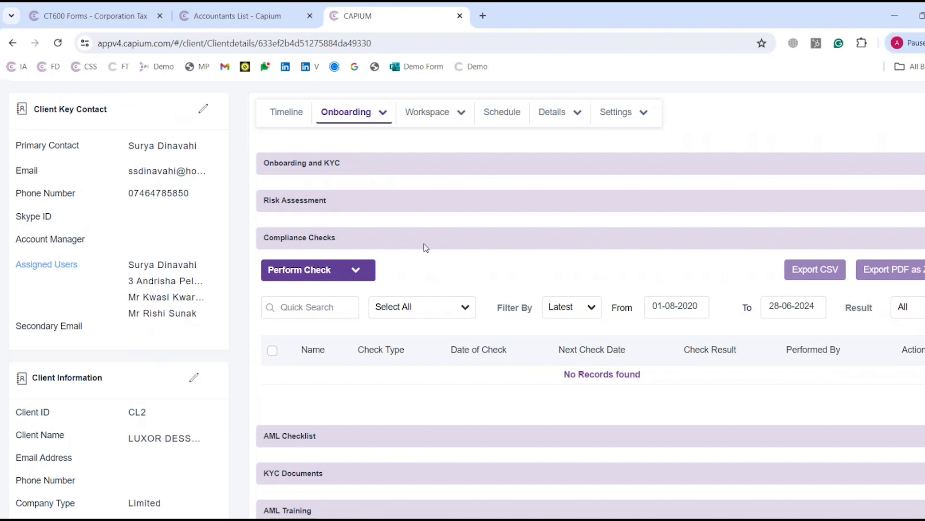
scroll(343, 260, "down", 3)
scroll(327, 270, "up", 4)
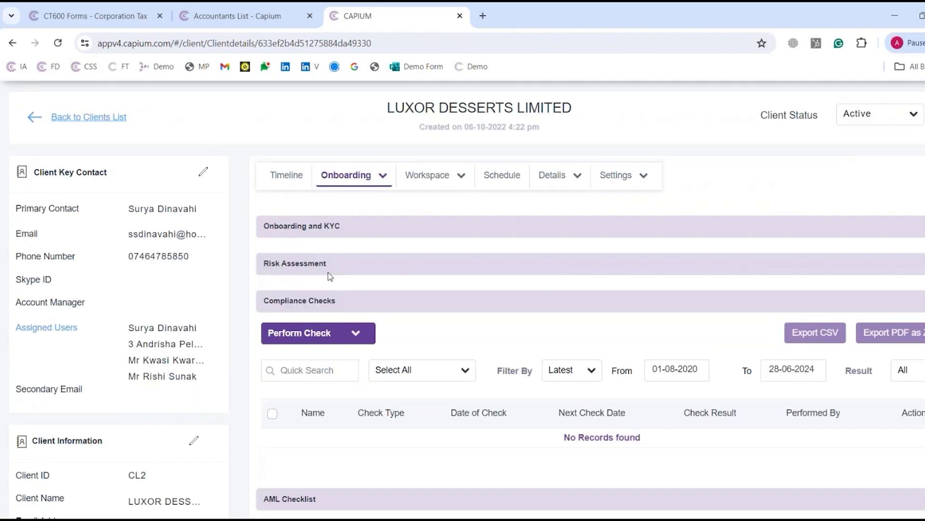
left_click(337, 304)
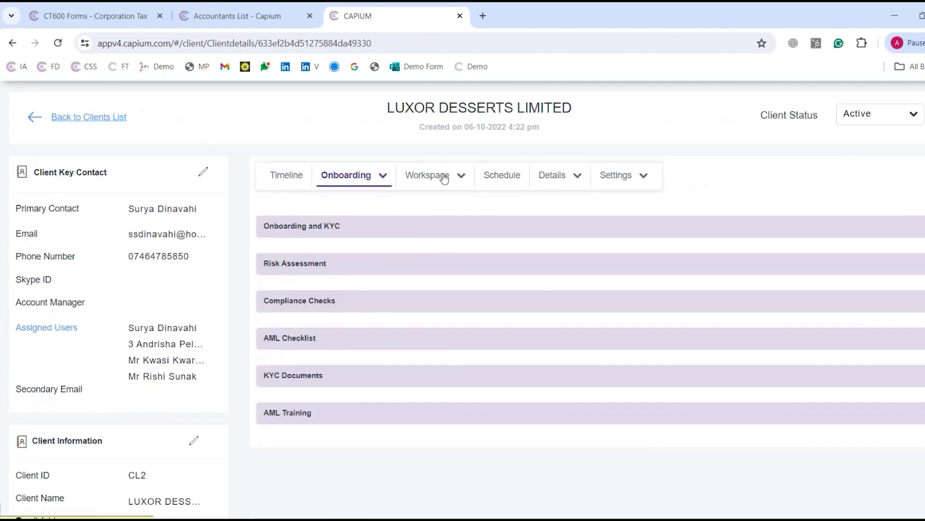
Step: Look through the Workspace, Schedule, Details and Settings areas of the LUXOR DESSERTS LIMITED record
left_click(441, 176)
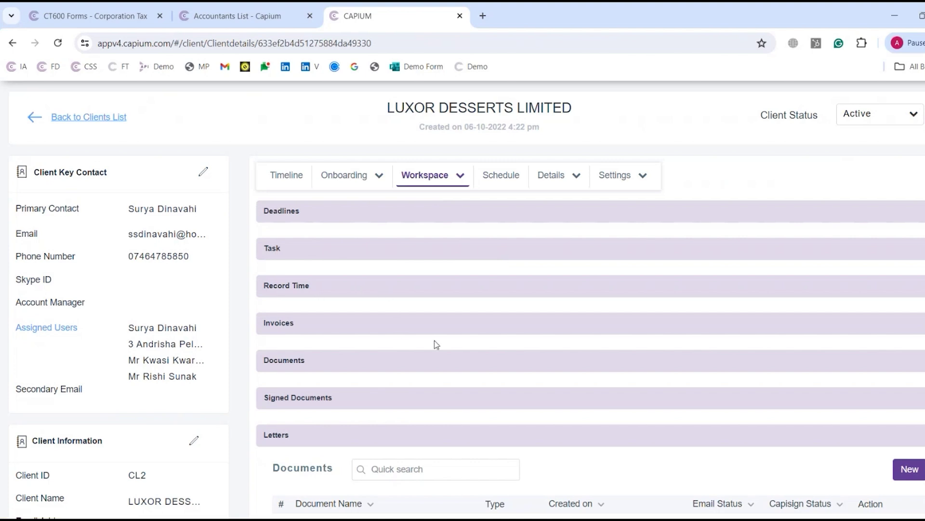
scroll(435, 338, "up", 2)
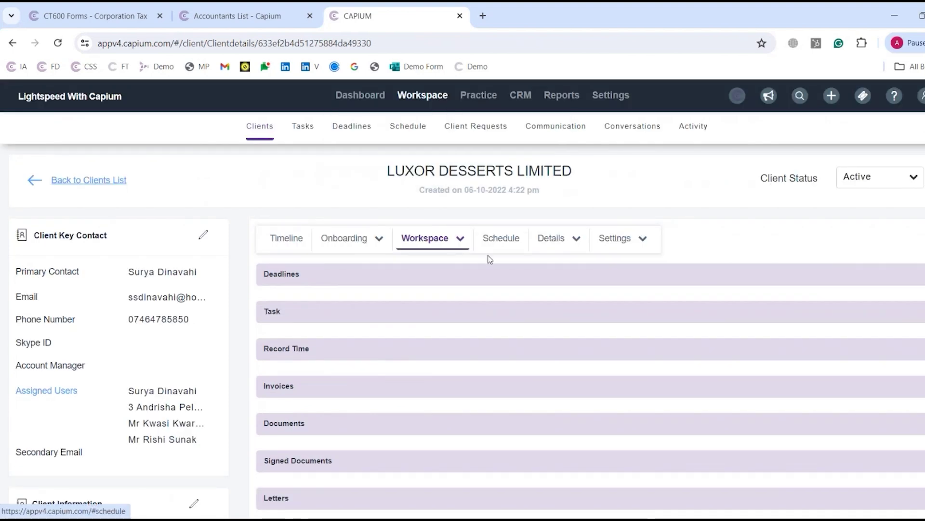
left_click_drag(376, 180, 587, 178)
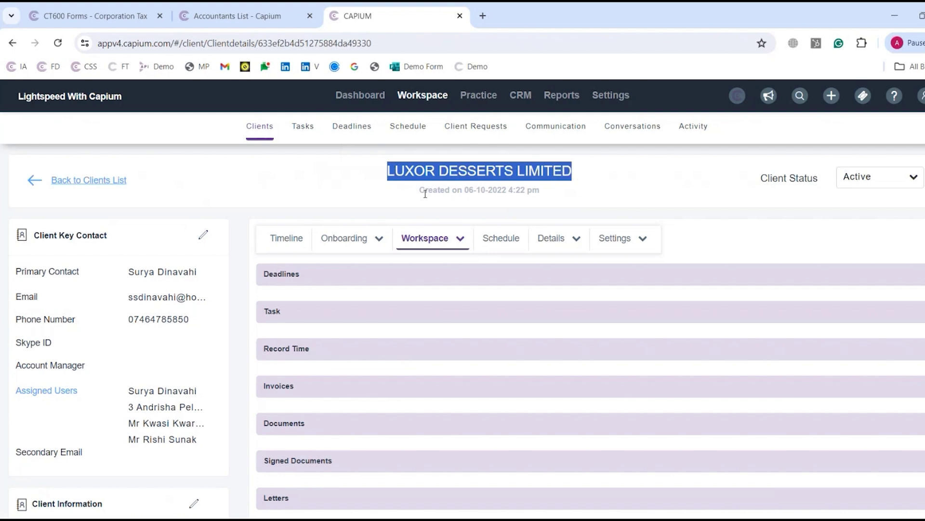
scroll(415, 274, "down", 2)
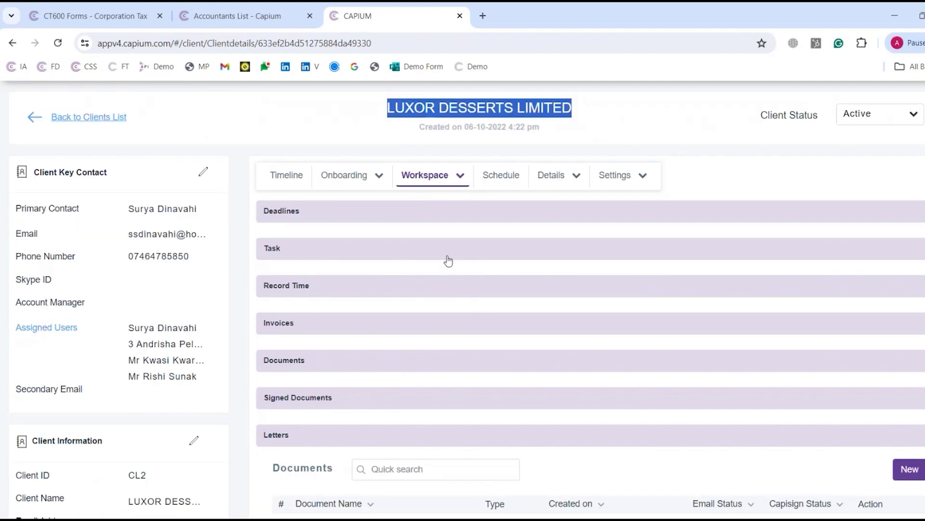
left_click(506, 174)
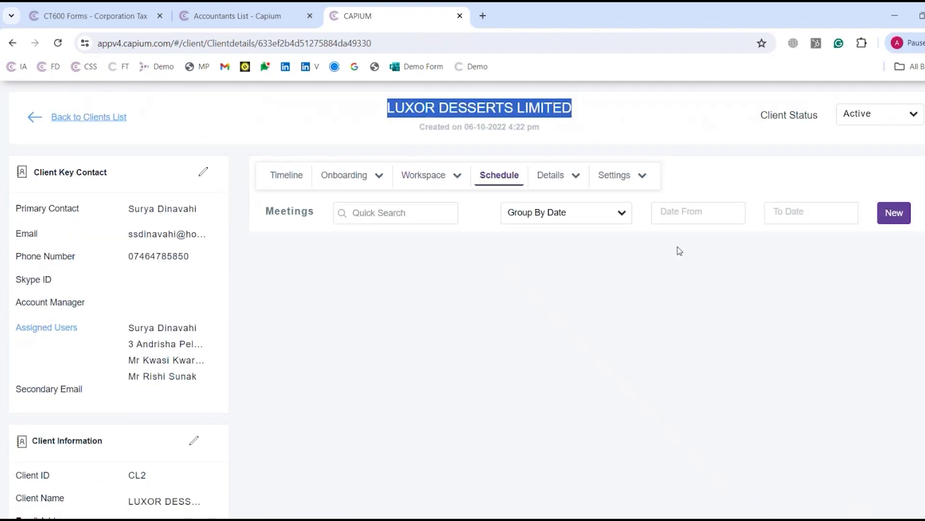
left_click(562, 176)
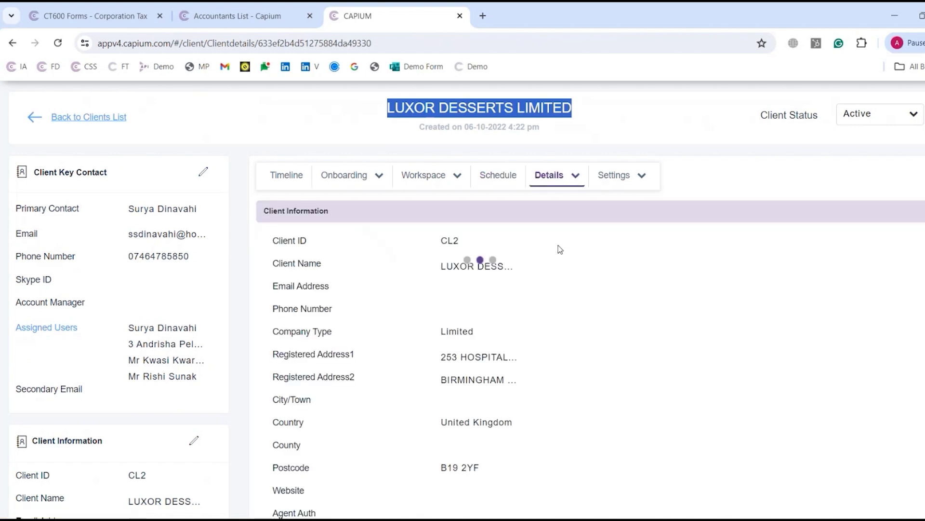
left_click(616, 186)
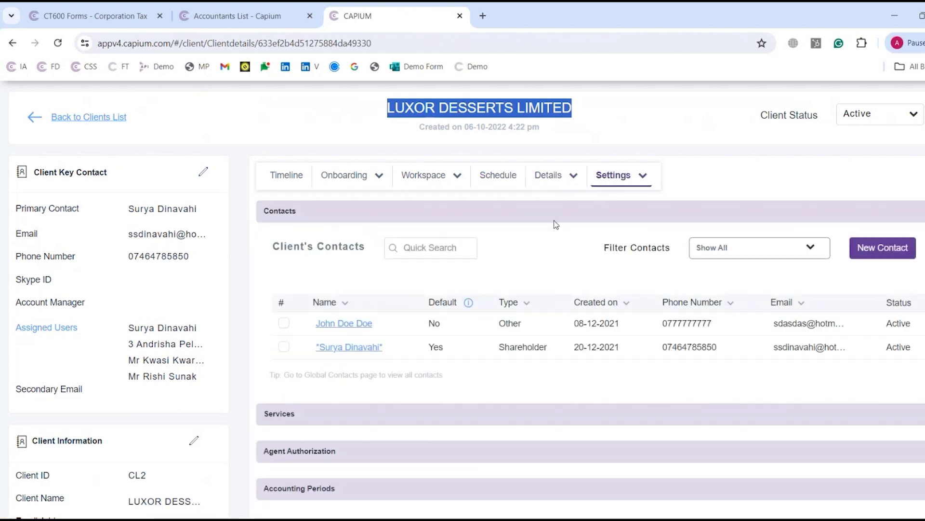
Step: Expand the client's Services list and switch off the Confirmation Statement service
scroll(491, 265, "down", 2)
scroll(492, 265, "down", 3)
left_click(334, 162)
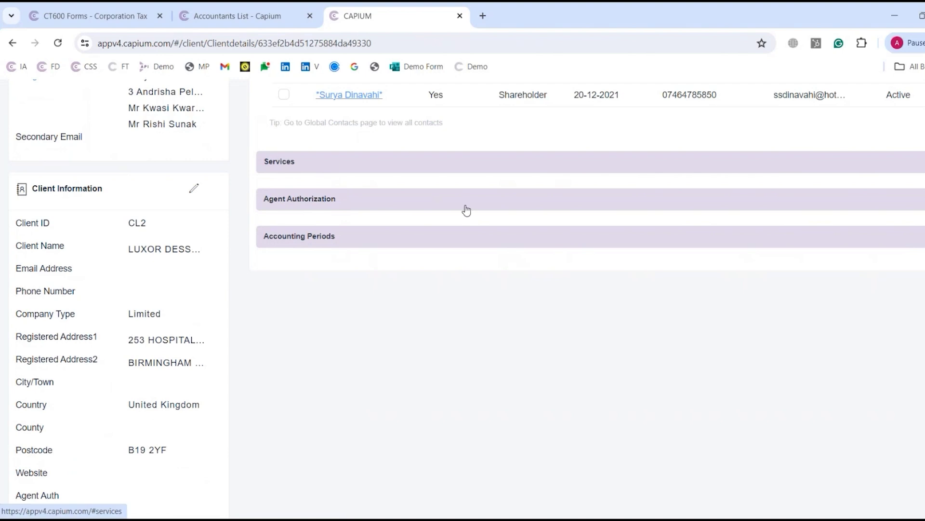
scroll(623, 311, "down", 7)
scroll(668, 285, "up", 4)
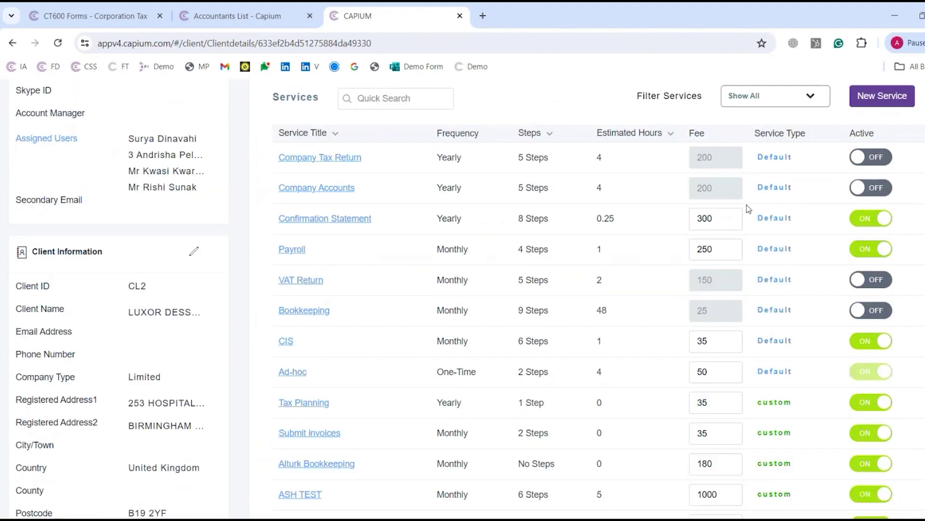
double_click(720, 223)
left_click(870, 221)
Step: Review the remaining services, the fee Summary and the Invoice Settings for the client
scroll(738, 296, "down", 5)
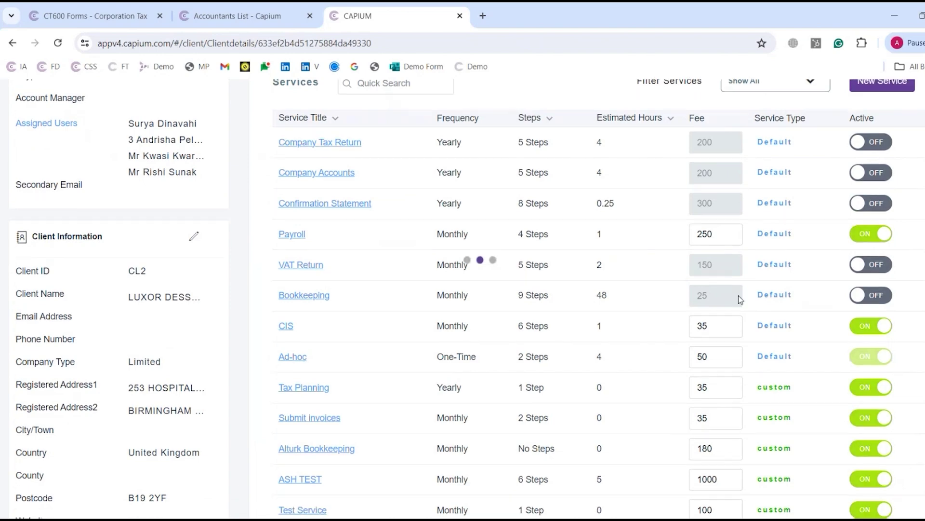
scroll(569, 337, "down", 3)
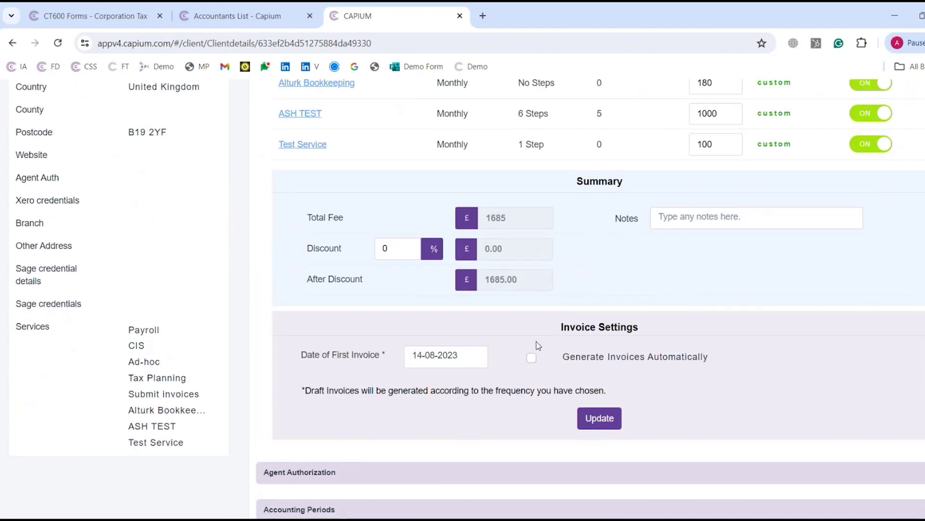
scroll(538, 345, "down", 1)
scroll(538, 345, "up", 10)
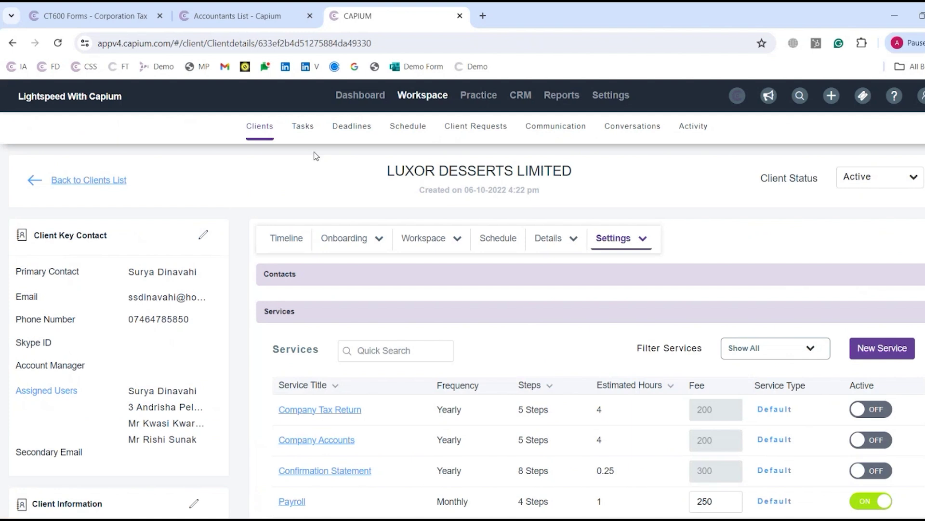
Step: View the workspace's Tasks in list, Kanban, calendar and by-status layouts
left_click(302, 129)
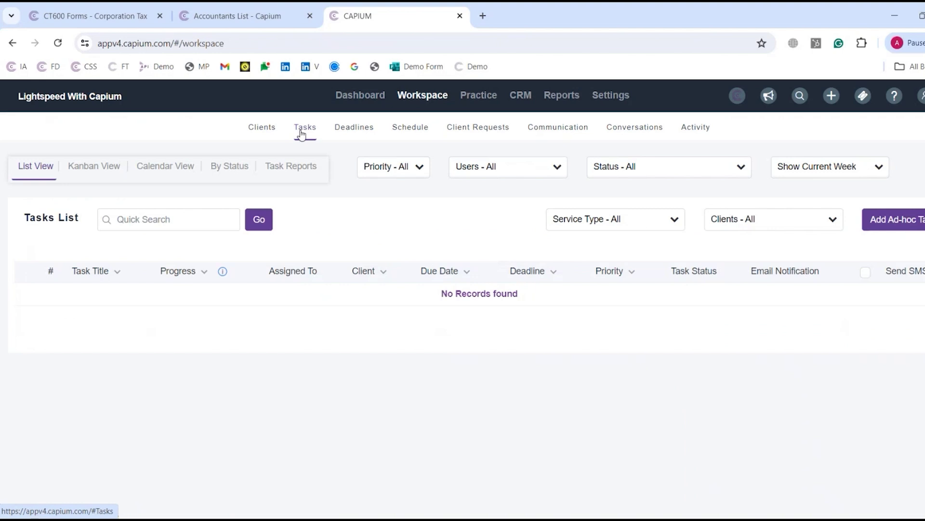
left_click(92, 173)
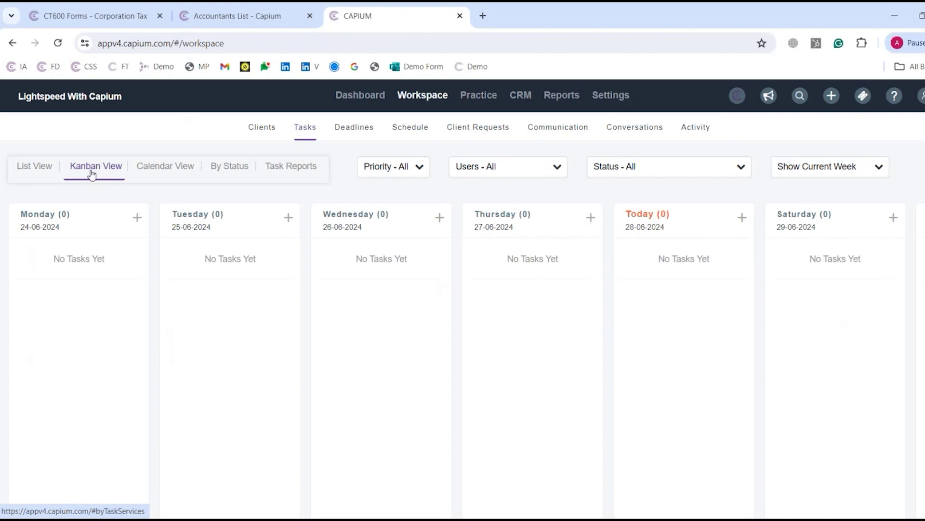
left_click(160, 166)
left_click(232, 168)
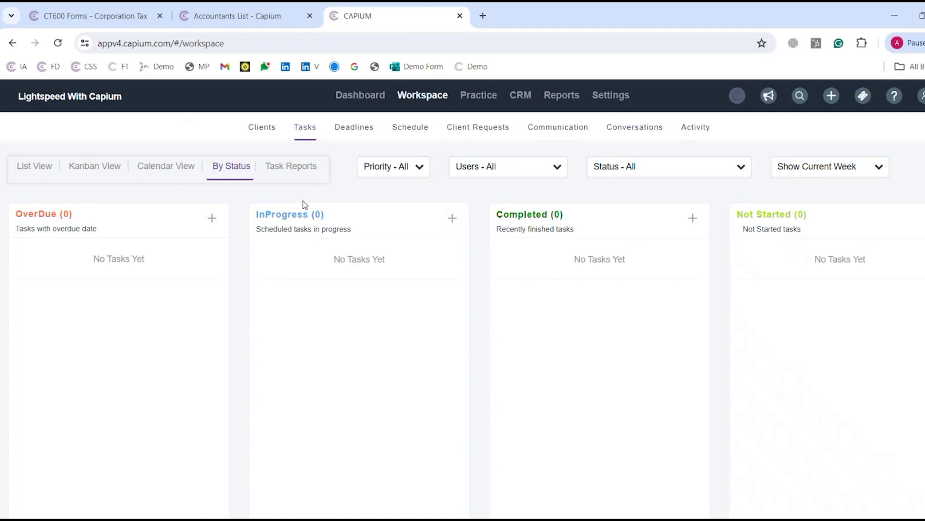
Step: Browse the workspace's Deadlines, Schedule, Client Requests, Communication and Conversations pages
left_click(355, 129)
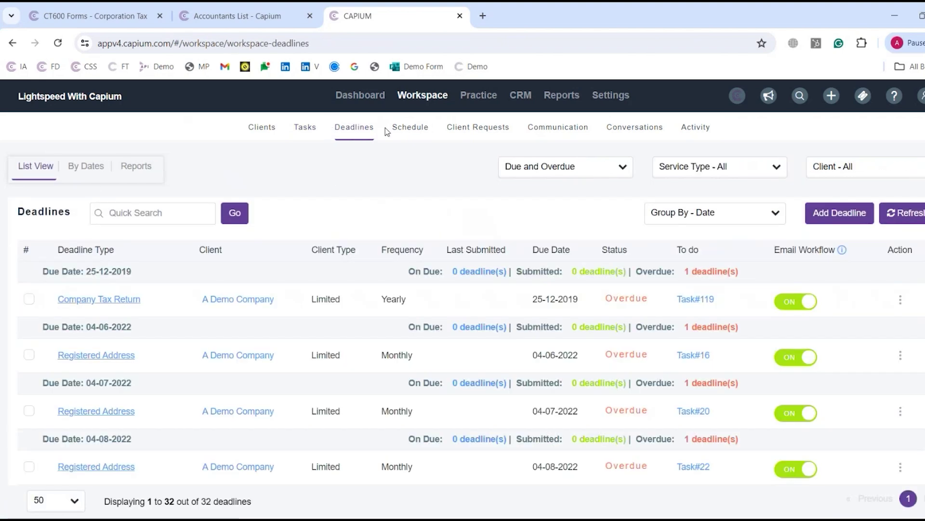
left_click(414, 128)
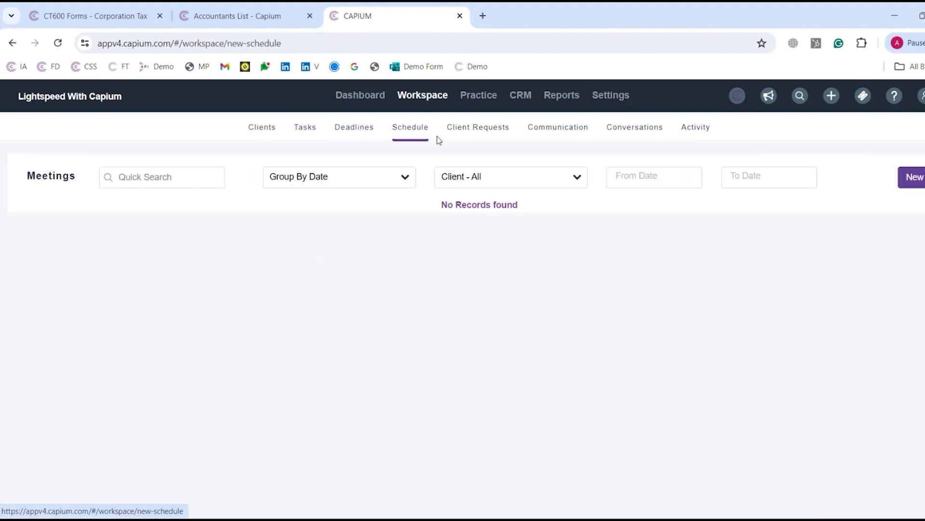
left_click(478, 128)
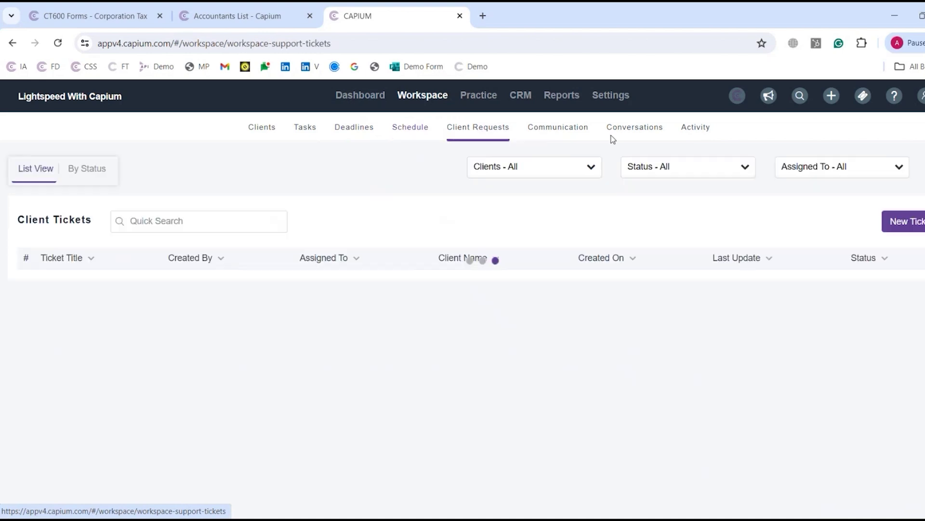
left_click(574, 129)
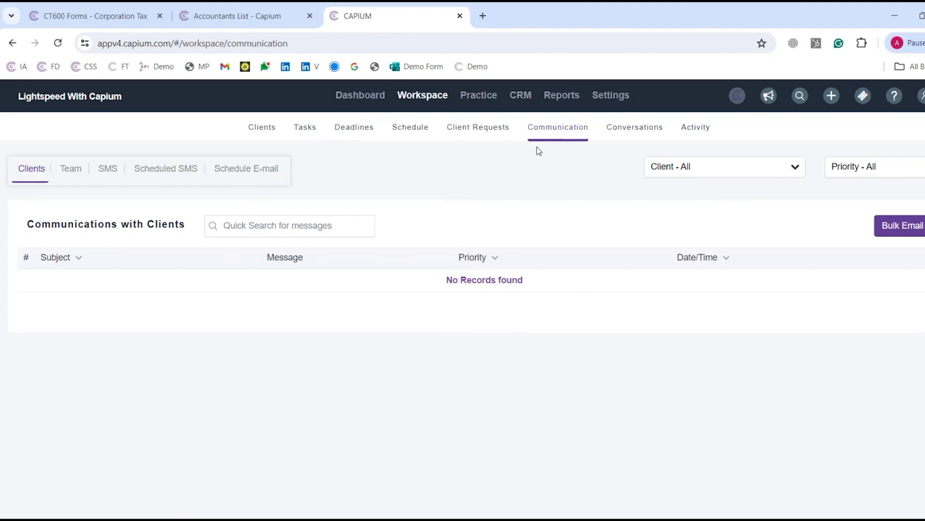
left_click(617, 129)
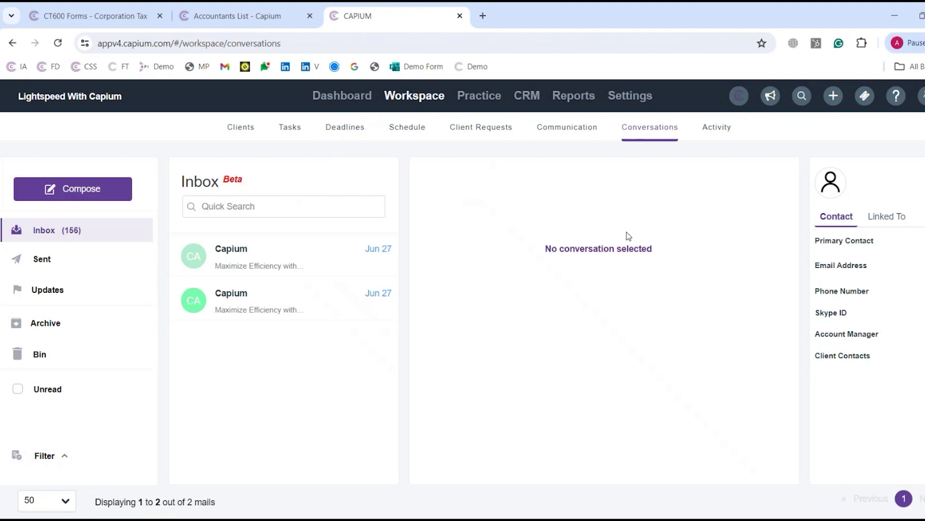
Step: Look over the Practice area's Team and Record Time pages and the CRM Dashboard and Connections list
left_click(480, 96)
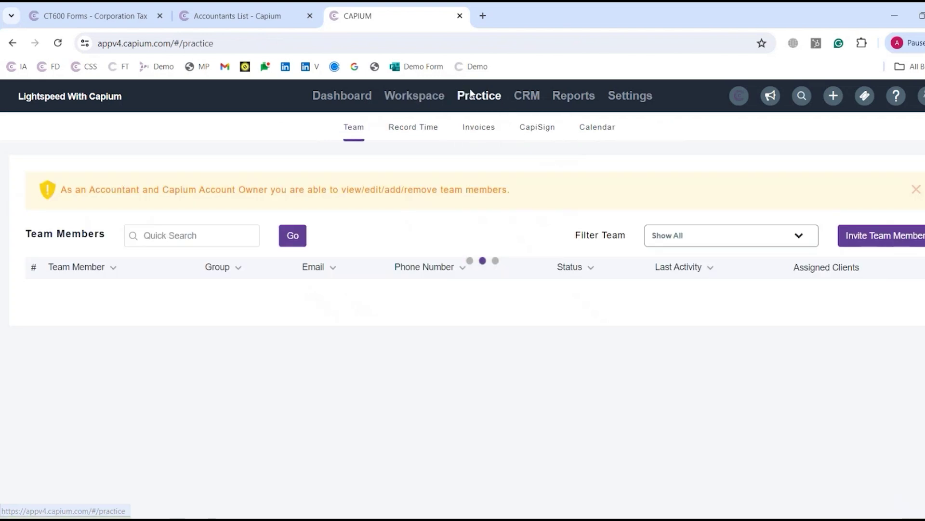
left_click(413, 135)
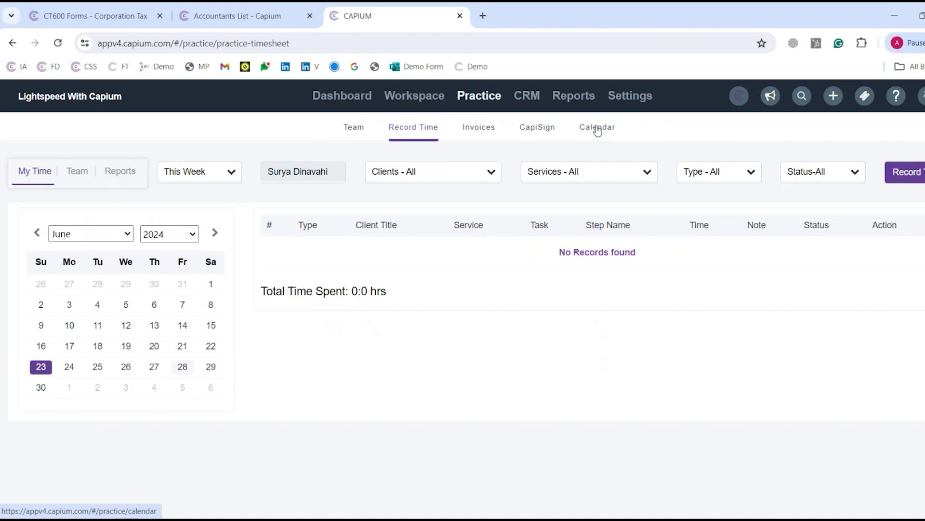
left_click(533, 99)
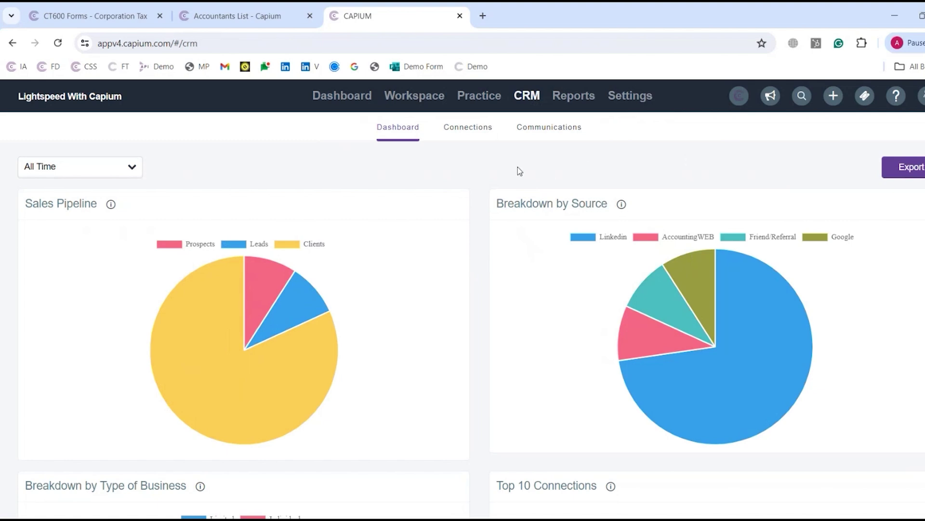
left_click(461, 132)
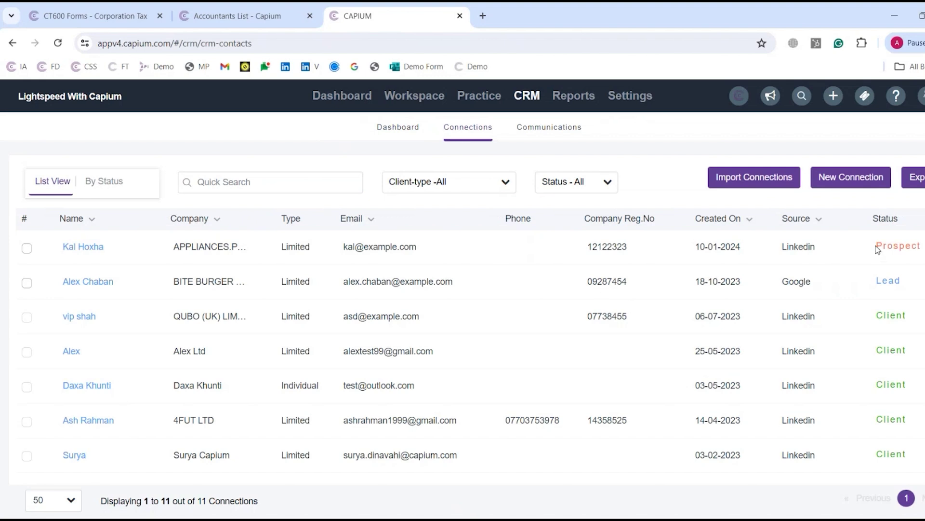
Step: Open the Prospect connection for APPLIANCES.PROTECTION LTD and view its timeline's Email, SMS and Notes sections
left_click_drag(875, 246, 921, 247)
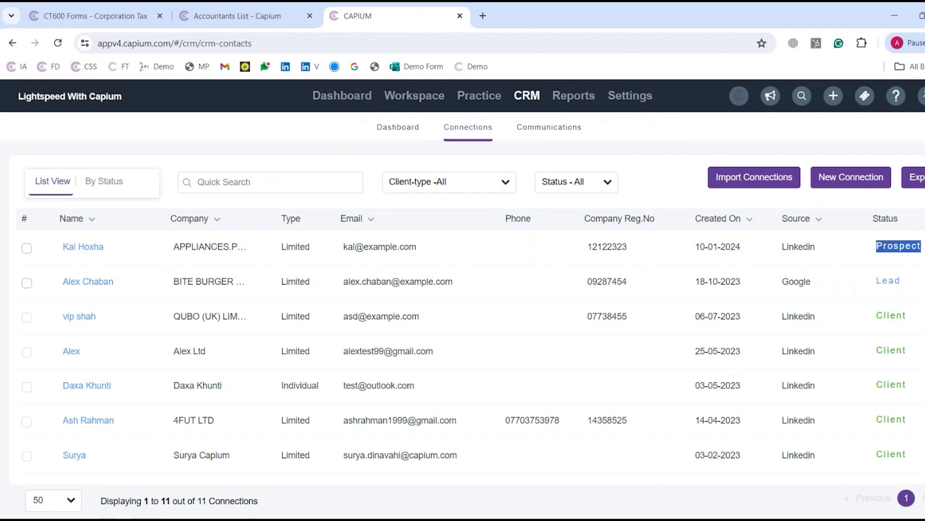
left_click(72, 254)
left_click(27, 248)
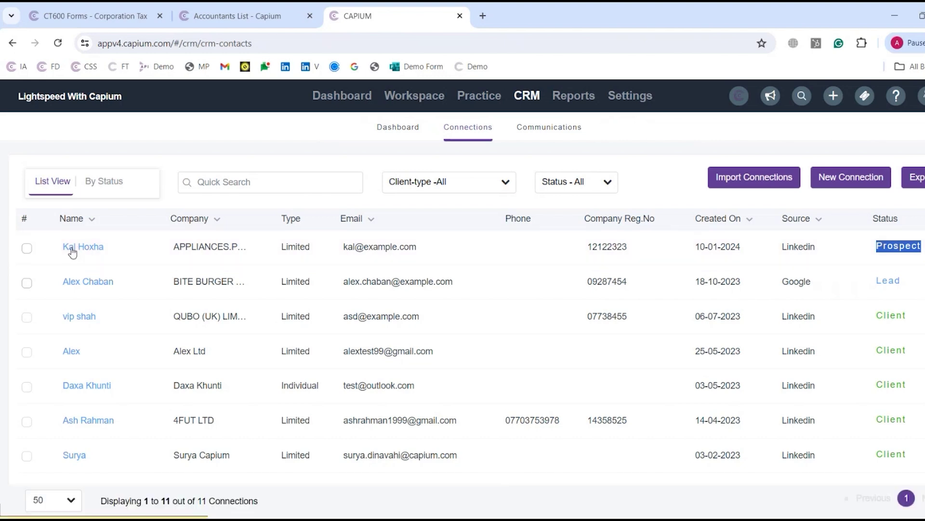
left_click(80, 247)
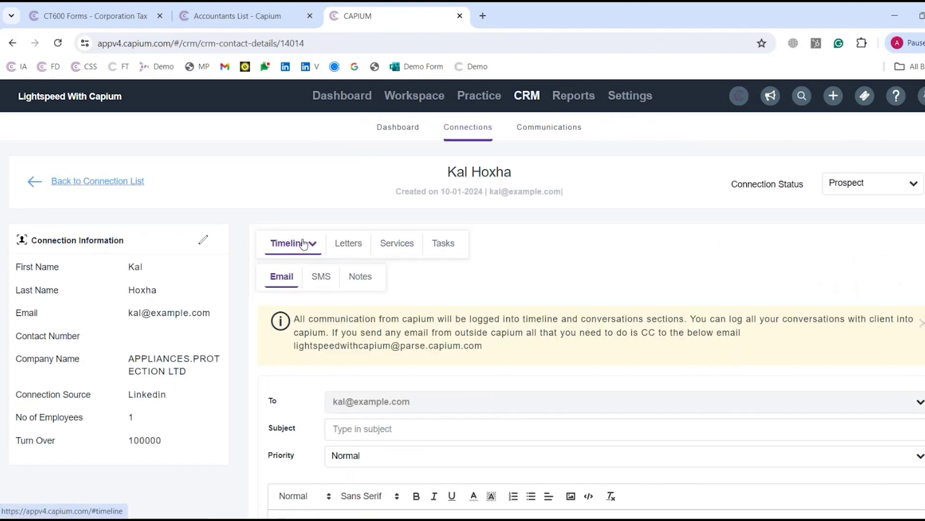
left_click(327, 278)
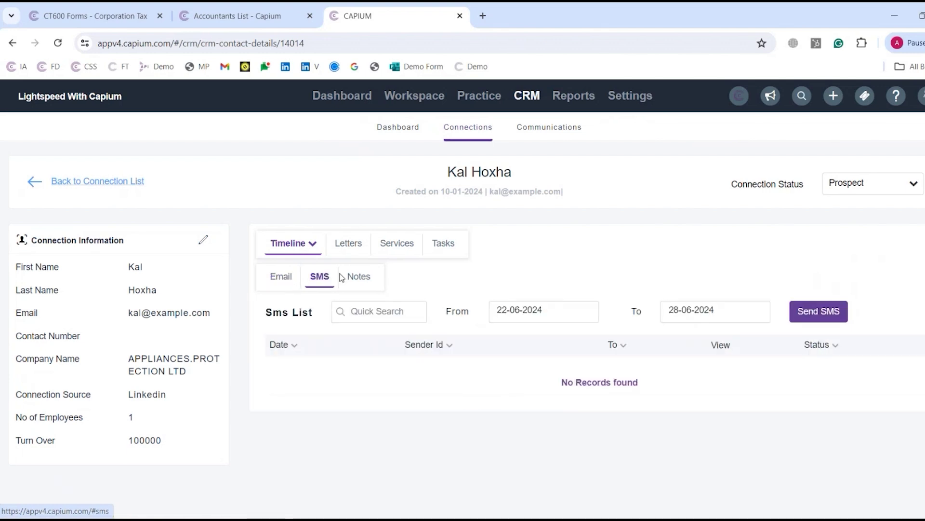
left_click(367, 277)
Step: View the connection's Letters and the document types offered for a new document, then close the form without creating one
left_click(350, 249)
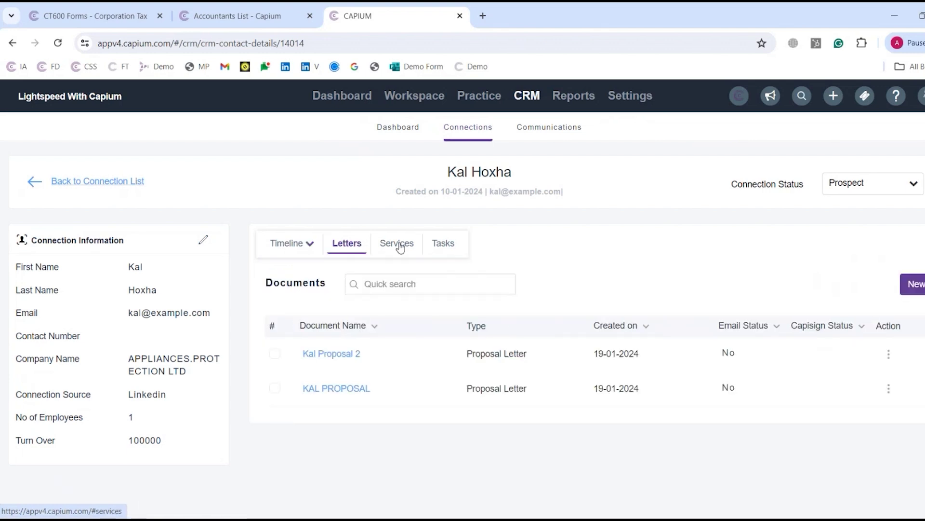
left_click(912, 284)
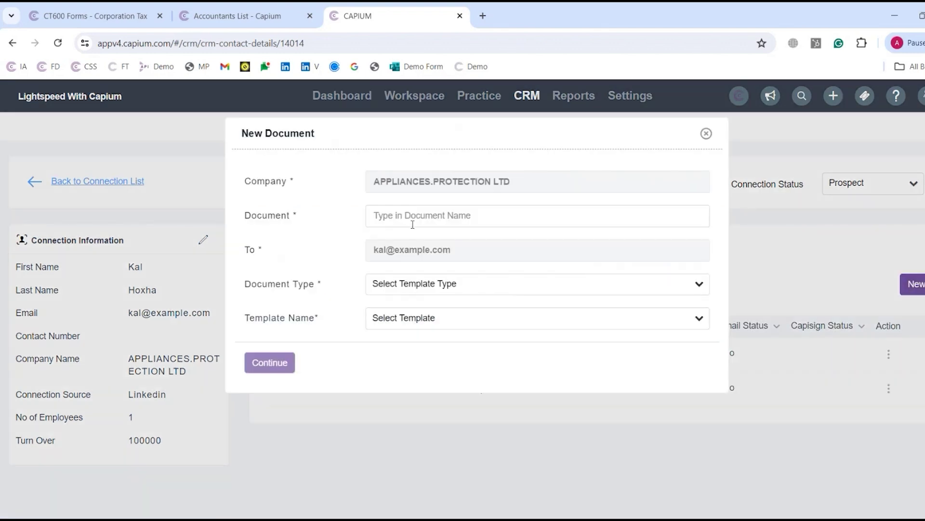
left_click(428, 288)
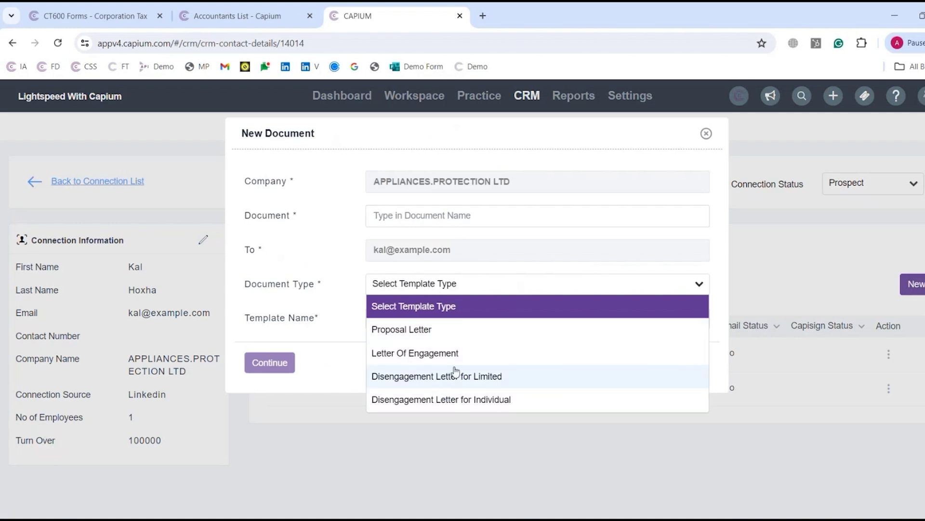
left_click(618, 251)
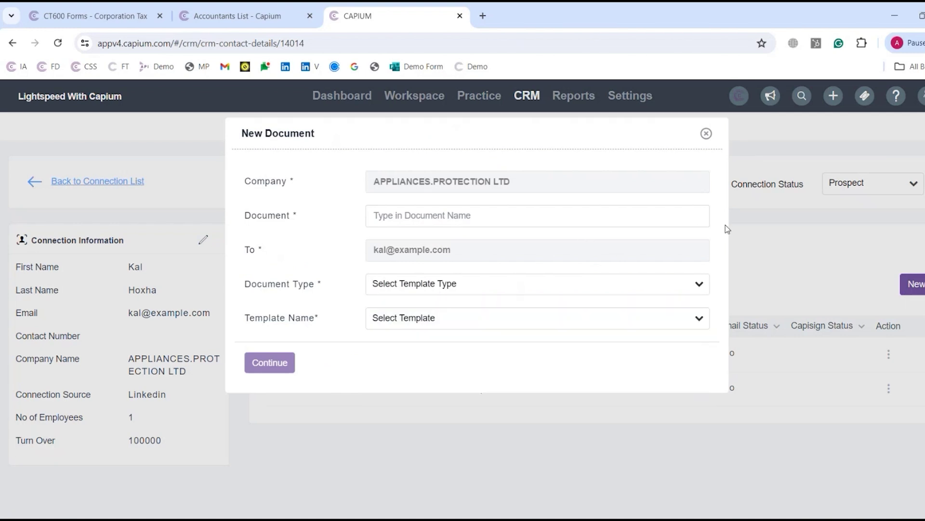
left_click(706, 134)
Step: Review the connection's Services and Tasks and look at the available Connection Status options
left_click(392, 245)
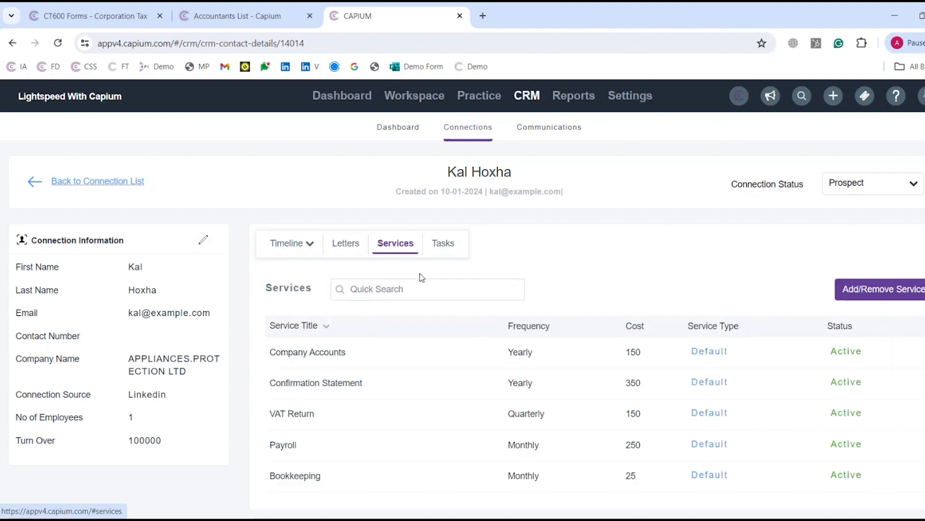
left_click(440, 247)
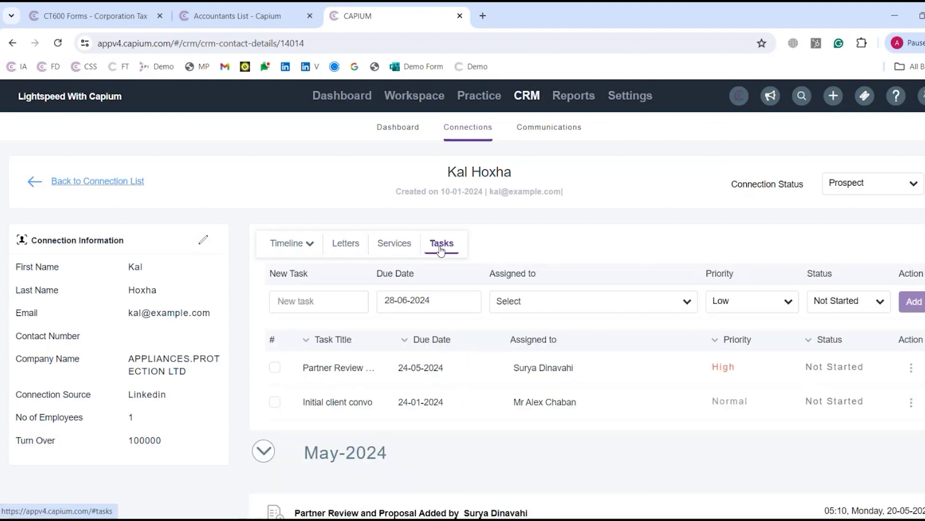
left_click(872, 183)
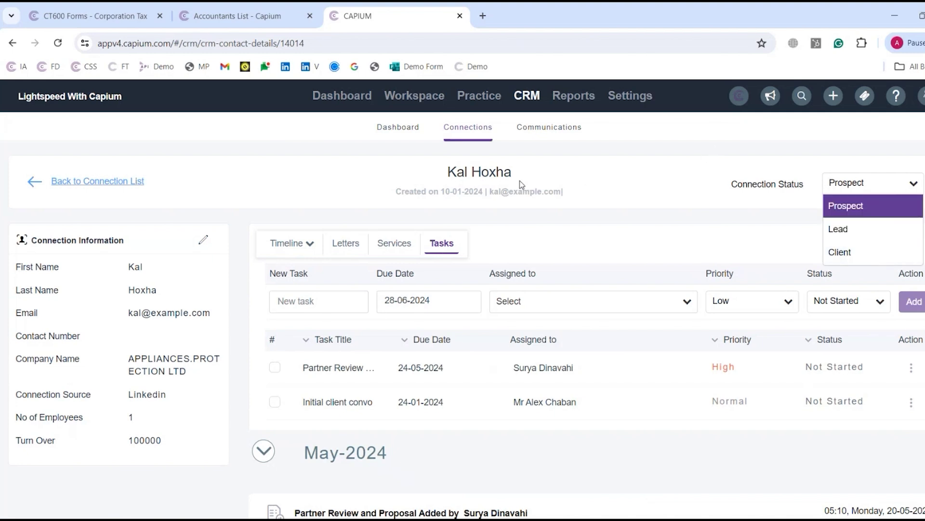
Step: Browse the Reports list and the Services, Custom Fields, Email Templates, Invoice Templates and Document Templates settings
left_click(581, 95)
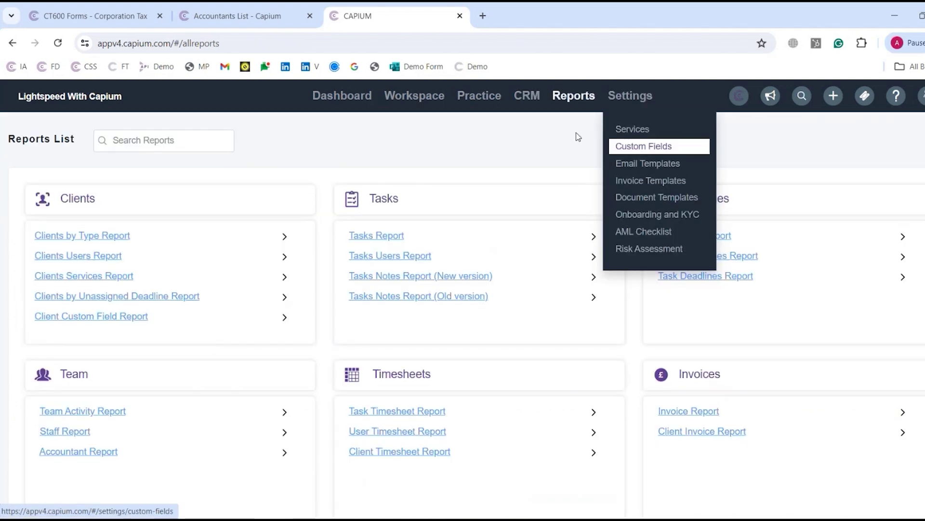
mouse_move(630, 96)
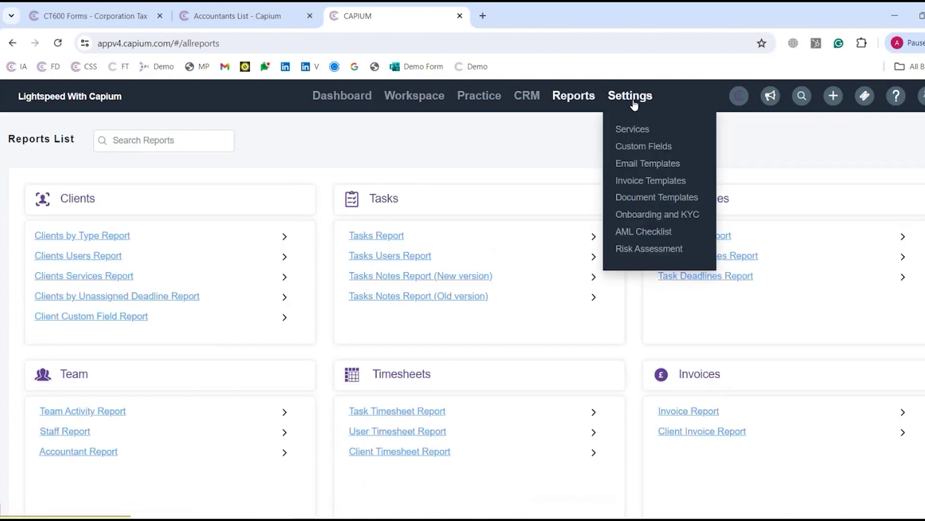
left_click(634, 130)
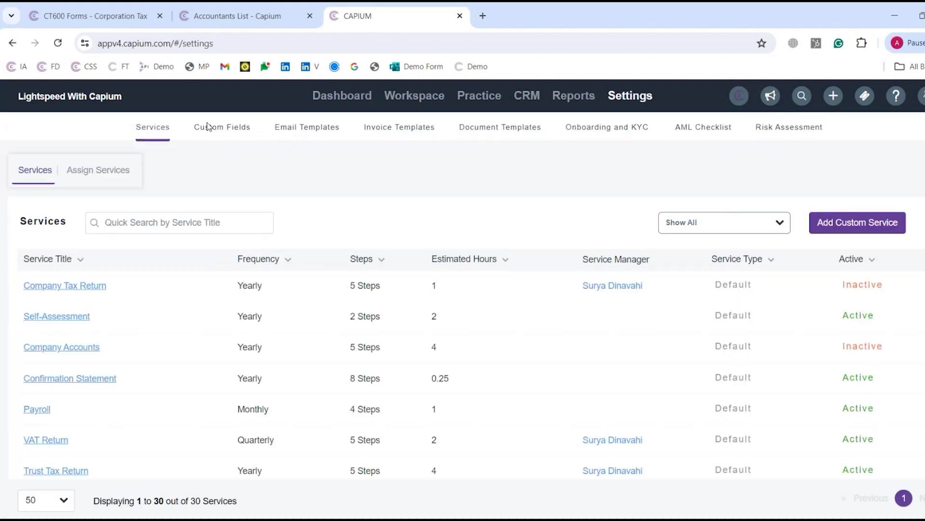
left_click(238, 130)
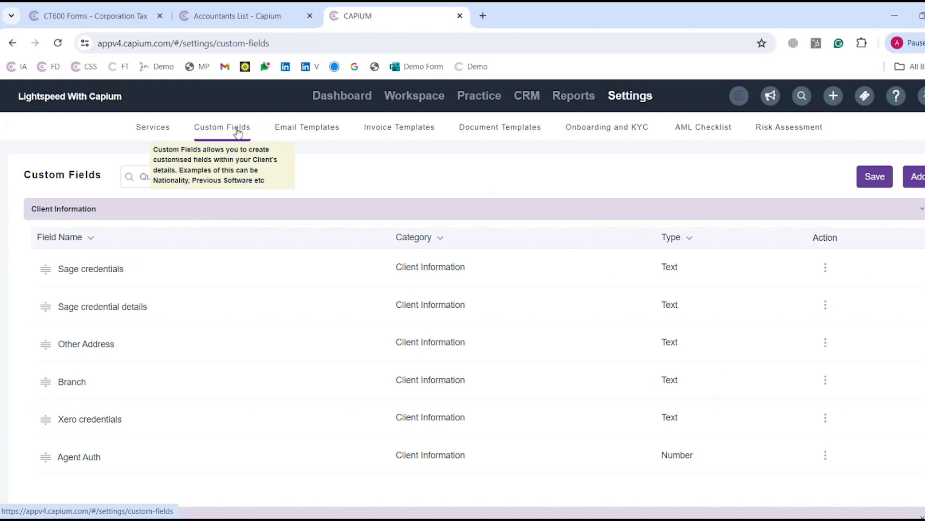
left_click(308, 128)
left_click(400, 138)
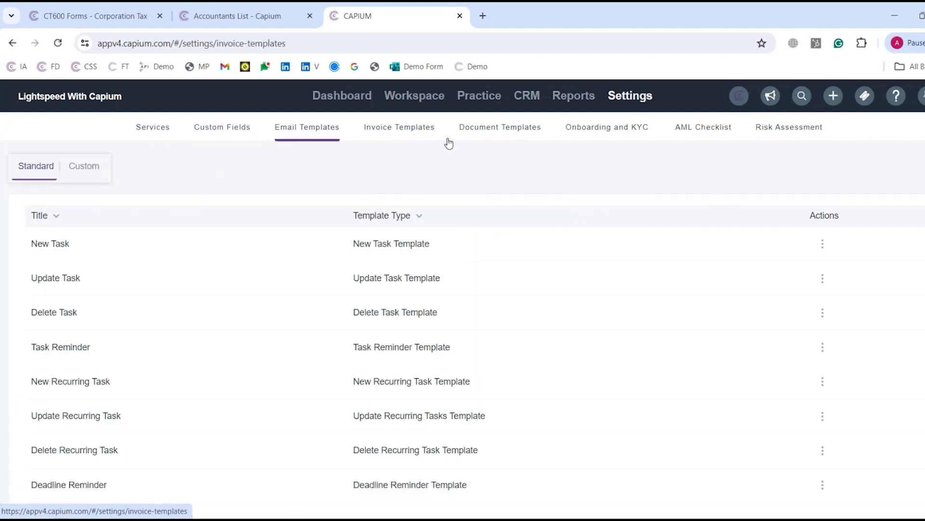
left_click(515, 130)
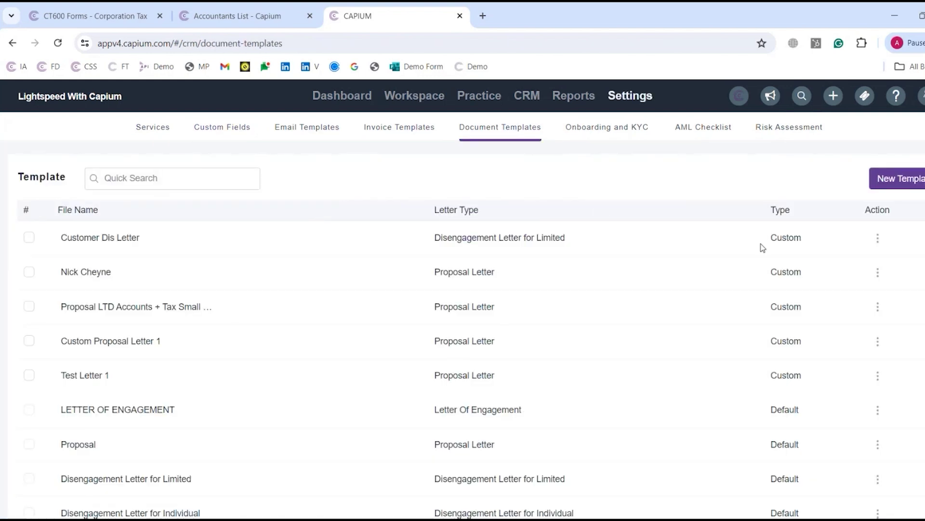
Step: Open the Customer Dis Letter template for editing, review its letter and email text, and close it without changes
left_click(877, 239)
left_click(818, 244)
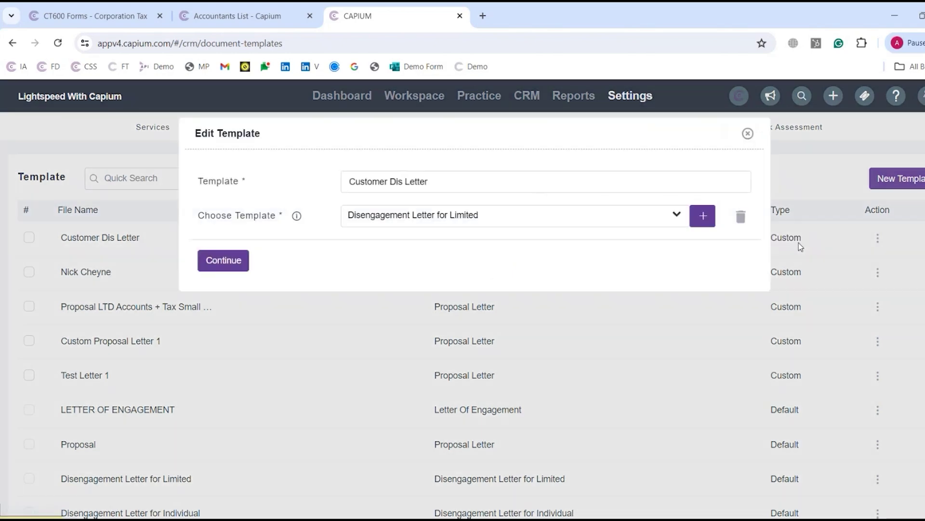
left_click(223, 261)
scroll(503, 253, "down", 7)
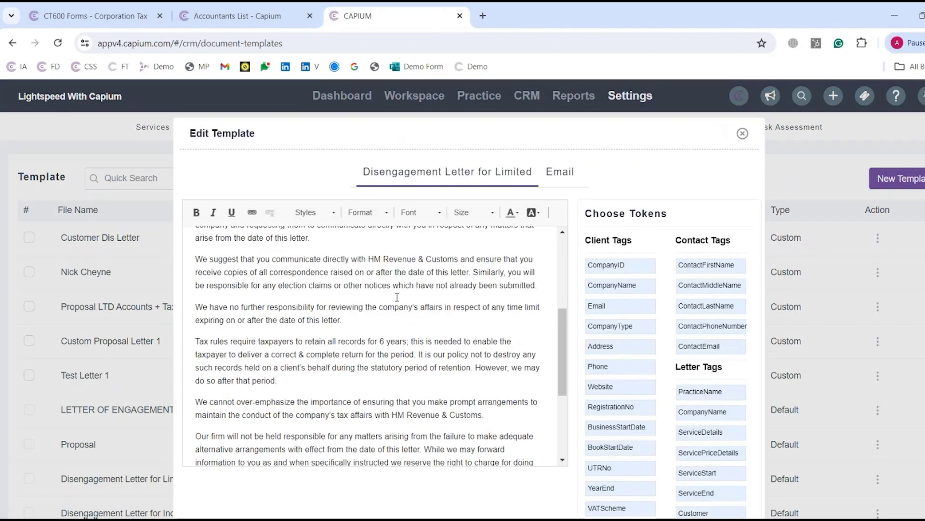
left_click(559, 172)
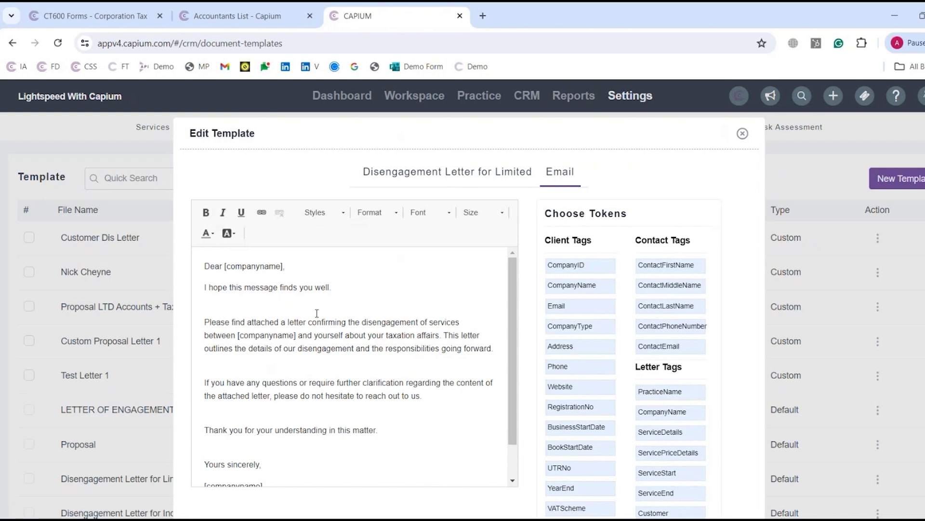
left_click(742, 133)
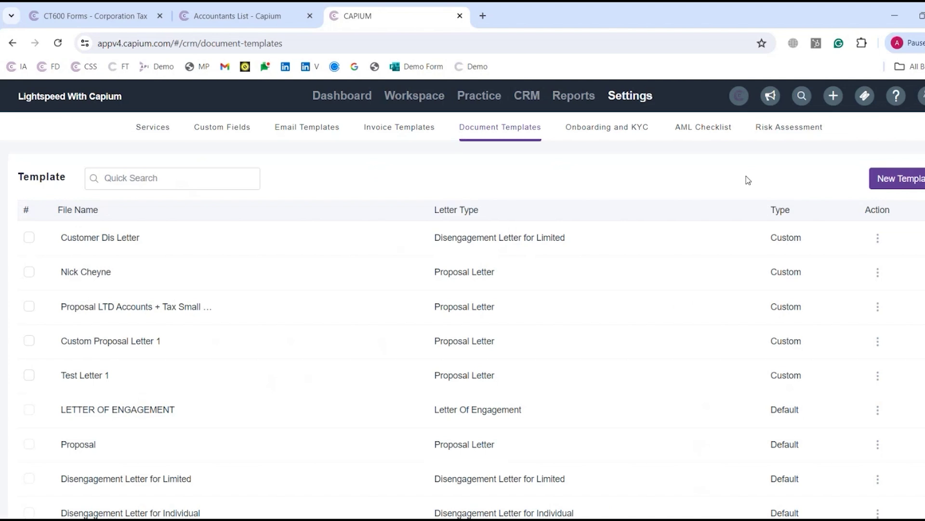
Step: Show the list of available Capium modules
left_click(745, 98)
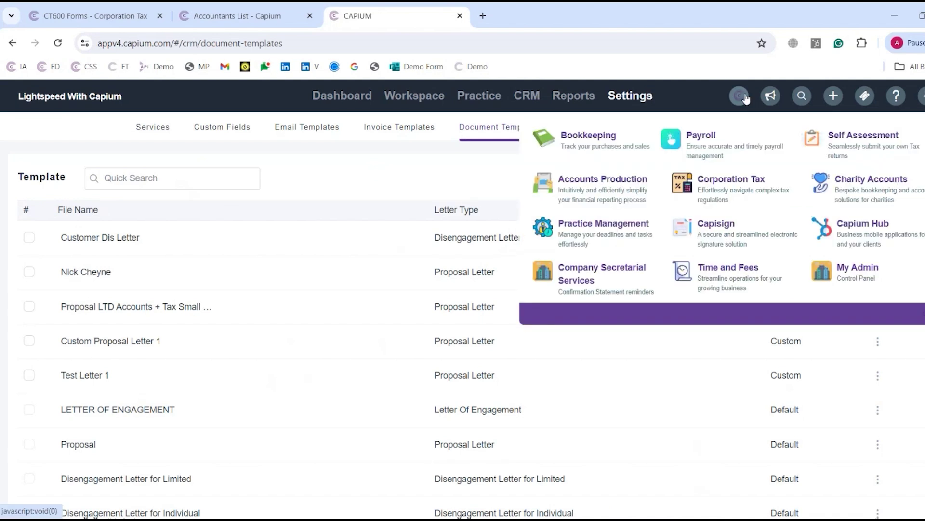